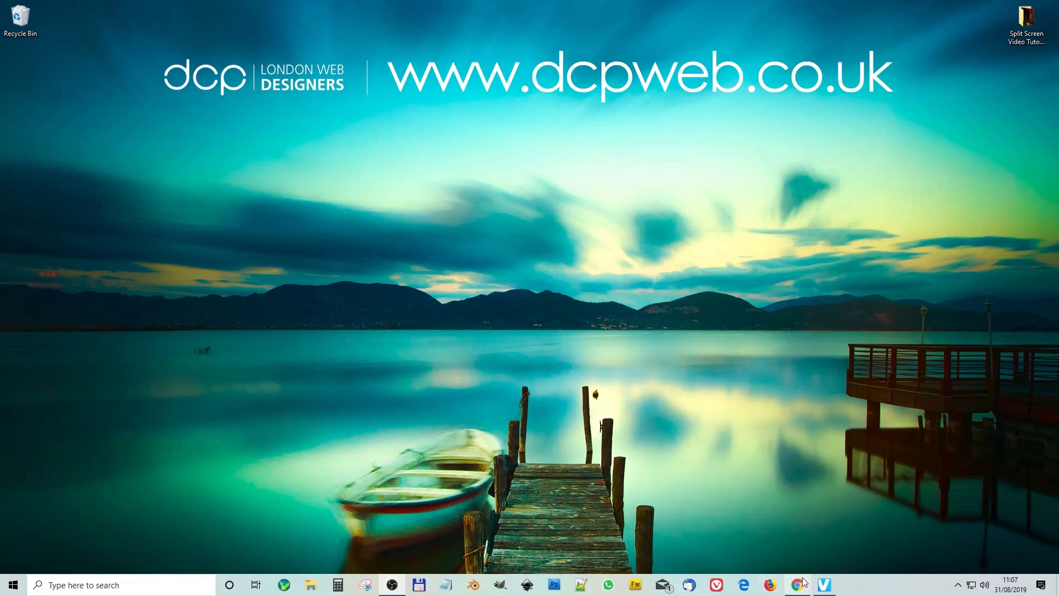
Step: Bring the YouTube tutorial page forward and highlight the full video title
{"action": "left_click", "coordinate": [794, 526]}
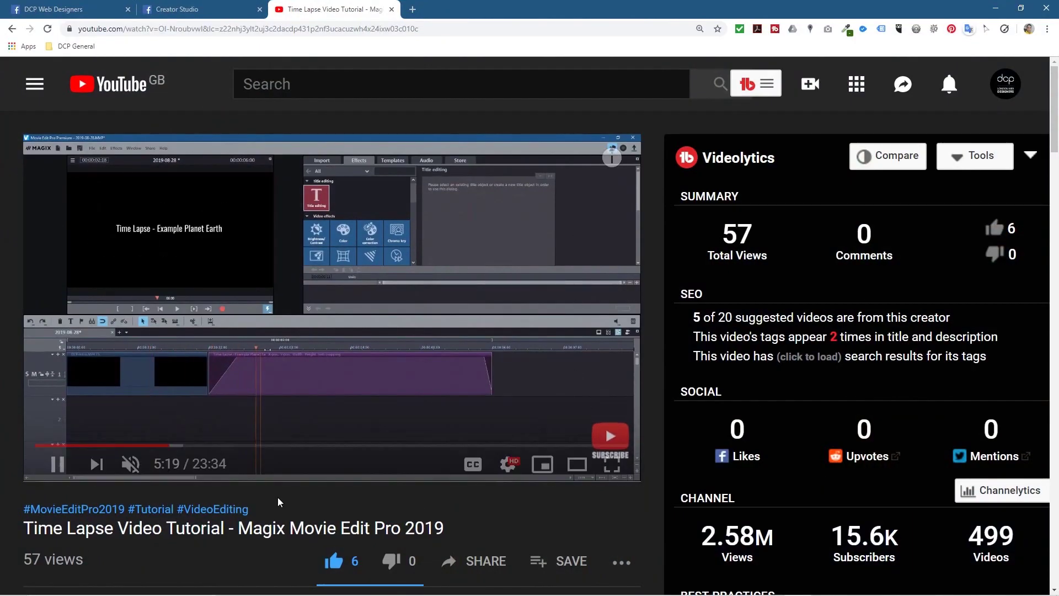
{"action": "left_click_drag", "start_coordinate": [33, 528], "coordinate": [445, 530]}
{"action": "left_click", "coordinate": [401, 519]}
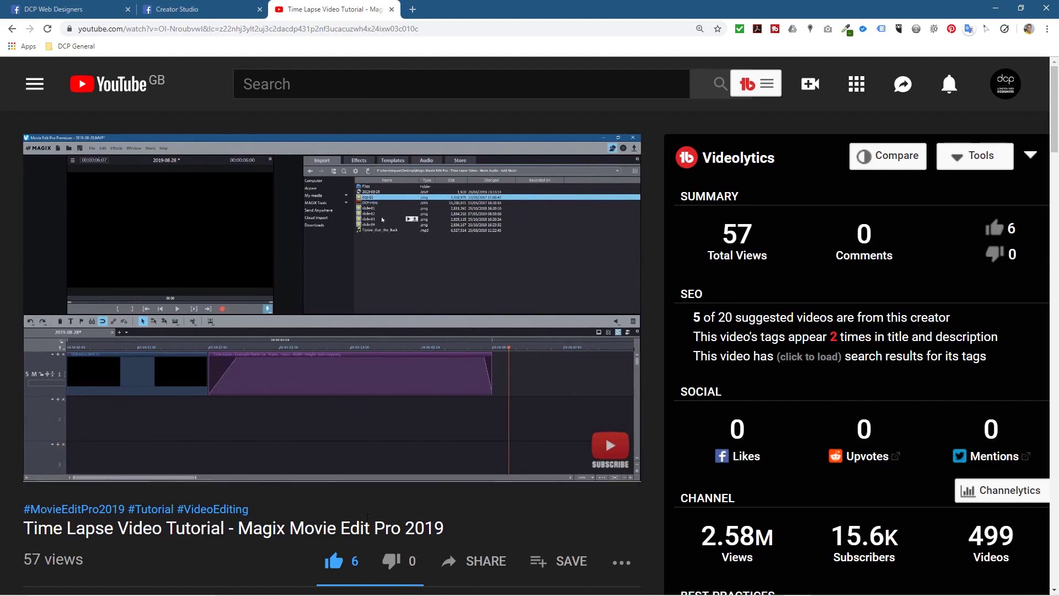
Step: Scroll to the comments and highlight the viewer's comment requesting a split-screen tutorial
{"action": "scroll", "coordinate": [317, 514], "scroll_direction": "down", "scroll_amount": 10}
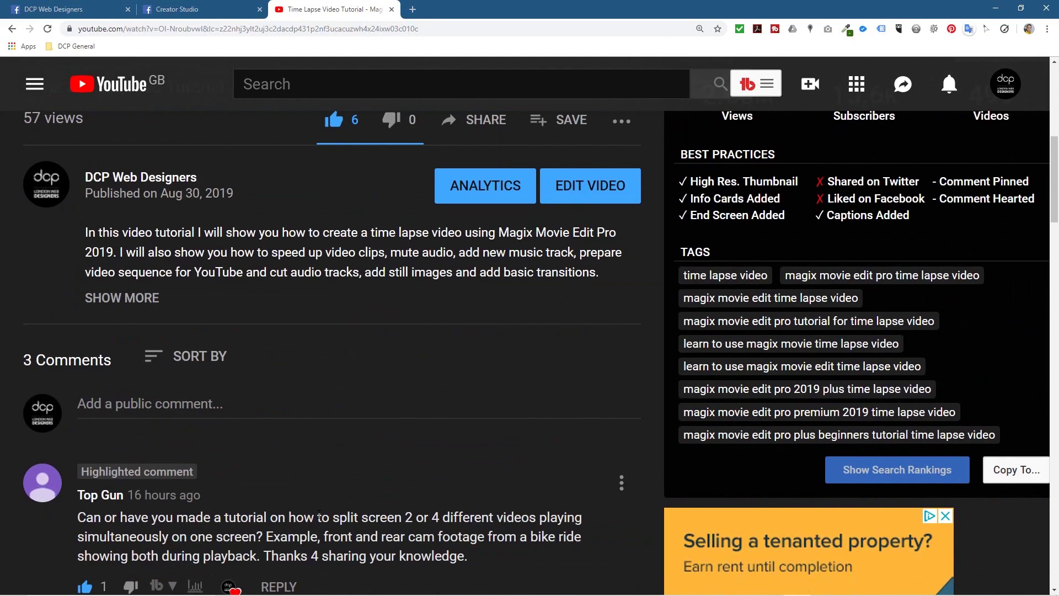
{"action": "scroll", "coordinate": [228, 350], "scroll_direction": "down", "scroll_amount": 2}
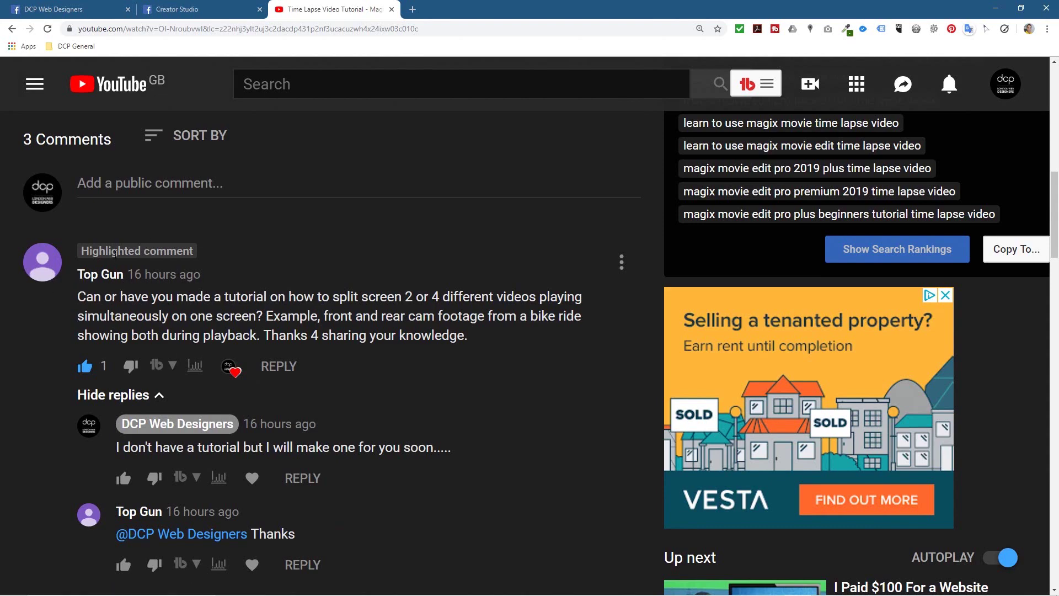
{"action": "mouse_move", "coordinate": [81, 297]}
{"action": "left_mouse_down"}
{"action": "mouse_move", "coordinate": [550, 297]}
{"action": "mouse_move", "coordinate": [190, 313]}
{"action": "mouse_move", "coordinate": [517, 309]}
{"action": "mouse_move", "coordinate": [148, 333]}
{"action": "mouse_move", "coordinate": [480, 338]}
{"action": "mouse_move", "coordinate": [79, 312]}
{"action": "left_mouse_up"}
{"action": "left_click", "coordinate": [137, 312]}
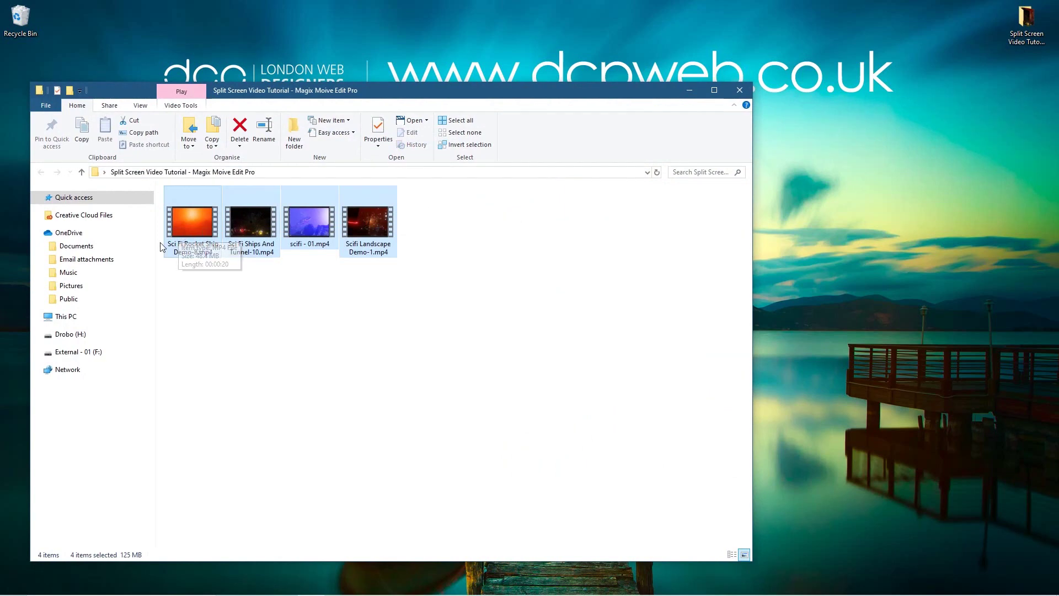
Step: Deselect the four sci-fi MP4 clips in the tutorial folder
{"action": "left_click", "coordinate": [293, 297]}
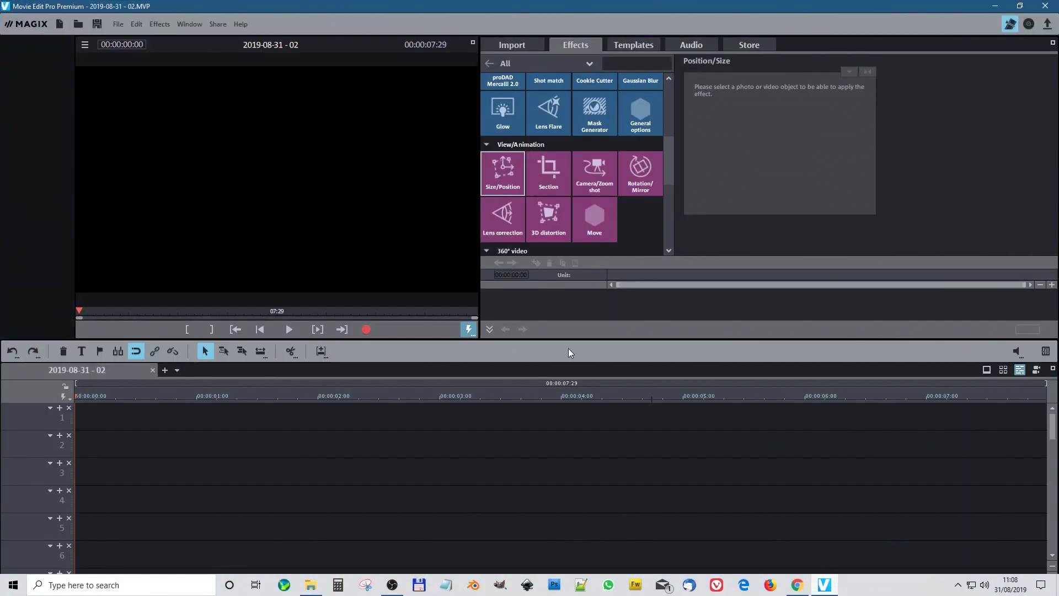
Step: Create a new project using the NTSC HDTV 1080i movie format
{"action": "left_click", "coordinate": [119, 23]}
{"action": "left_click", "coordinate": [138, 41]}
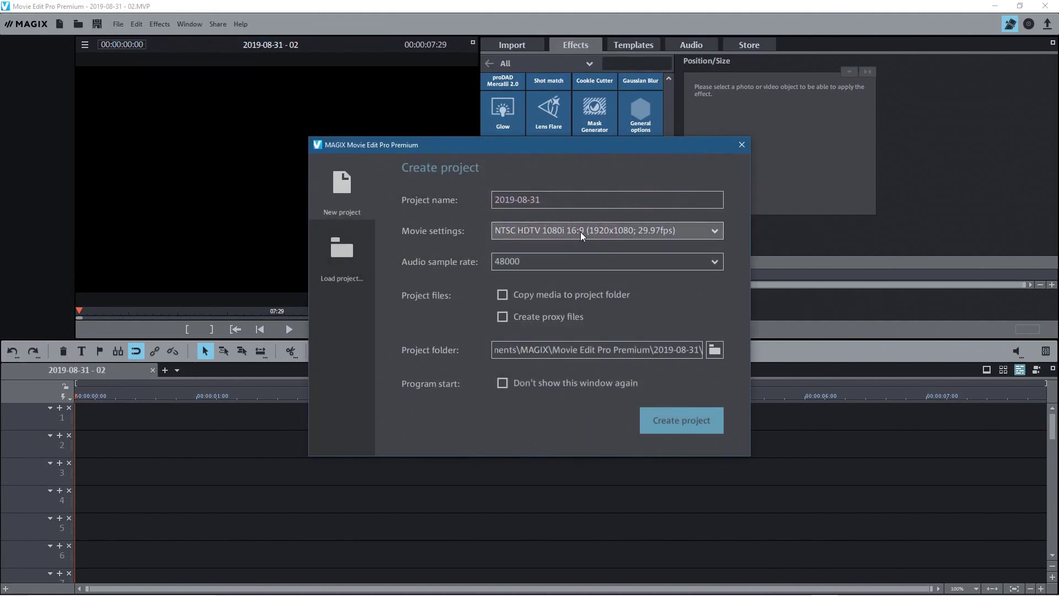
{"action": "left_click", "coordinate": [672, 236]}
{"action": "scroll", "coordinate": [669, 371], "scroll_direction": "up", "scroll_amount": 3}
{"action": "scroll", "coordinate": [666, 375], "scroll_direction": "down", "scroll_amount": 1}
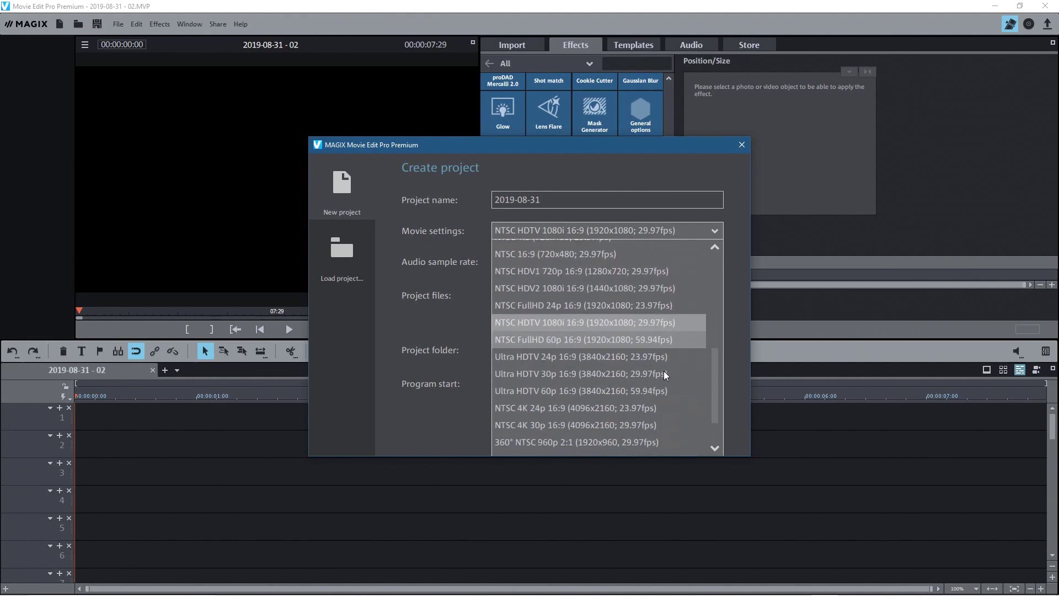
{"action": "left_click", "coordinate": [705, 183]}
{"action": "left_click", "coordinate": [705, 420]}
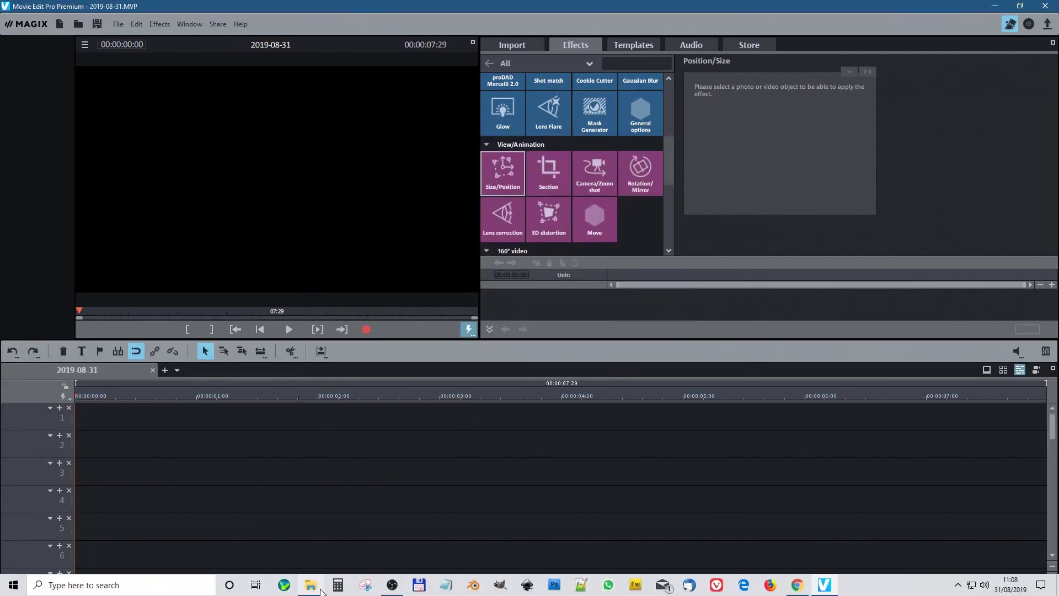
Step: Drag the four sci-fi clips from Explorer onto track 2 and adjust movie settings to match
{"action": "left_click", "coordinate": [320, 591]}
{"action": "left_click_drag", "start_coordinate": [482, 338], "coordinate": [800, 416]}
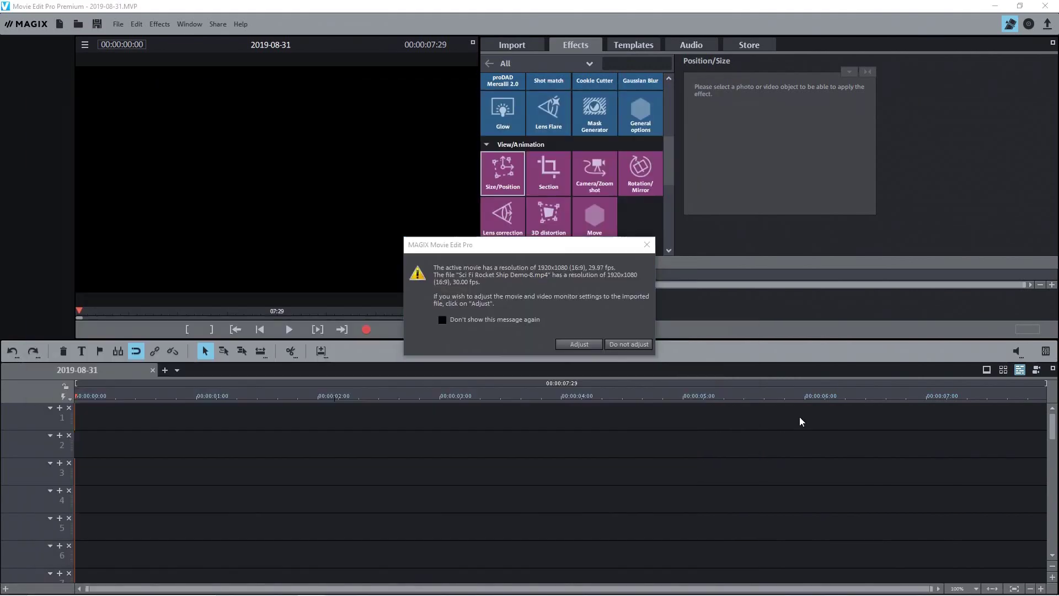
{"action": "left_click", "coordinate": [558, 300]}
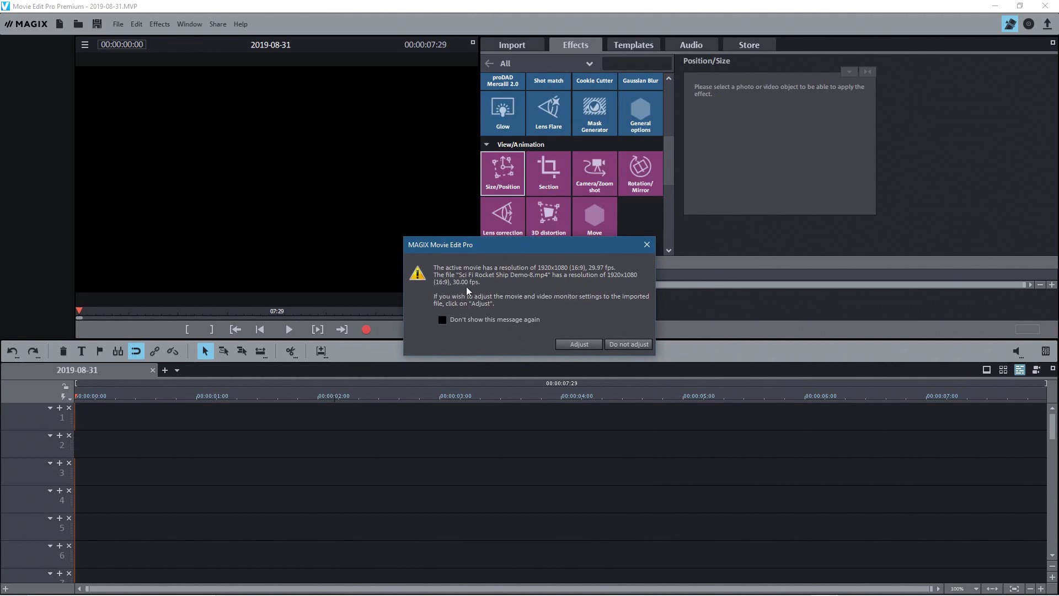
{"action": "left_click", "coordinate": [581, 344]}
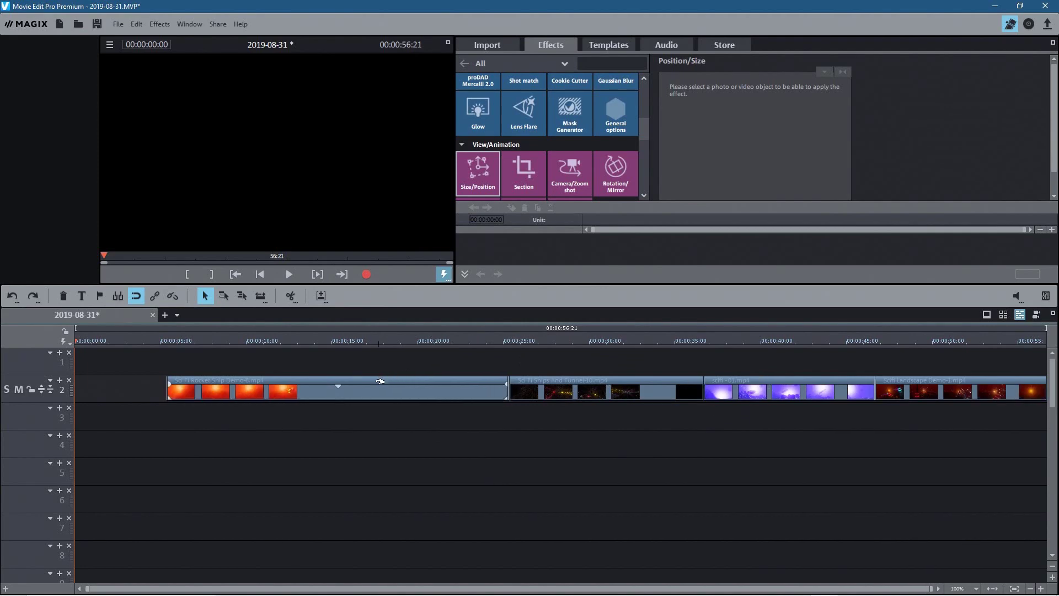
Step: Move the Sci Fi Rocket Ship clip to 0:00 on track 1, then play and scrub through it
{"action": "left_click", "coordinate": [392, 385]}
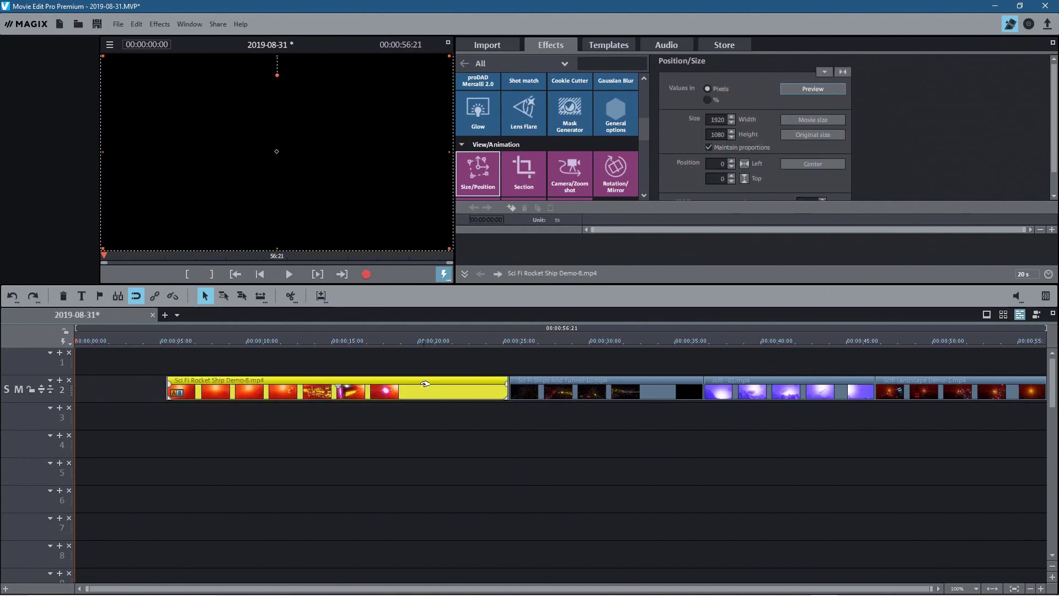
{"action": "left_click_drag", "start_coordinate": [442, 383], "coordinate": [350, 355]}
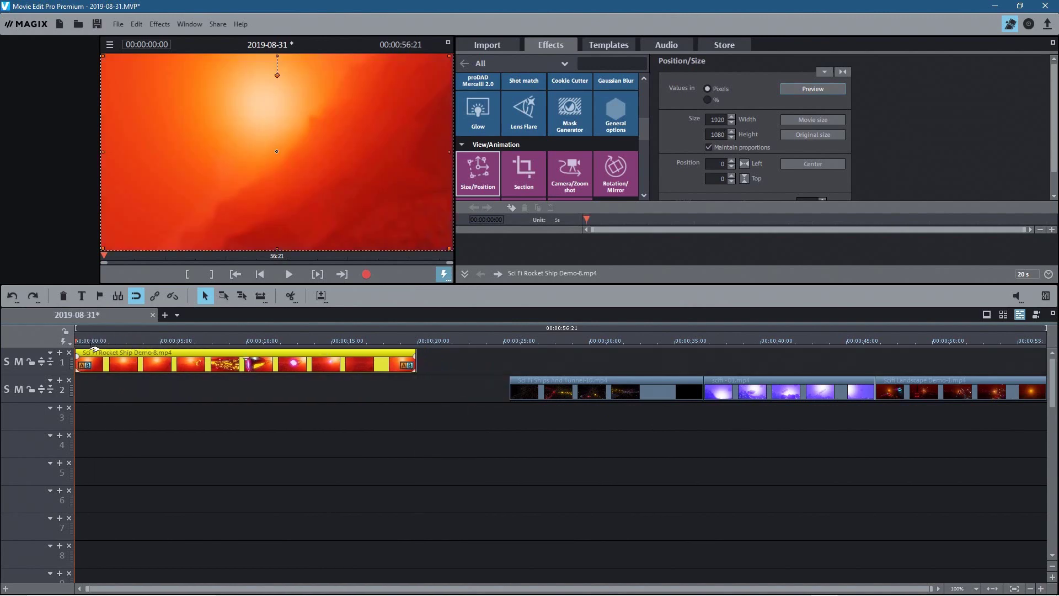
{"action": "mouse_move", "coordinate": [104, 346]}
{"action": "left_mouse_down"}
{"action": "mouse_move", "coordinate": [347, 346]}
{"action": "mouse_move", "coordinate": [118, 345]}
{"action": "left_mouse_up"}
{"action": "left_click", "coordinate": [283, 281]}
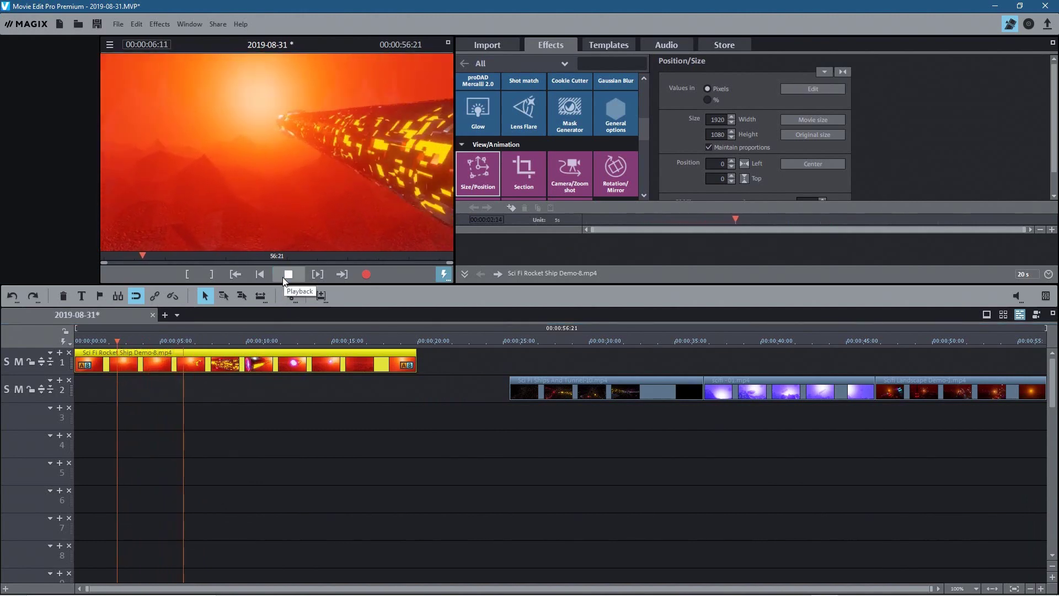
{"action": "left_click", "coordinate": [282, 278]}
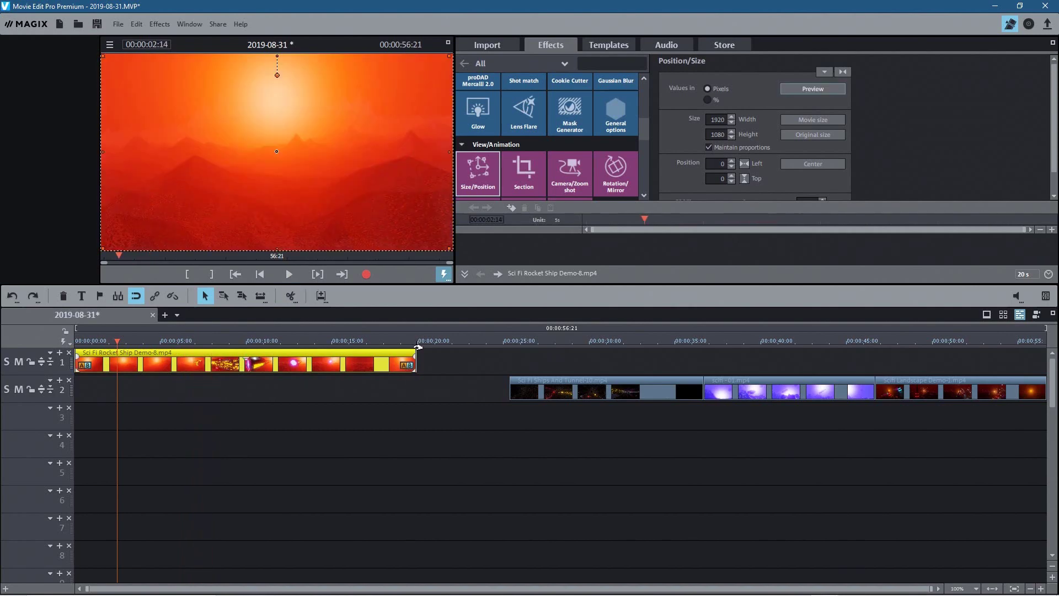
{"action": "left_click", "coordinate": [416, 345]}
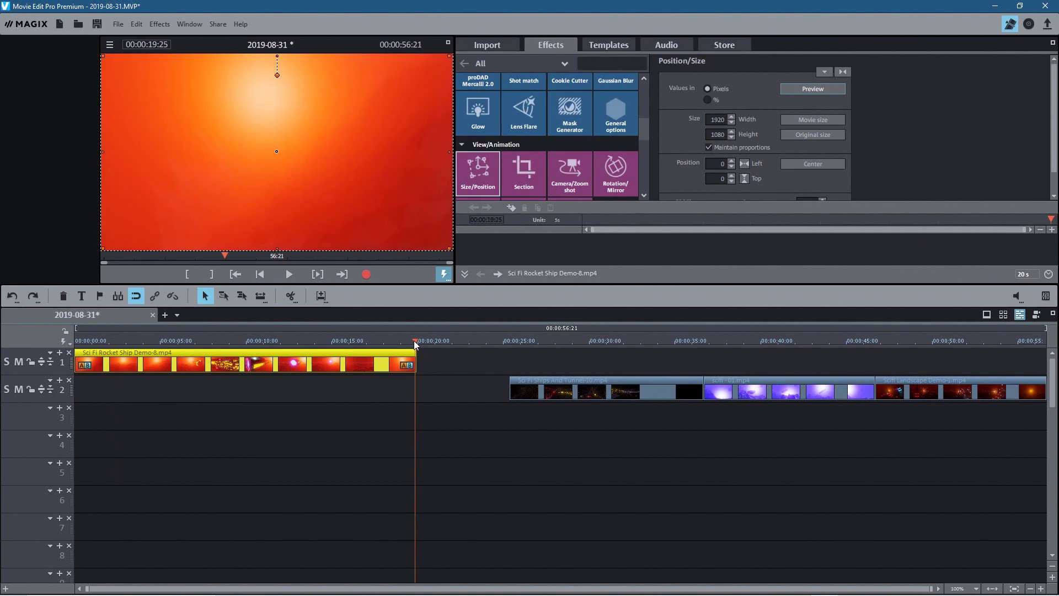
{"action": "left_click_drag", "start_coordinate": [416, 345], "coordinate": [121, 347]}
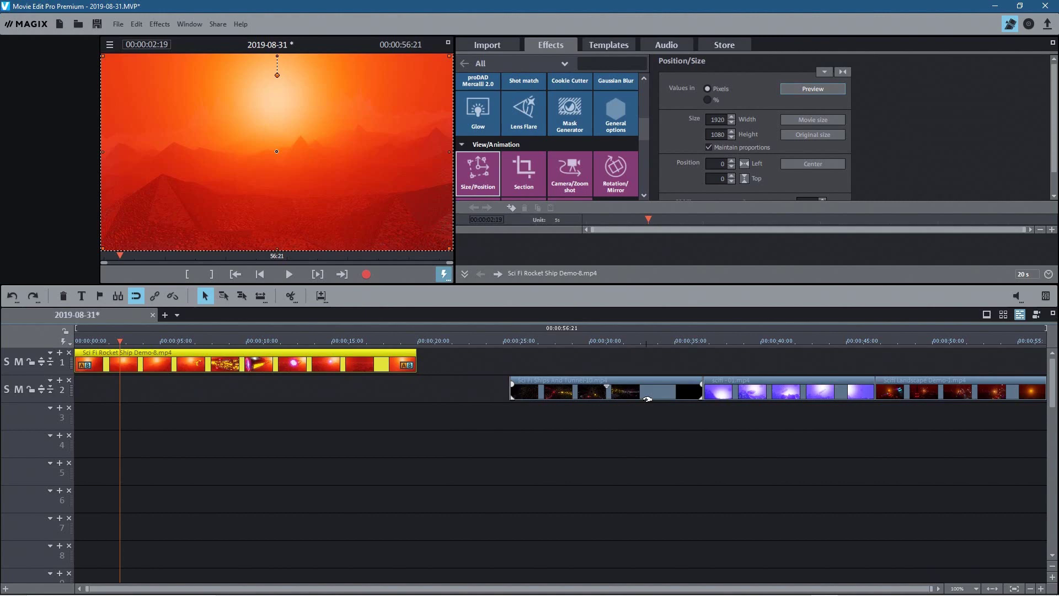
{"action": "left_click", "coordinate": [395, 423]}
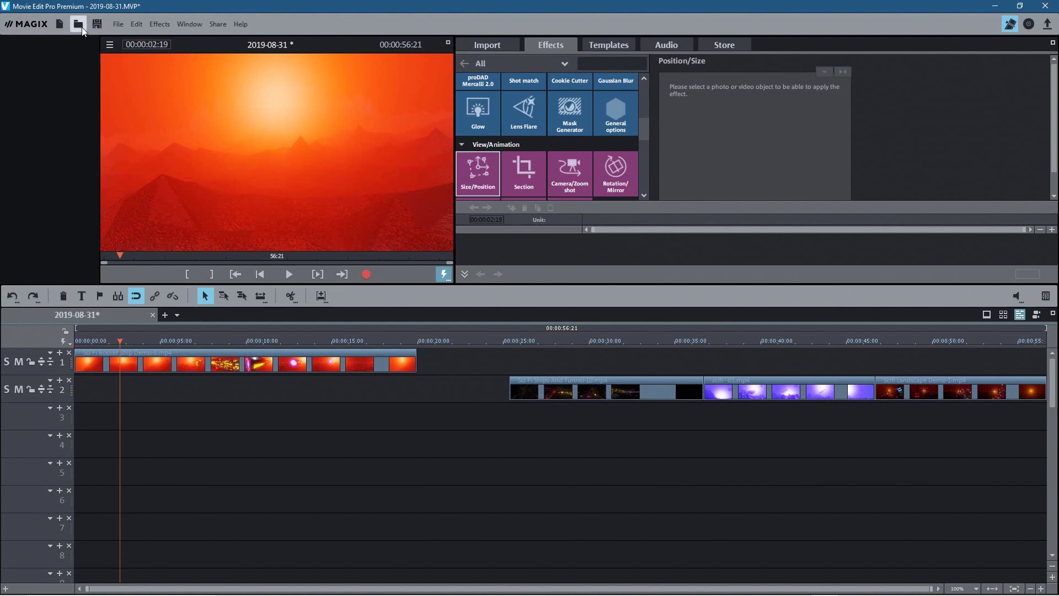
Step: Save the project as 2019-08-31.MVP in the Desktop's Split Screen Video Tutorial folder
{"action": "left_click", "coordinate": [118, 24]}
{"action": "left_click", "coordinate": [144, 78]}
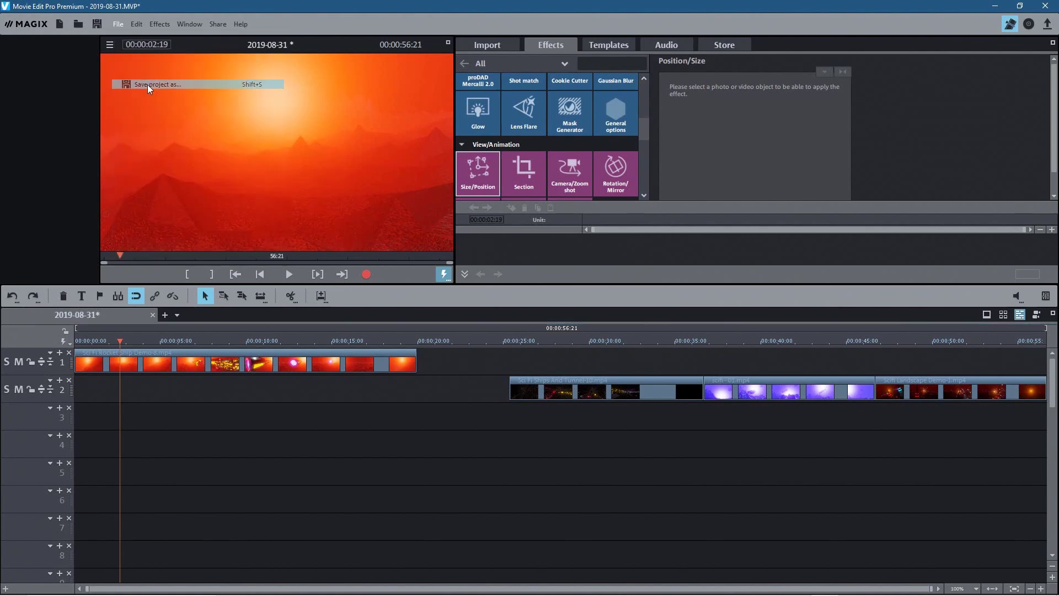
{"action": "left_click", "coordinate": [387, 362]}
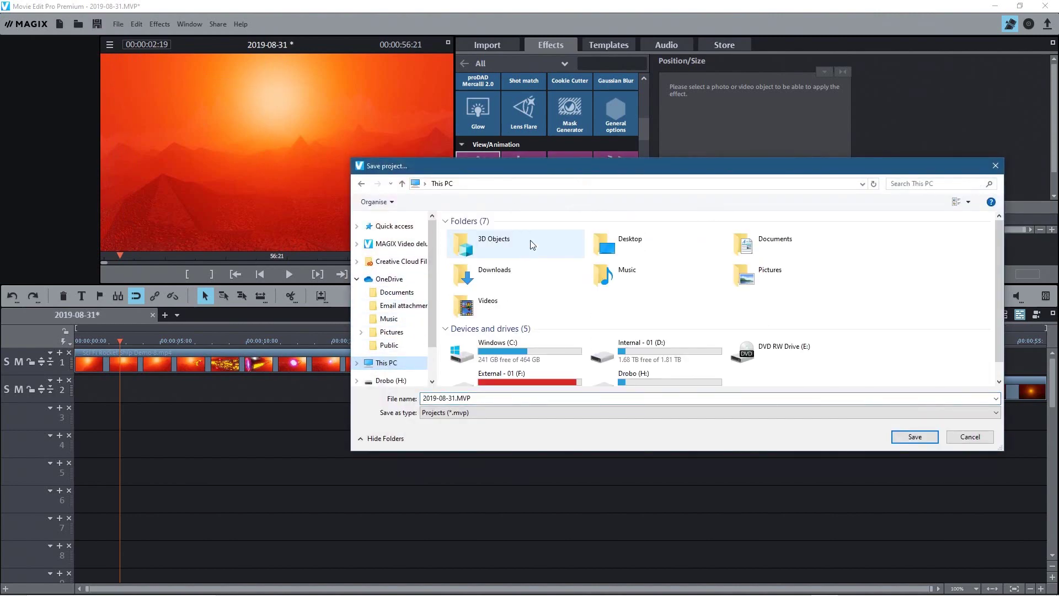
{"action": "double_click", "coordinate": [613, 243]}
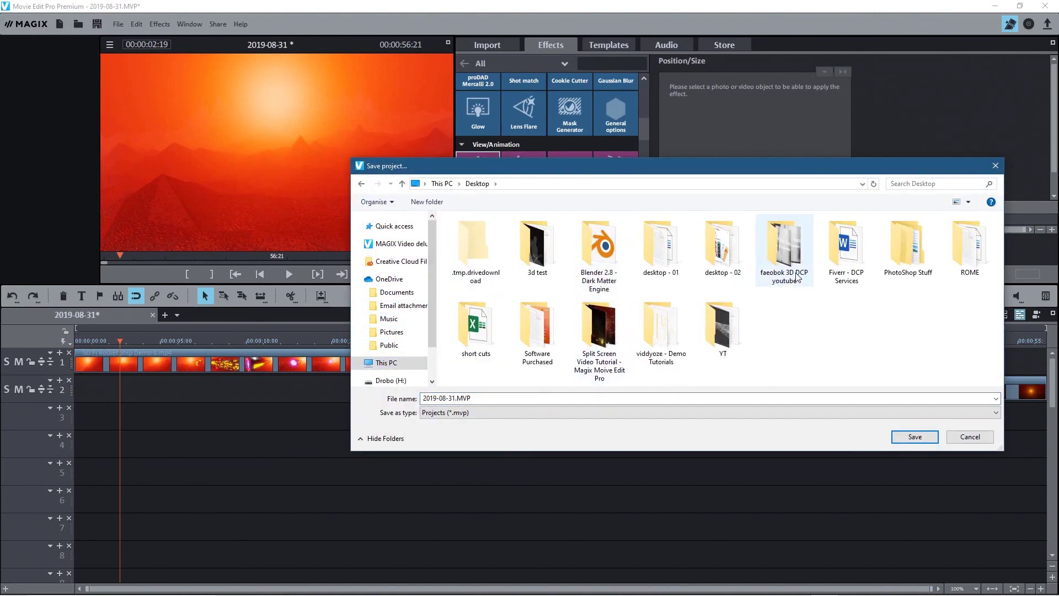
{"action": "double_click", "coordinate": [601, 336]}
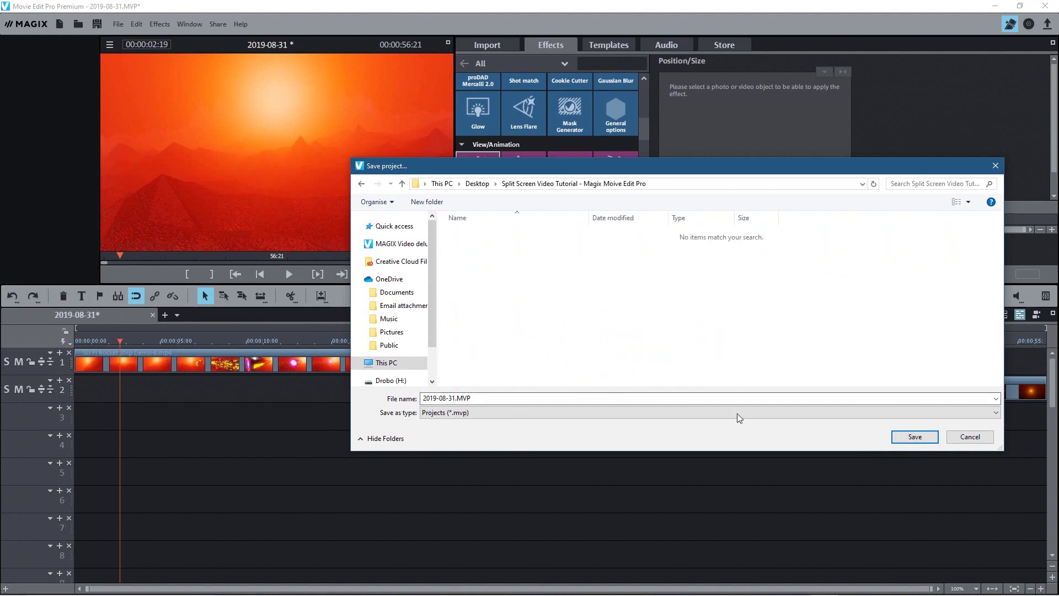
{"action": "left_click", "coordinate": [914, 437]}
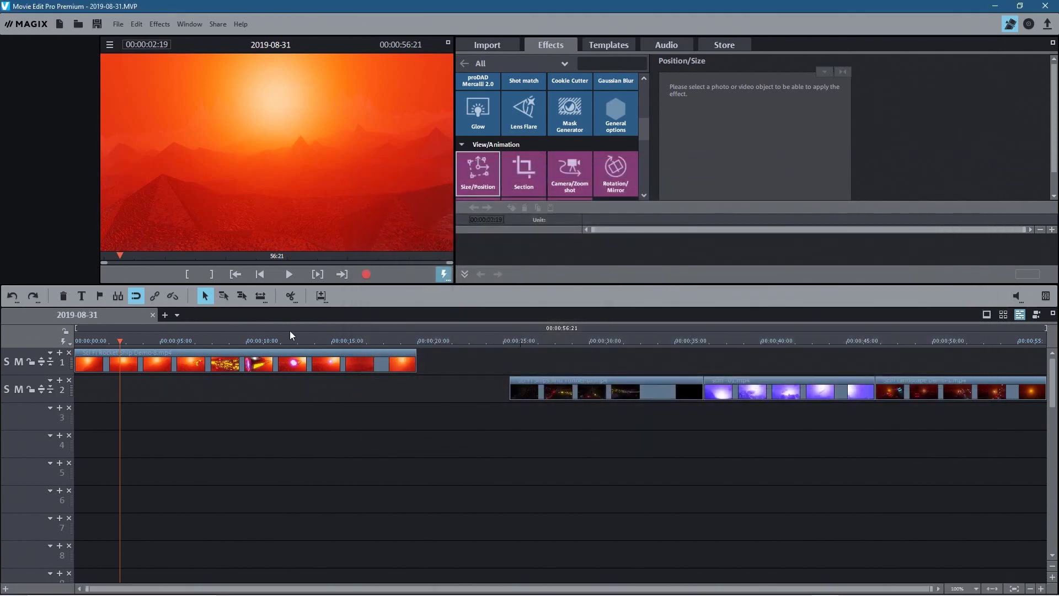
{"action": "left_click", "coordinate": [227, 362]}
Step: Check the Rocket Ship file's properties to find its 1920 frame width
{"action": "left_click", "coordinate": [994, 6]}
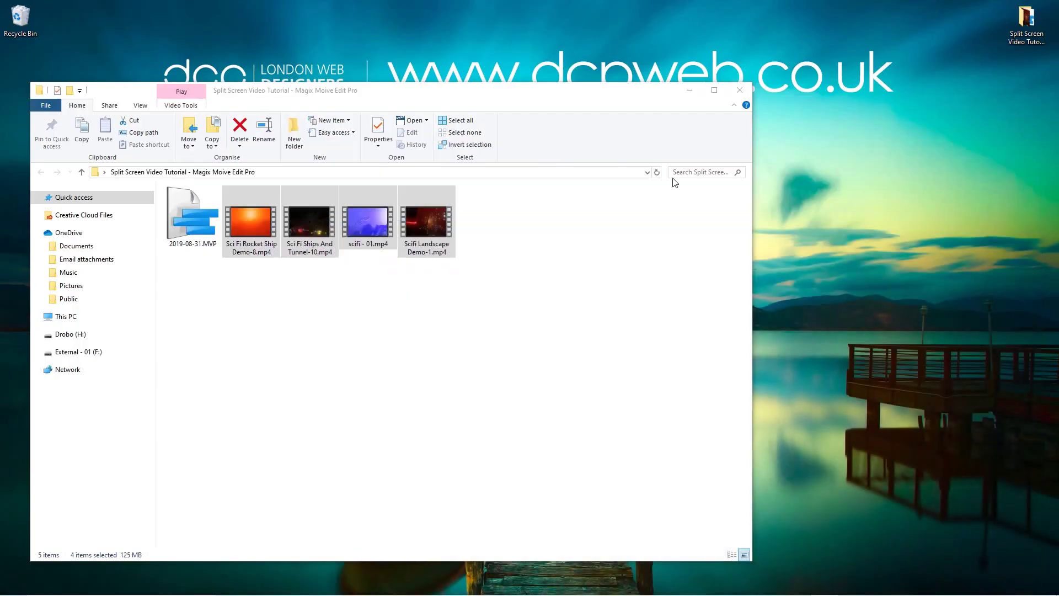
{"action": "right_click", "coordinate": [246, 231]}
{"action": "left_click", "coordinate": [322, 511]}
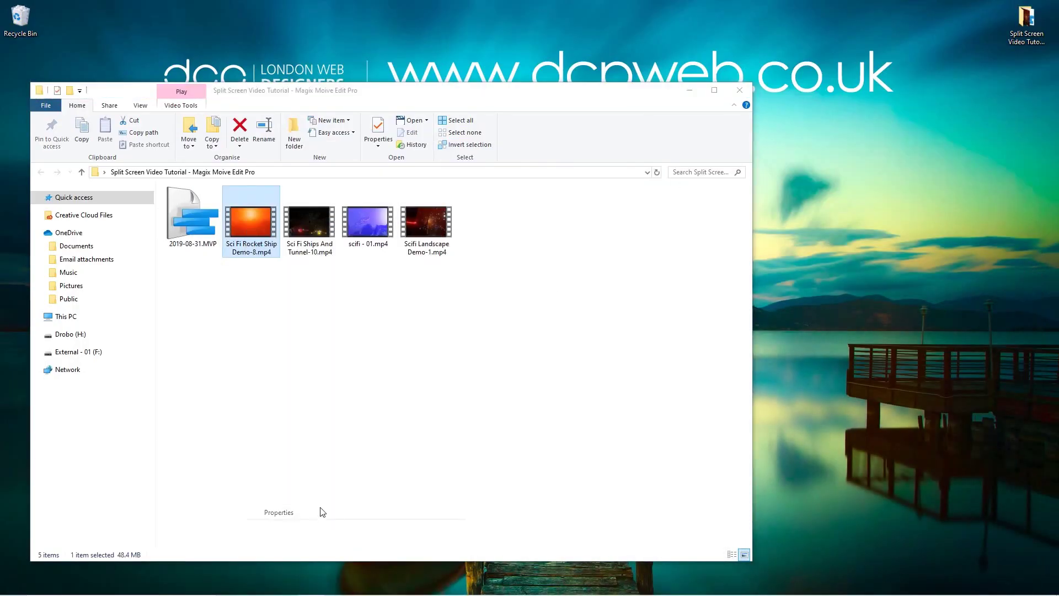
{"action": "left_click", "coordinate": [321, 258]}
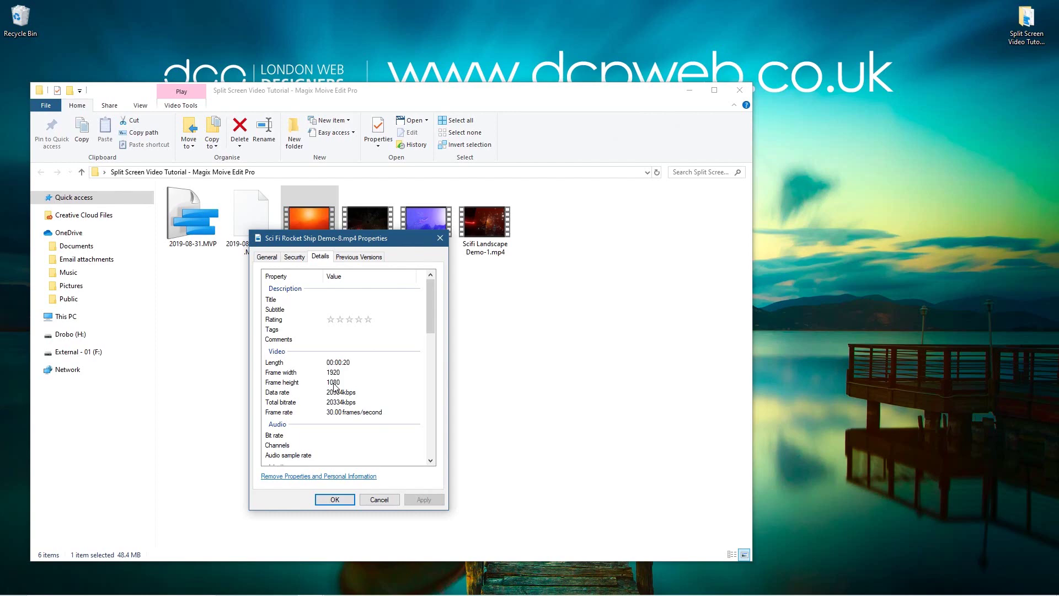
{"action": "left_click", "coordinate": [327, 373]}
{"action": "left_click", "coordinate": [439, 238]}
Step: Compute 1920 ÷ 2 = 960 in Calculator, then close it
{"action": "mouse_move", "coordinate": [745, 583]}
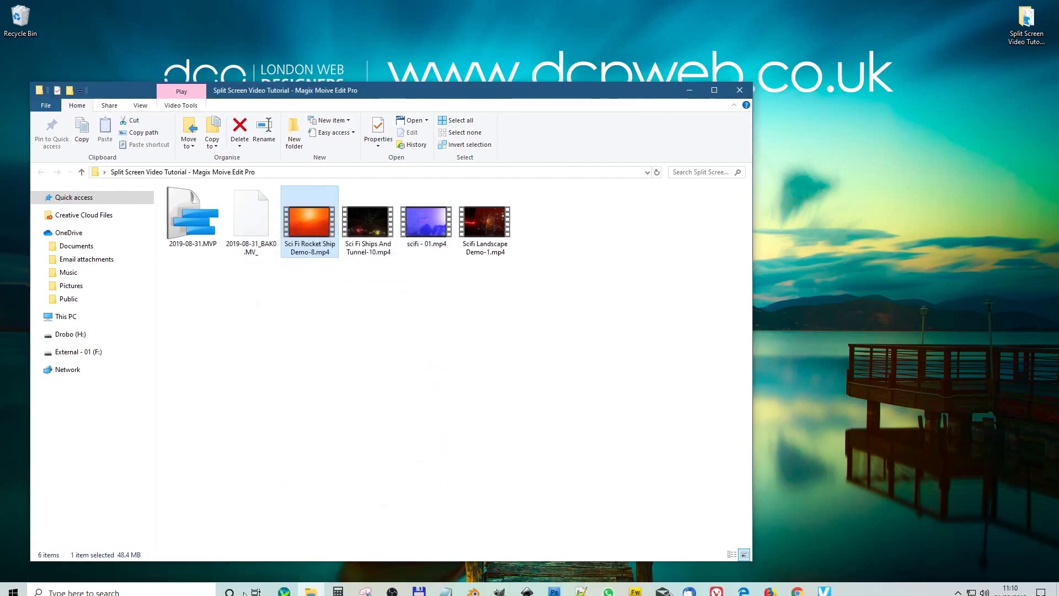
{"action": "left_click", "coordinate": [338, 585]}
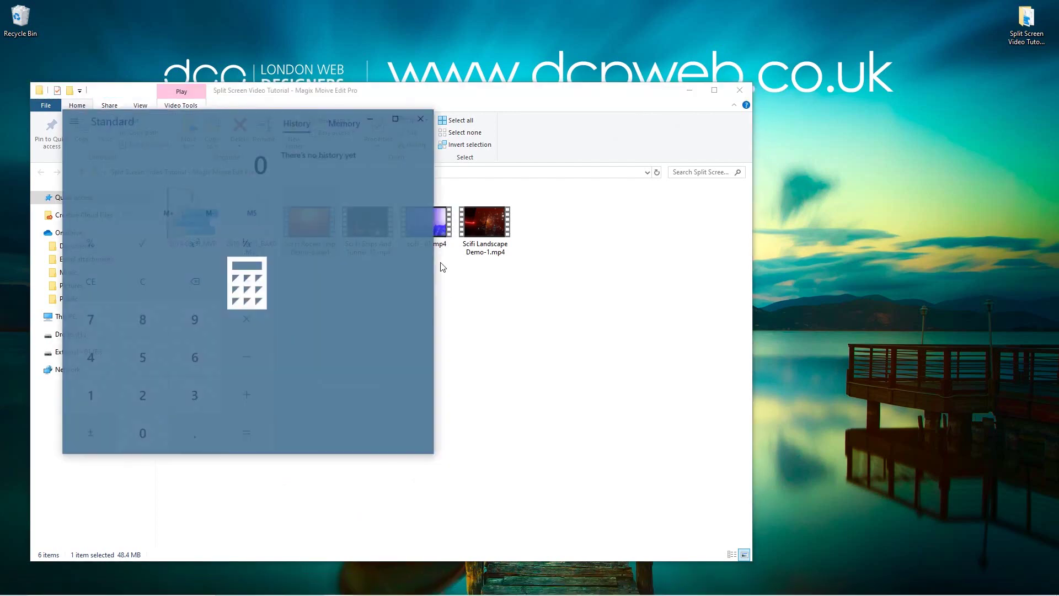
{"action": "left_click", "coordinate": [90, 399]}
{"action": "left_click", "coordinate": [195, 328]}
{"action": "left_click", "coordinate": [141, 399]}
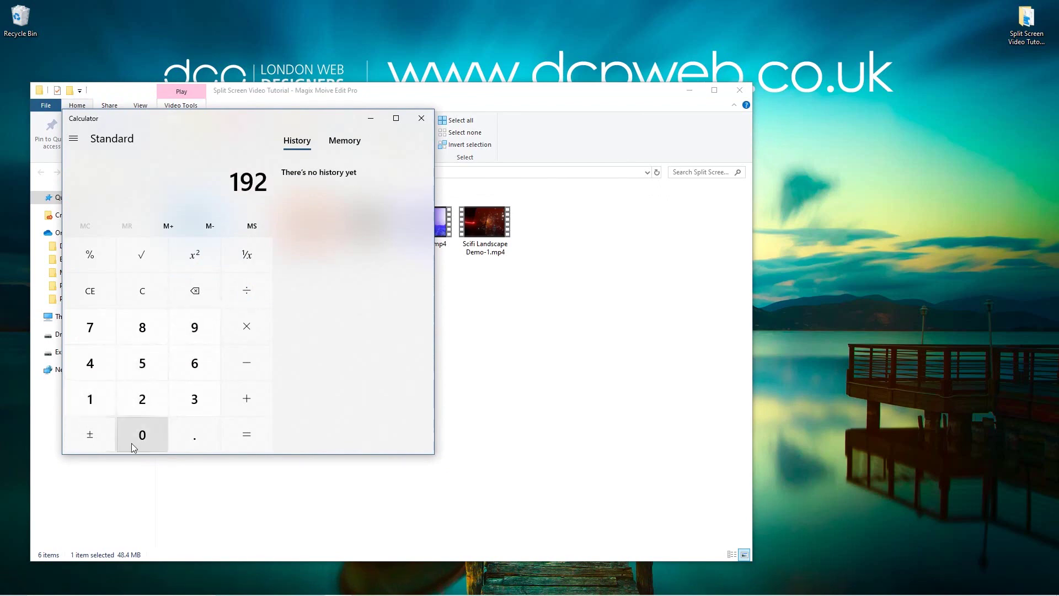
{"action": "left_click", "coordinate": [142, 434]}
{"action": "left_click", "coordinate": [242, 306]}
{"action": "left_click", "coordinate": [142, 398]}
{"action": "left_click", "coordinate": [246, 435]}
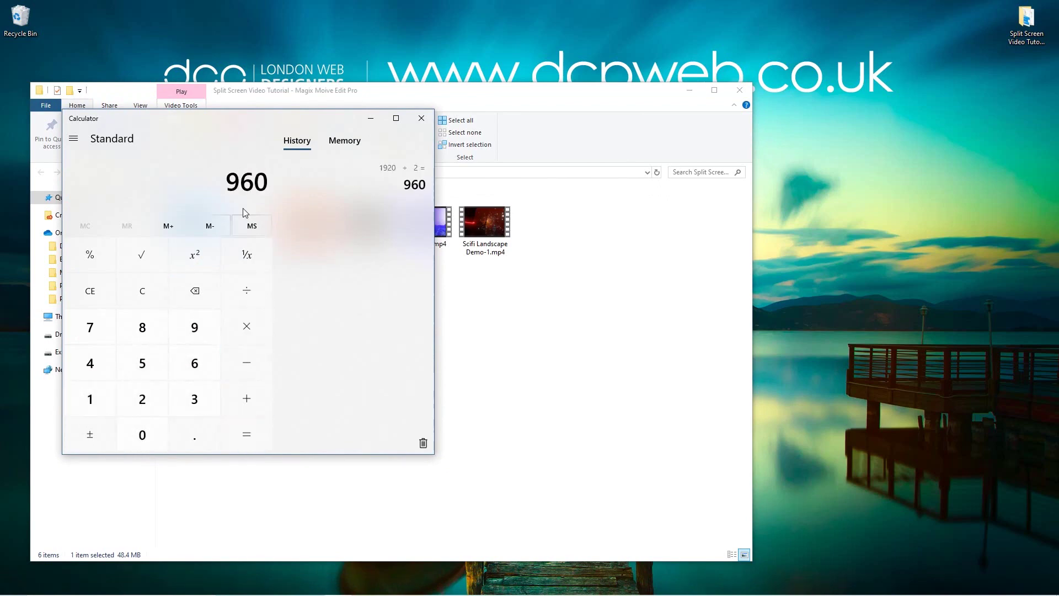
{"action": "left_click", "coordinate": [421, 118]}
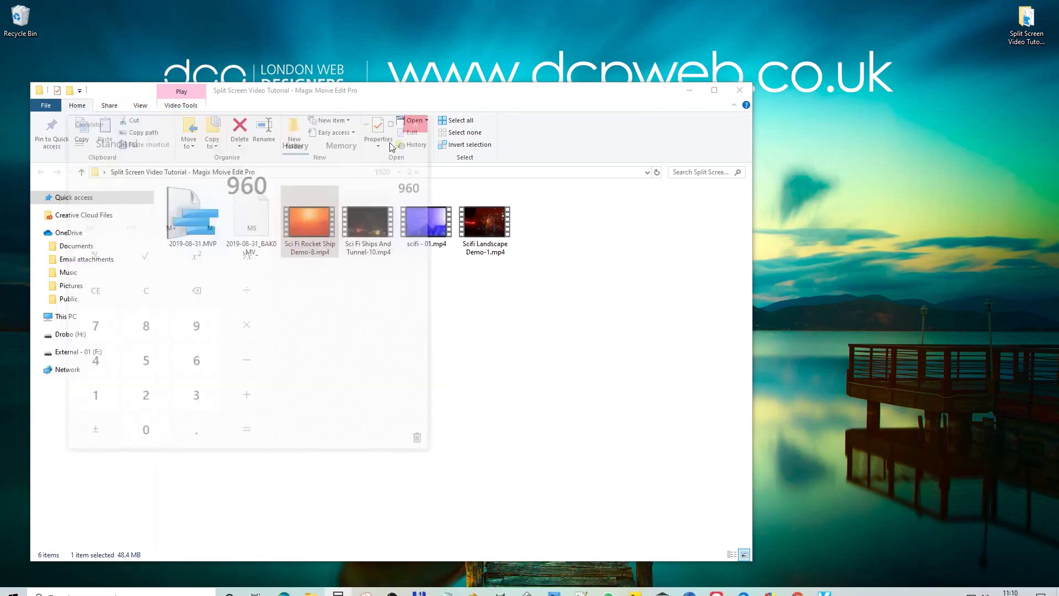
Step: Apply Size/Position to the Sci Fi Rocket Ship Demo-8 clip and set its width to 960
{"action": "left_click", "coordinate": [824, 585]}
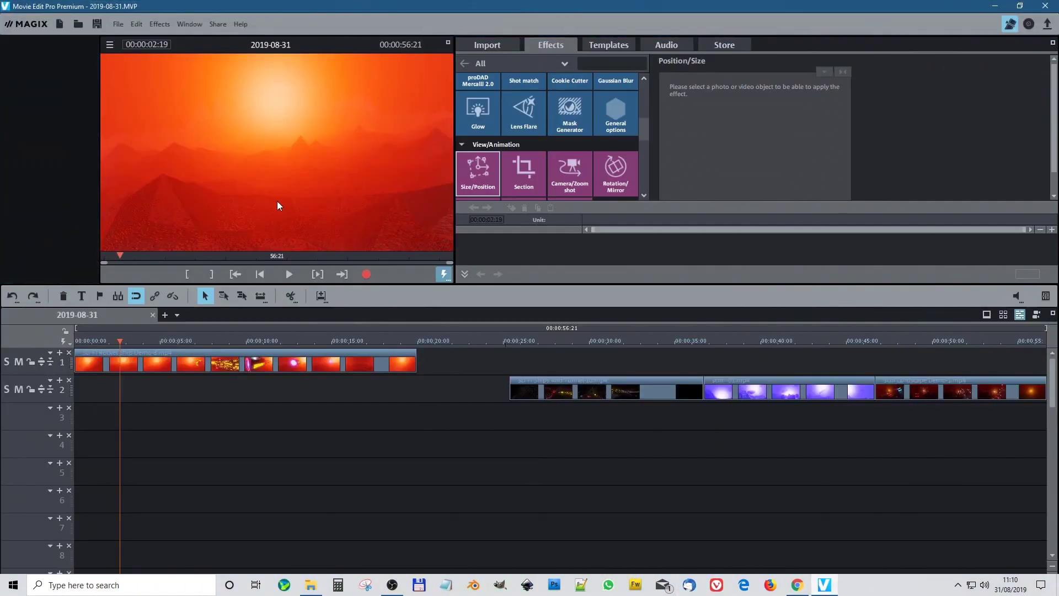
{"action": "left_click", "coordinate": [157, 369]}
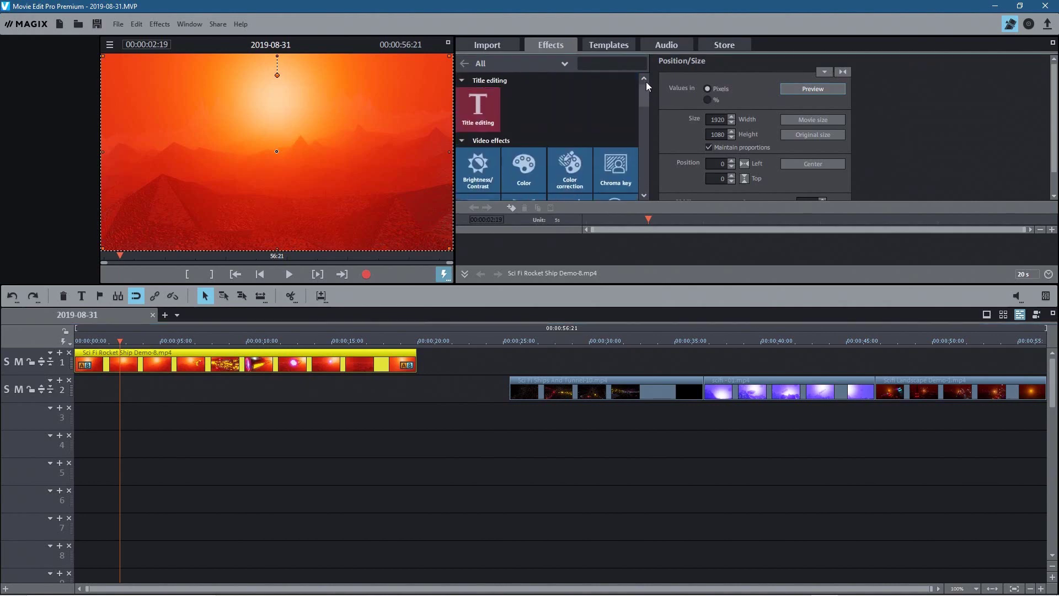
{"action": "left_click_drag", "start_coordinate": [643, 94], "coordinate": [643, 134]}
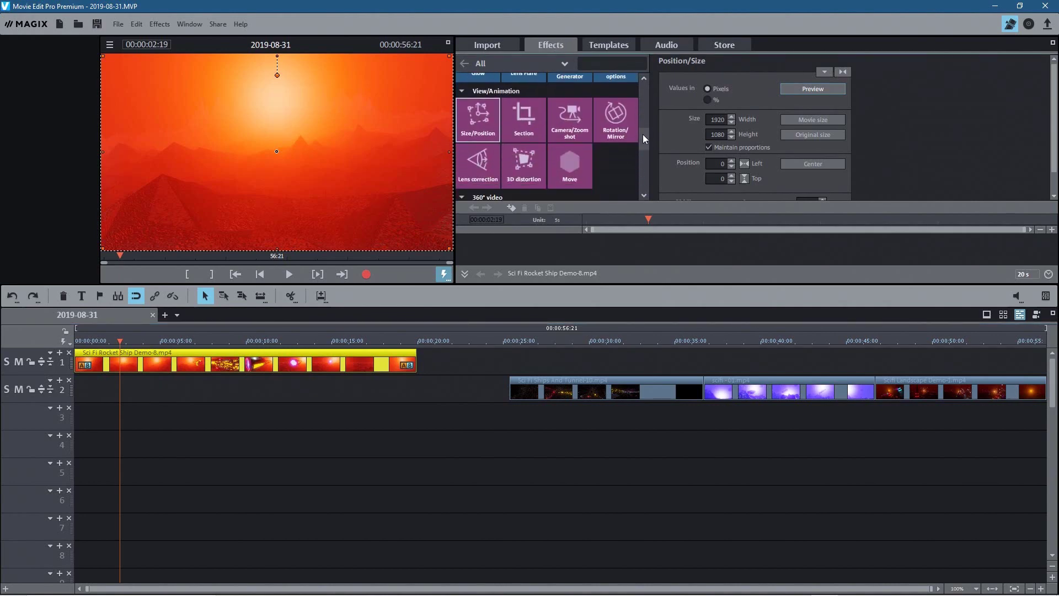
{"action": "left_click", "coordinate": [475, 120]}
{"action": "type", "text": "960"}
{"action": "key", "text": "Return"}
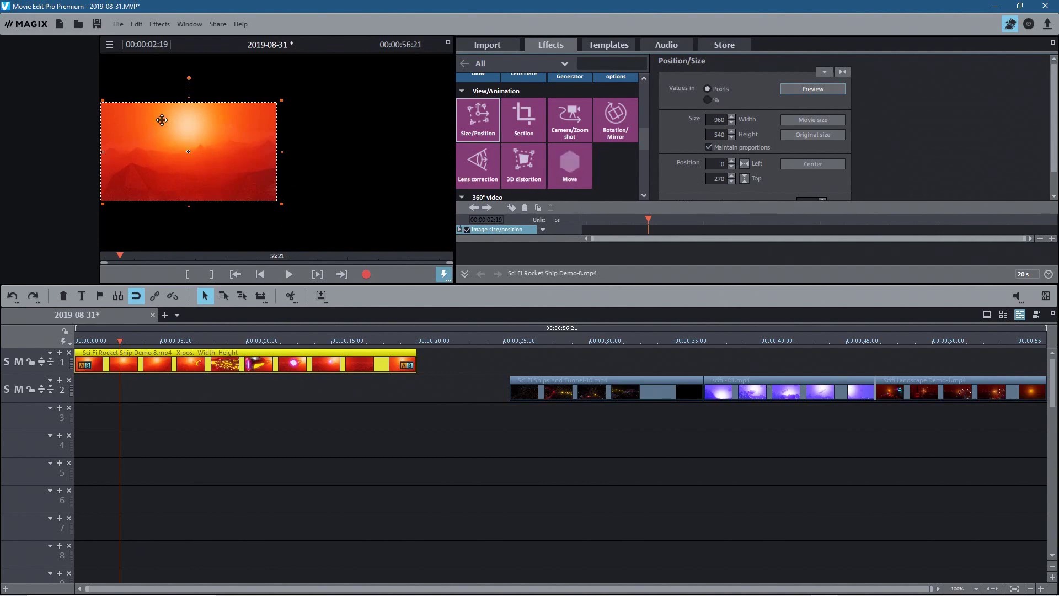
Step: Move the shrunken rocket clip to the top-left, setting its left position to 0
{"action": "left_click_drag", "start_coordinate": [163, 119], "coordinate": [166, 69]}
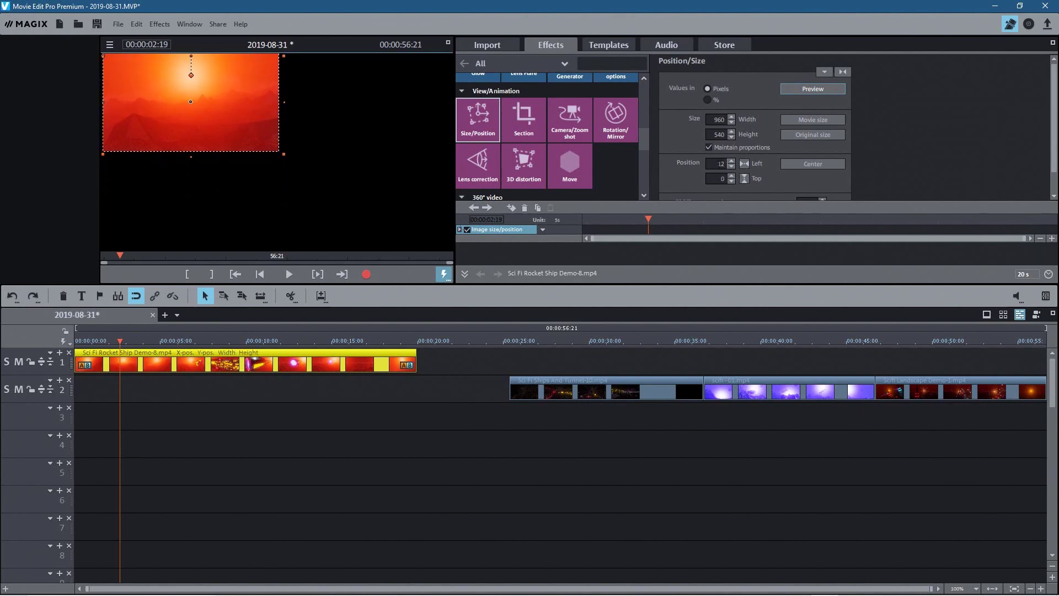
{"action": "left_click", "coordinate": [725, 164]}
{"action": "double_click", "coordinate": [721, 164]}
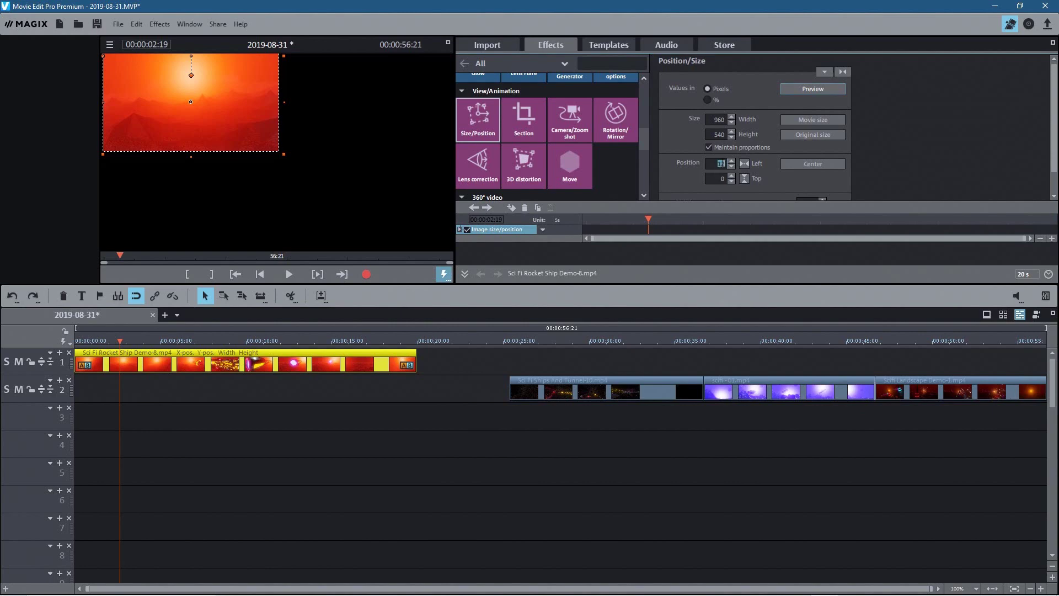
{"action": "type", "text": "0"}
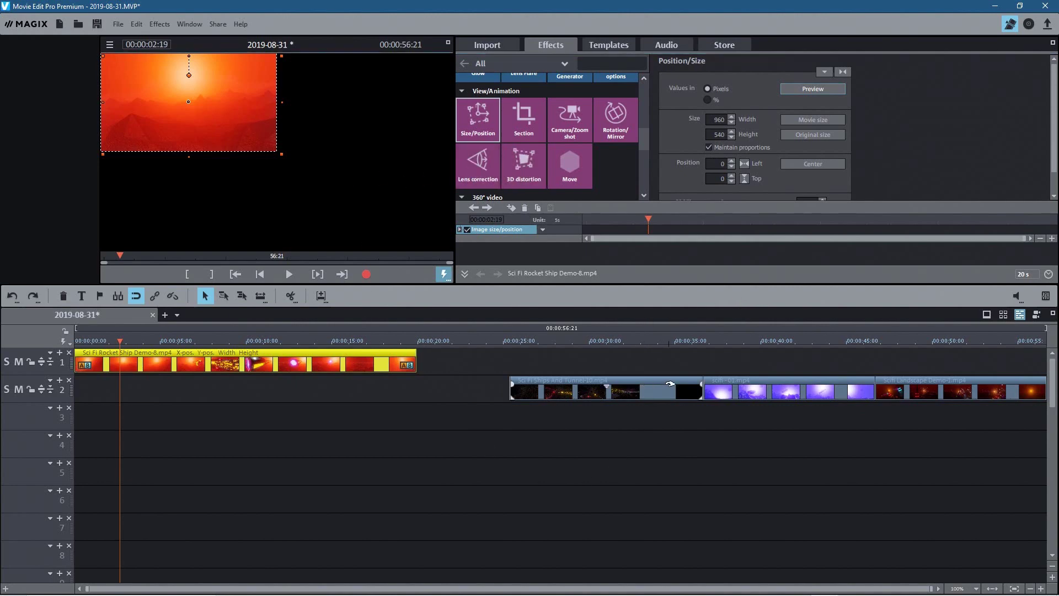
Step: Move scifi - 01.mp4 to the start of track 2
{"action": "left_click_drag", "start_coordinate": [762, 380], "coordinate": [133, 389]}
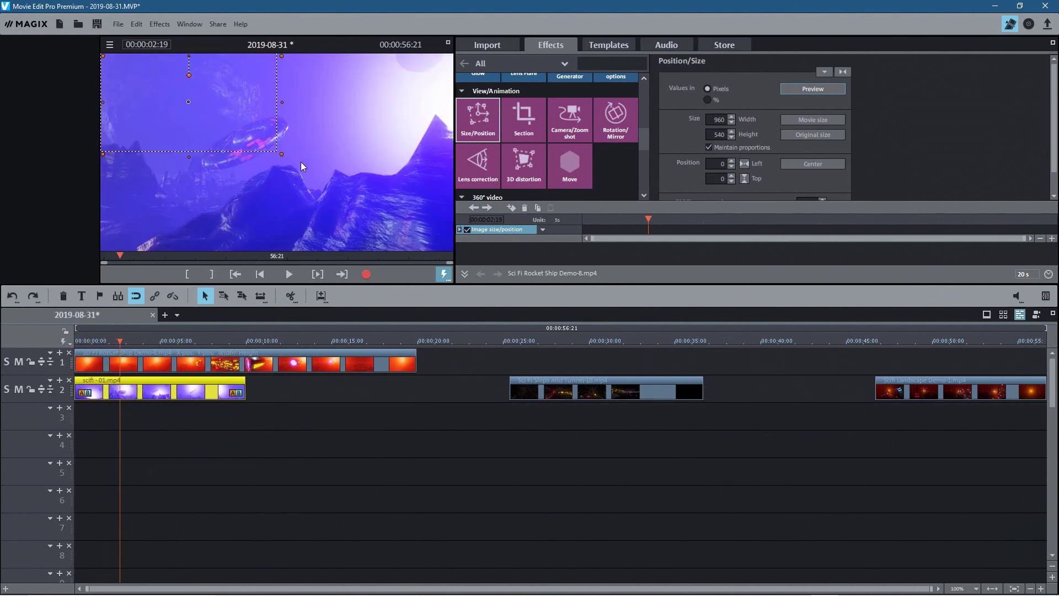
{"action": "left_click", "coordinate": [226, 363]}
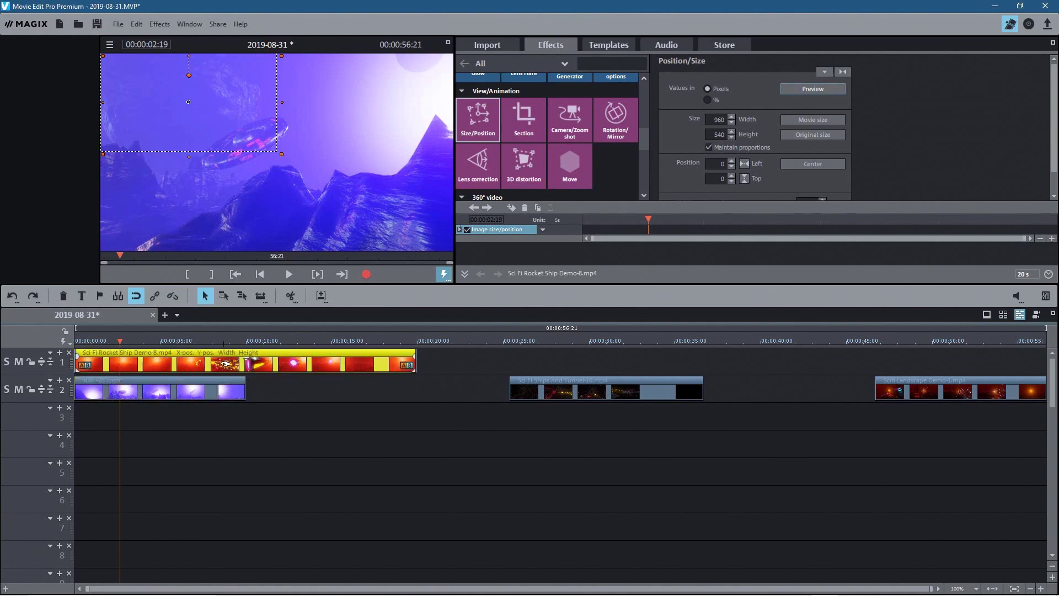
{"action": "left_click", "coordinate": [142, 391]}
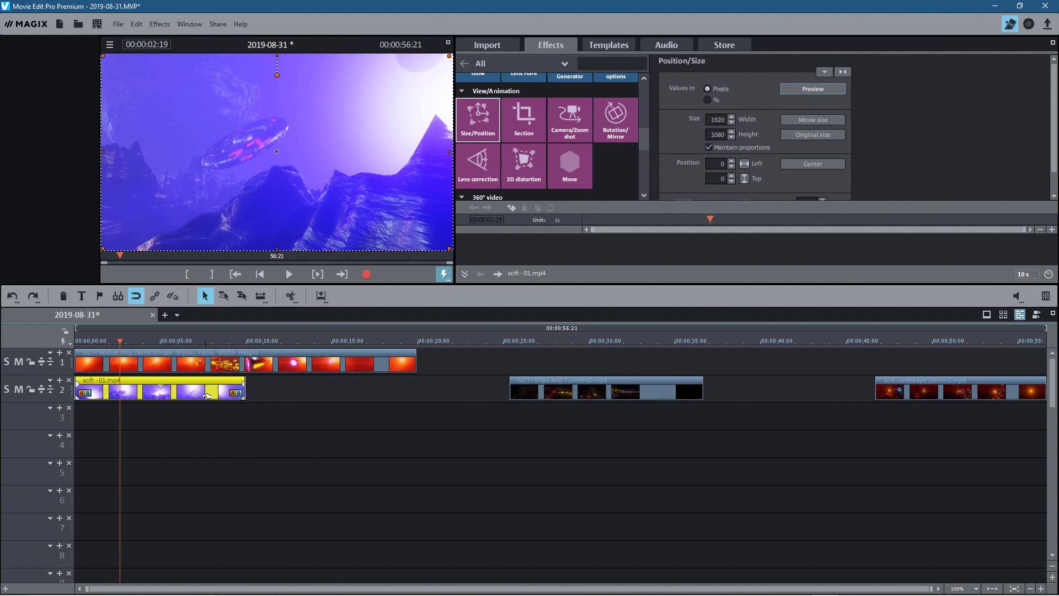
Step: Drop the rocket clip onto track 3 and preview the layered clips
{"action": "left_click", "coordinate": [201, 358]}
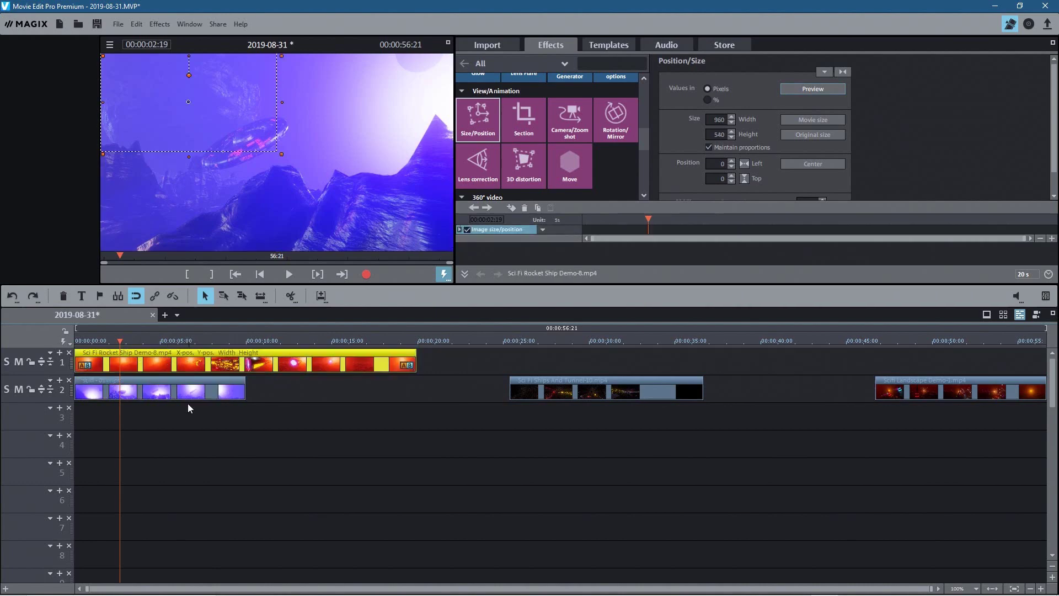
{"action": "left_click_drag", "start_coordinate": [184, 362], "coordinate": [174, 407]}
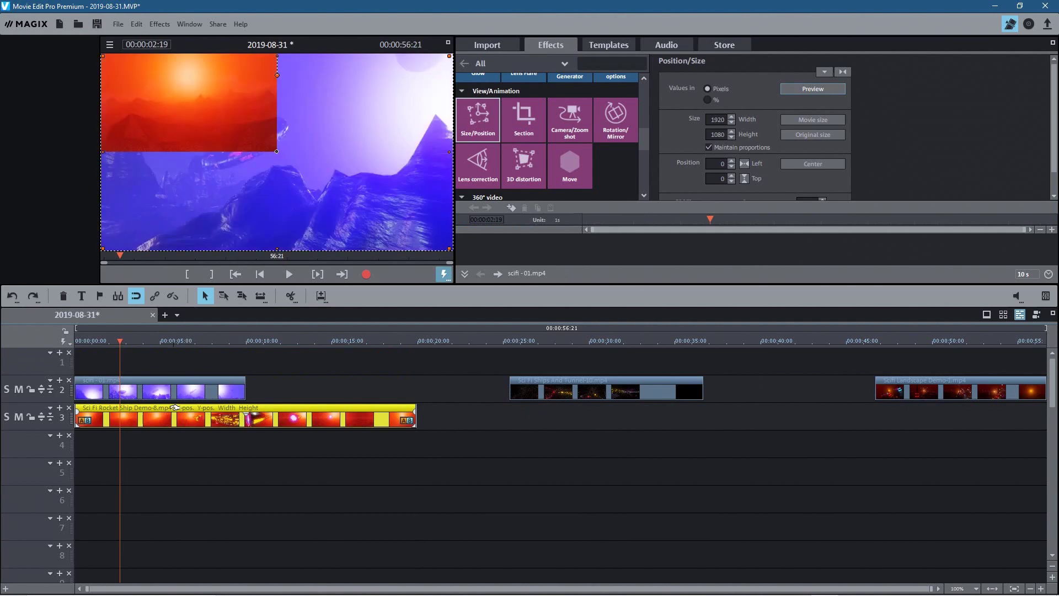
{"action": "left_click", "coordinate": [157, 389]}
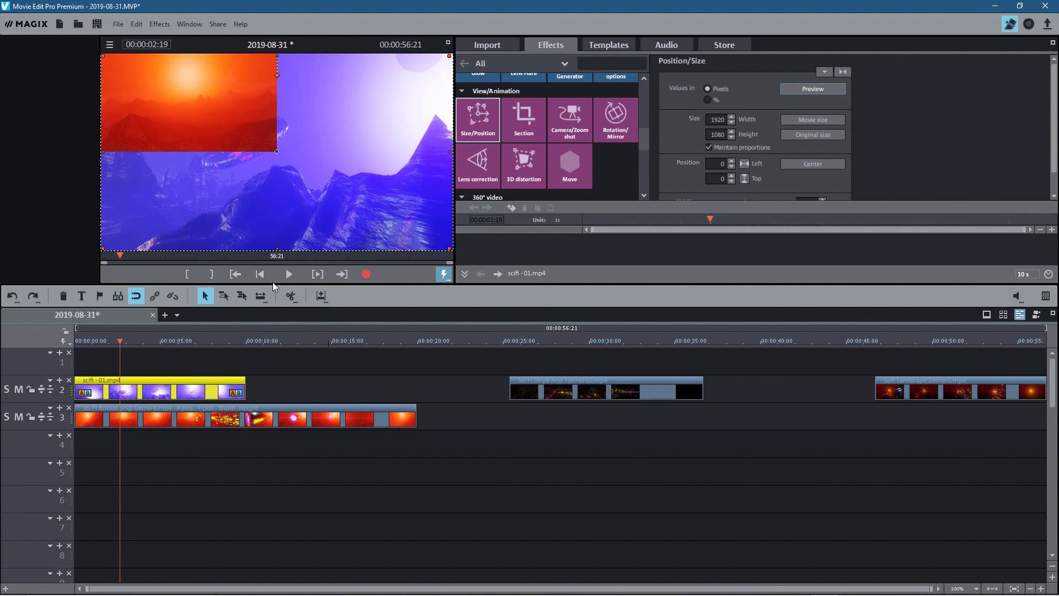
{"action": "left_click", "coordinate": [285, 275]}
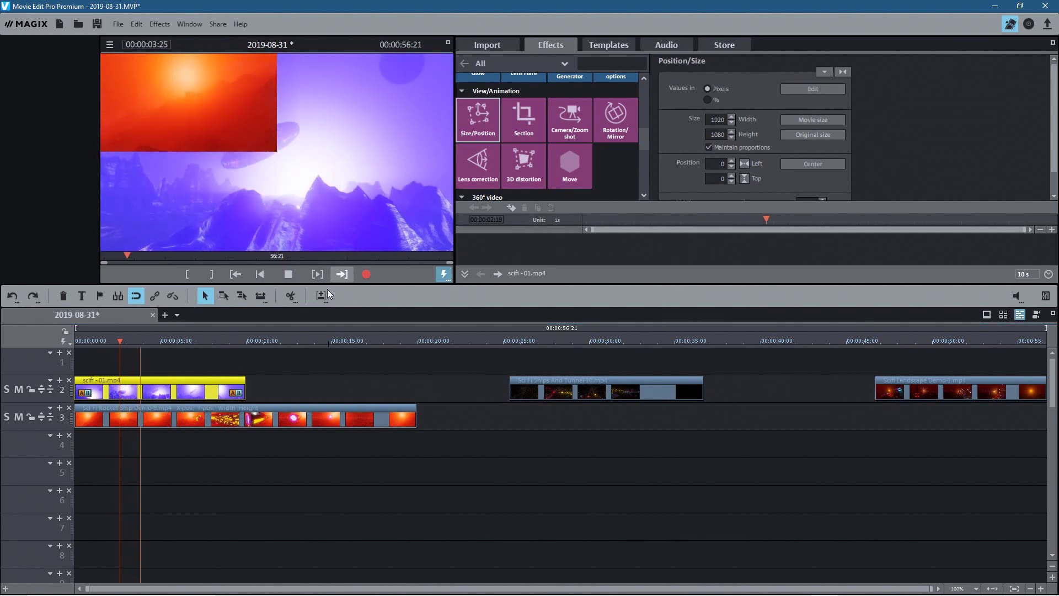
{"action": "left_click", "coordinate": [296, 273]}
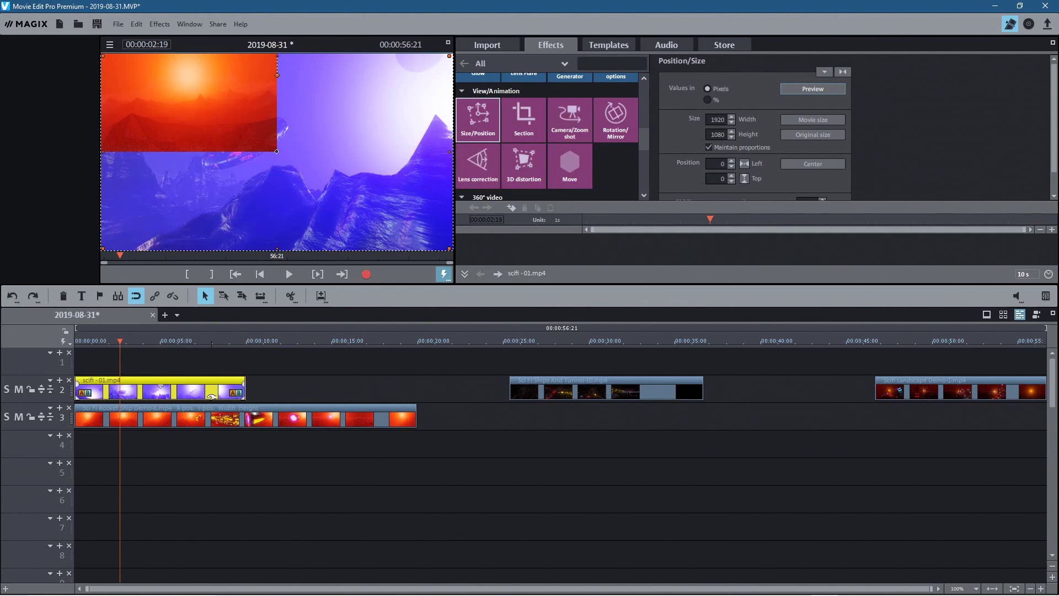
Step: Put scifi - 01.mp4 on track 1 and the rocket clip on track 2, sizing scifi-01 to 960 width, top 0
{"action": "left_click_drag", "start_coordinate": [194, 383], "coordinate": [195, 359]}
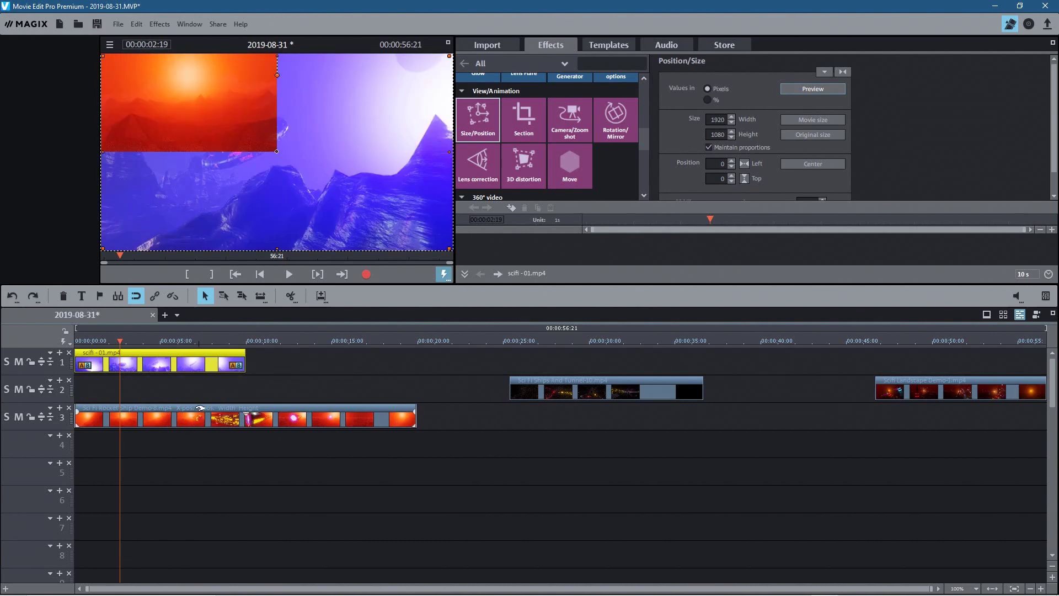
{"action": "left_click_drag", "start_coordinate": [200, 411], "coordinate": [200, 386]}
{"action": "left_click", "coordinate": [202, 358]}
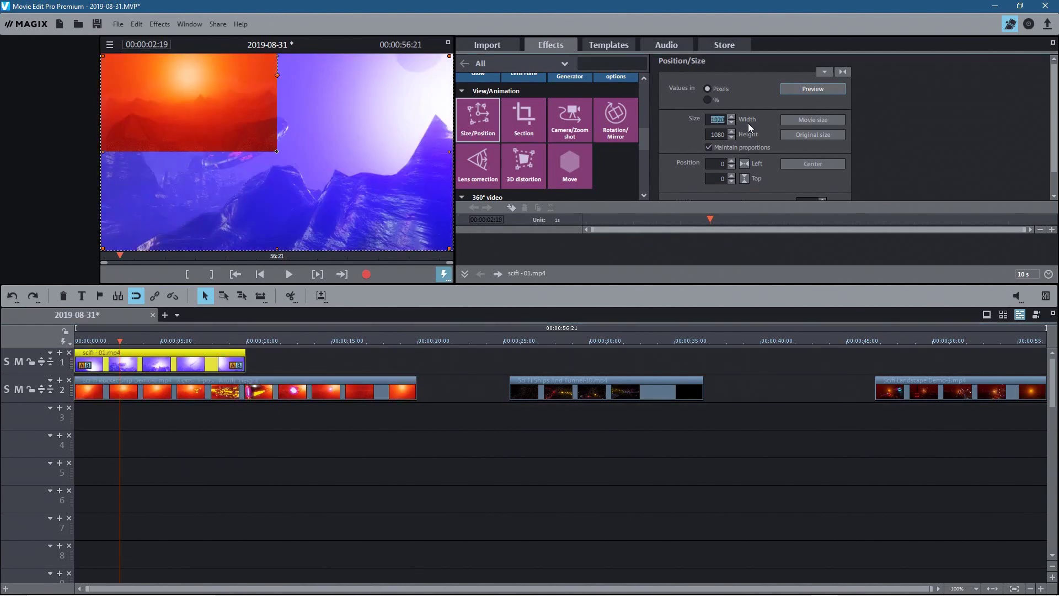
{"action": "type", "text": "960"}
{"action": "key", "text": "Return"}
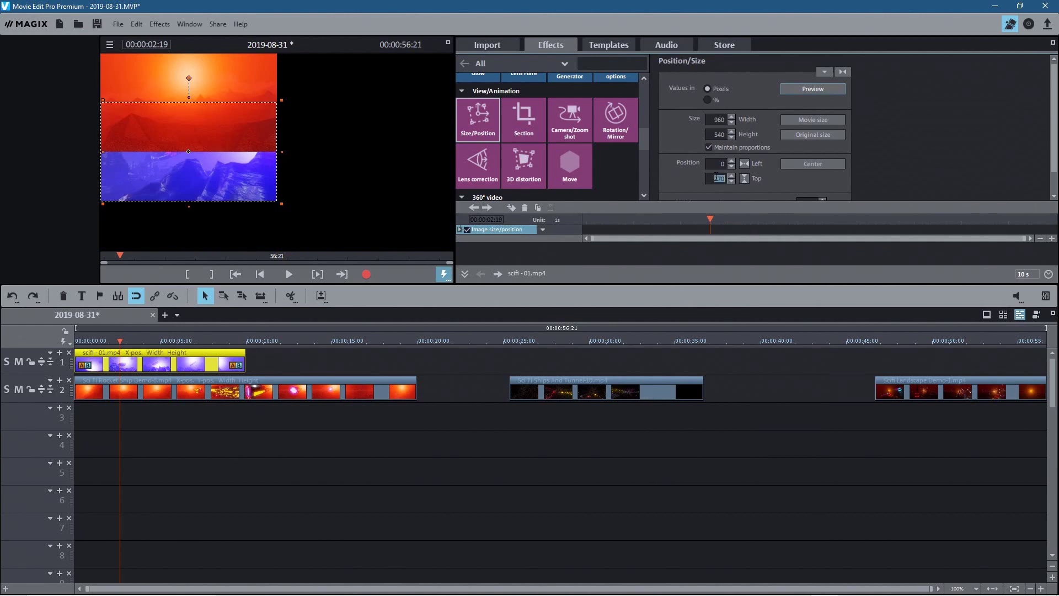
{"action": "key", "text": "Return"}
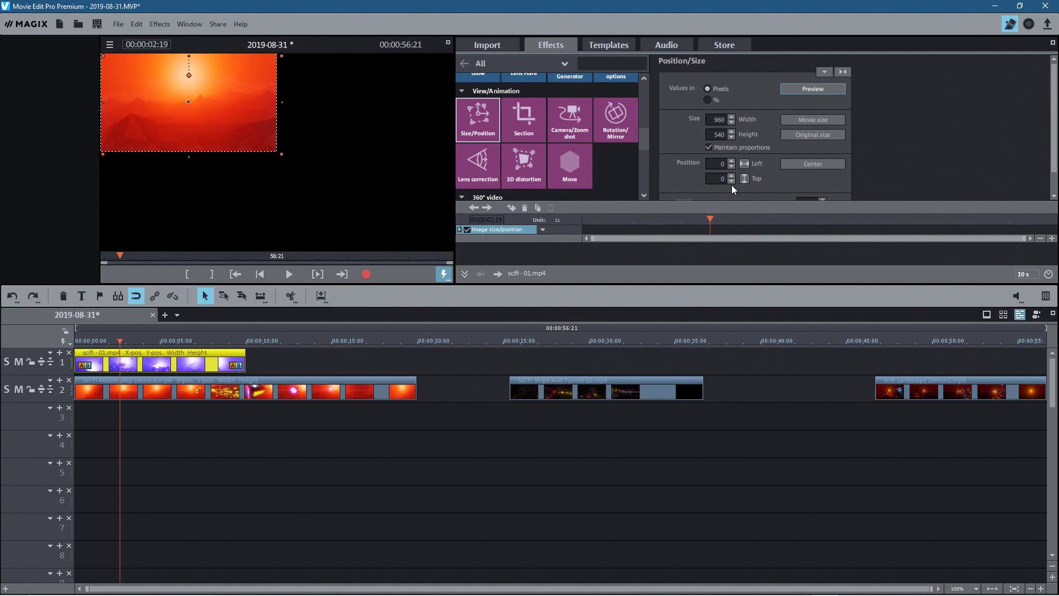
Step: Set scifi - 01.mp4's left position to 960 and place the tunnel clip at track 3's start
{"action": "left_click_drag", "start_coordinate": [723, 163], "coordinate": [710, 4]}
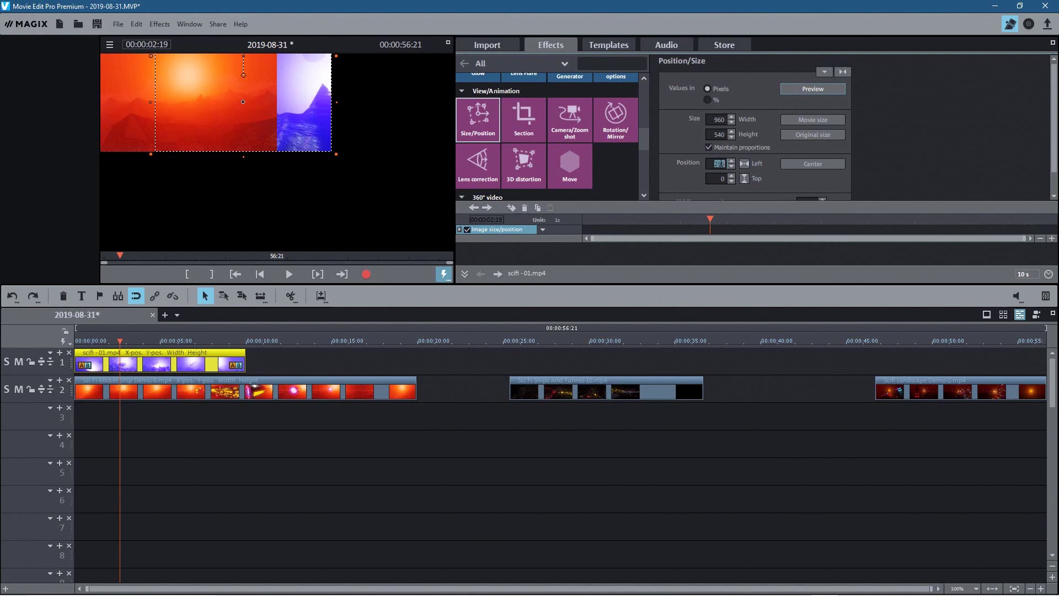
{"action": "left_click_drag", "start_coordinate": [726, 5], "coordinate": [726, 2]}
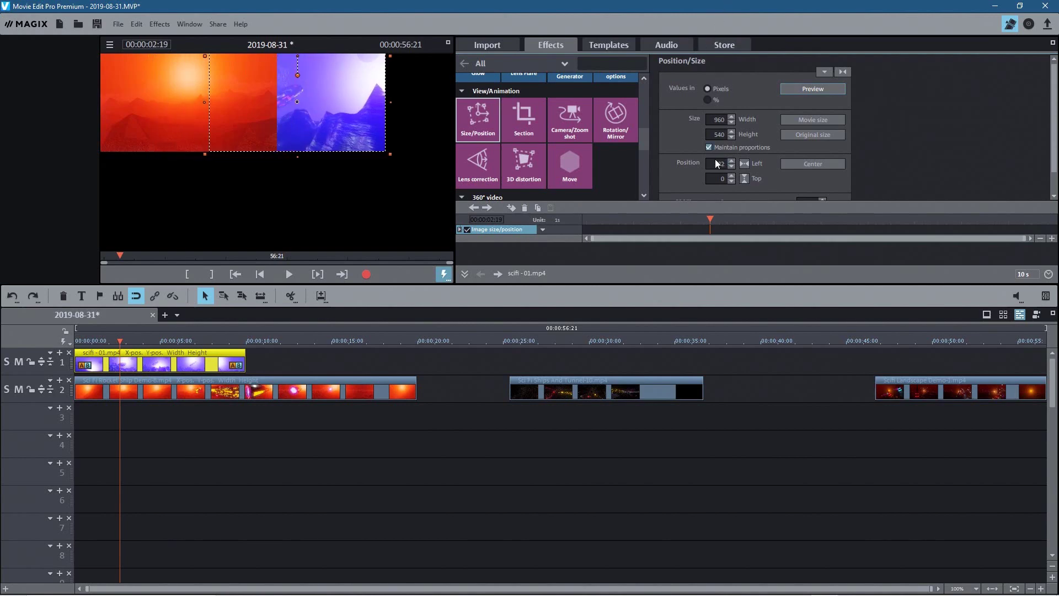
{"action": "left_click_drag", "start_coordinate": [723, 163], "coordinate": [716, 26]}
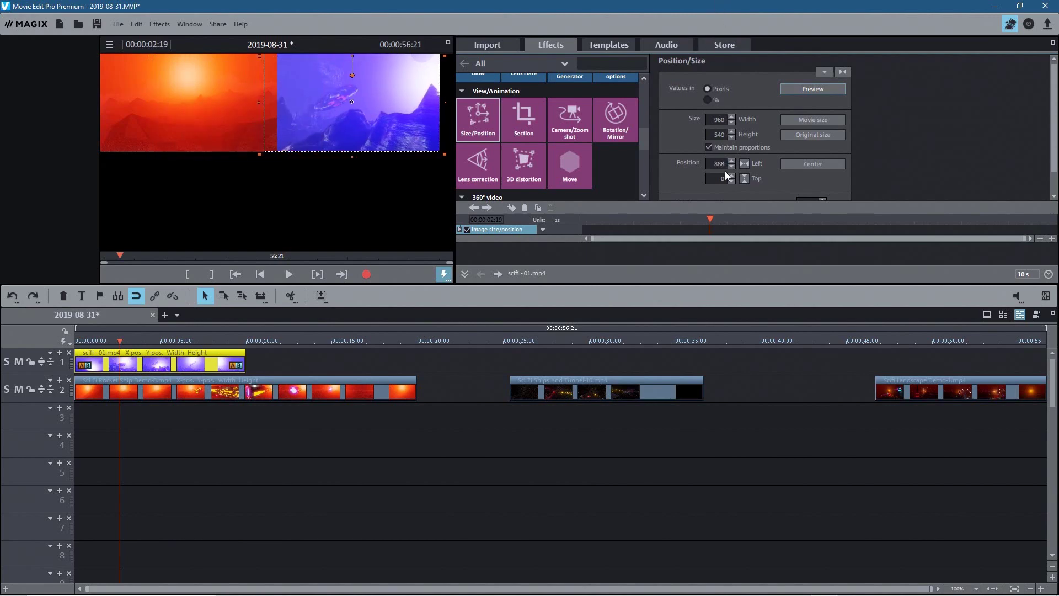
{"action": "left_click_drag", "start_coordinate": [725, 165], "coordinate": [721, 140]}
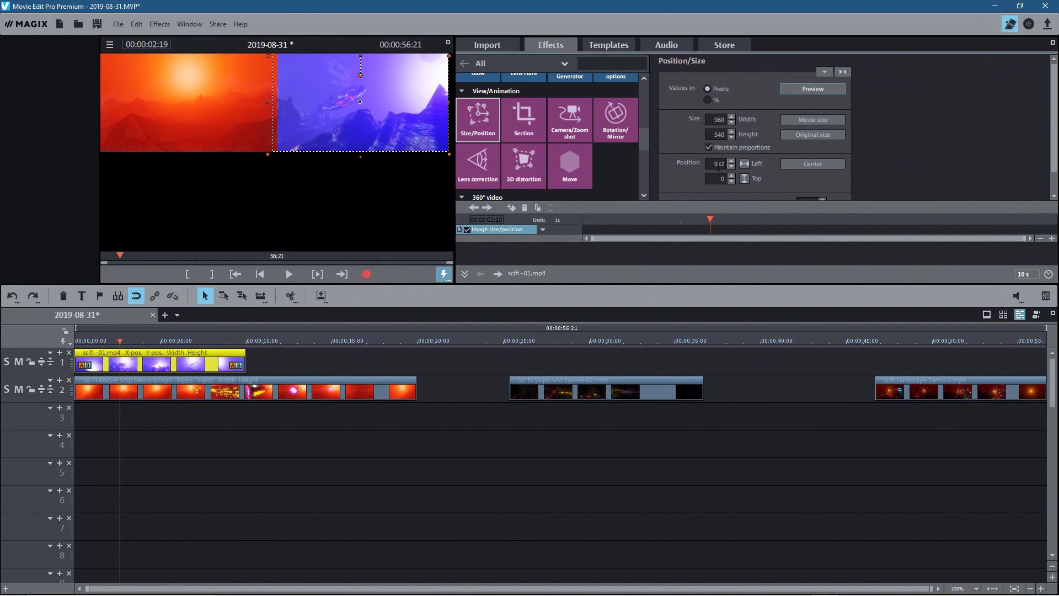
{"action": "double_click", "coordinate": [719, 163]}
{"action": "type", "text": "960"}
{"action": "key", "text": "Return"}
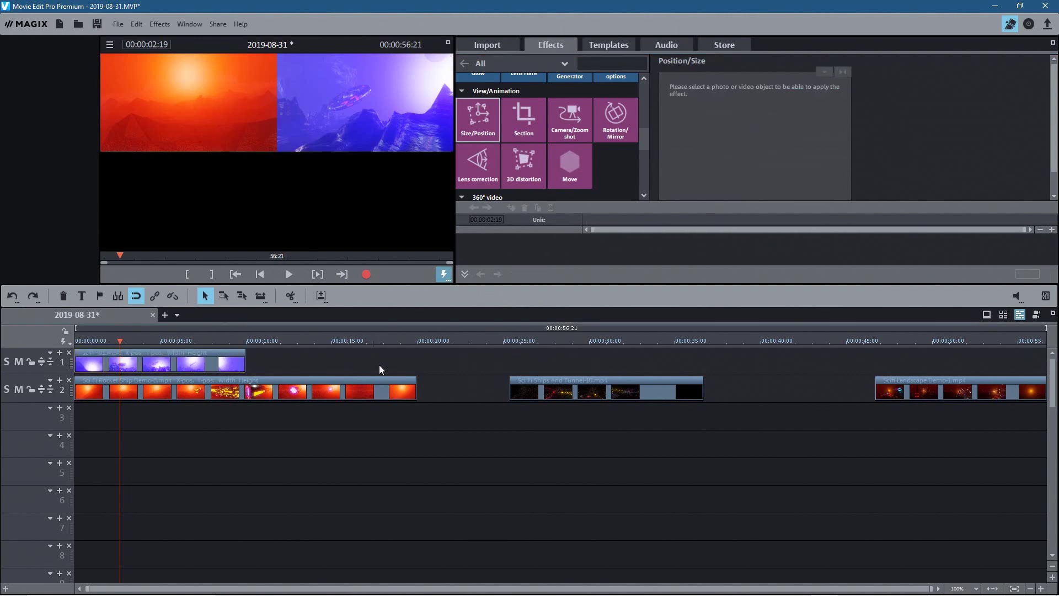
{"action": "left_click_drag", "start_coordinate": [589, 388], "coordinate": [103, 425]}
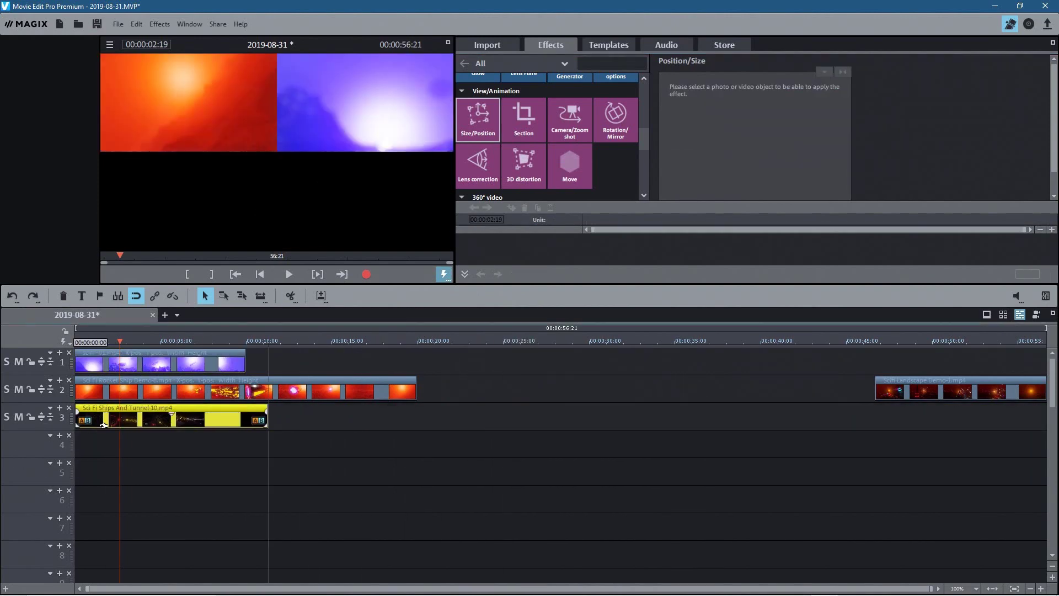
Step: Size the tunnel clip to 960 wide at top 540, and move Scifi Landscape Demo-1.mp4 to track 4's start
{"action": "left_click", "coordinate": [163, 415]}
{"action": "double_click", "coordinate": [723, 120]}
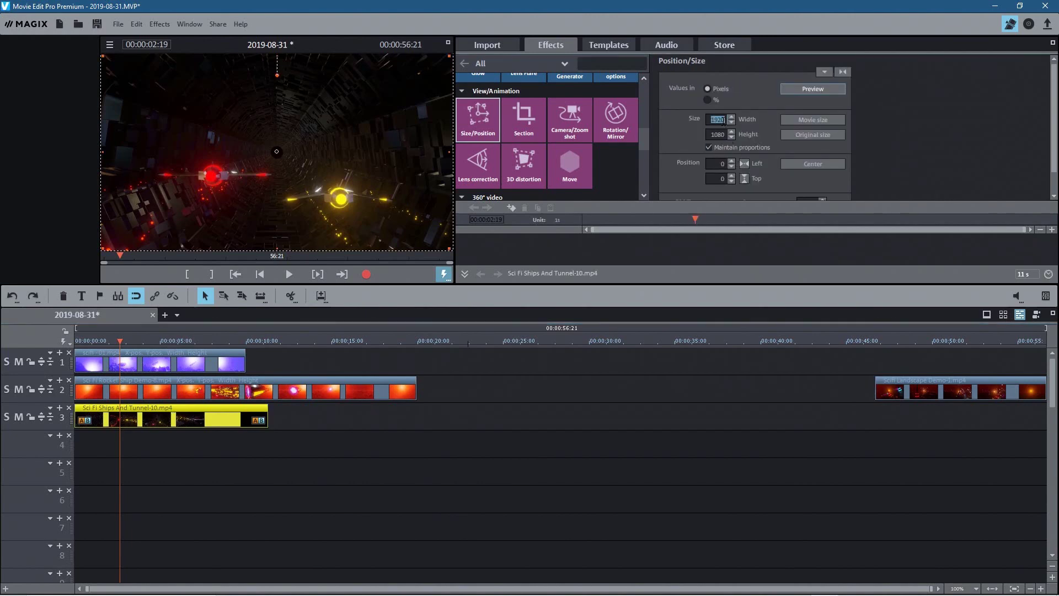
{"action": "type", "text": "960"}
{"action": "key", "text": "Return"}
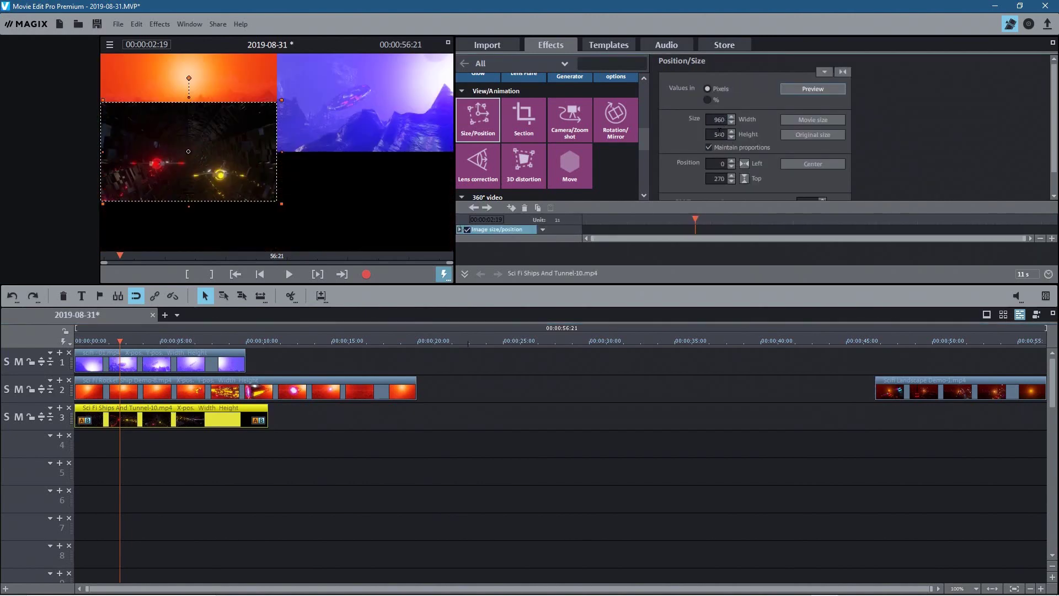
{"action": "left_click", "coordinate": [731, 182]}
{"action": "left_click", "coordinate": [731, 182]}
{"action": "left_click", "coordinate": [732, 182]}
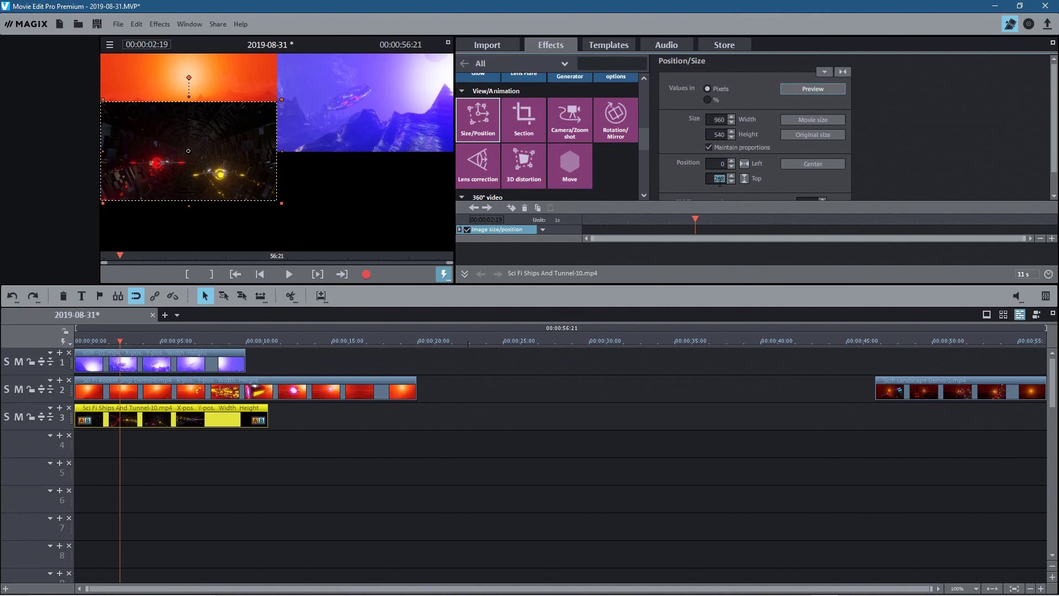
{"action": "key", "text": "Return"}
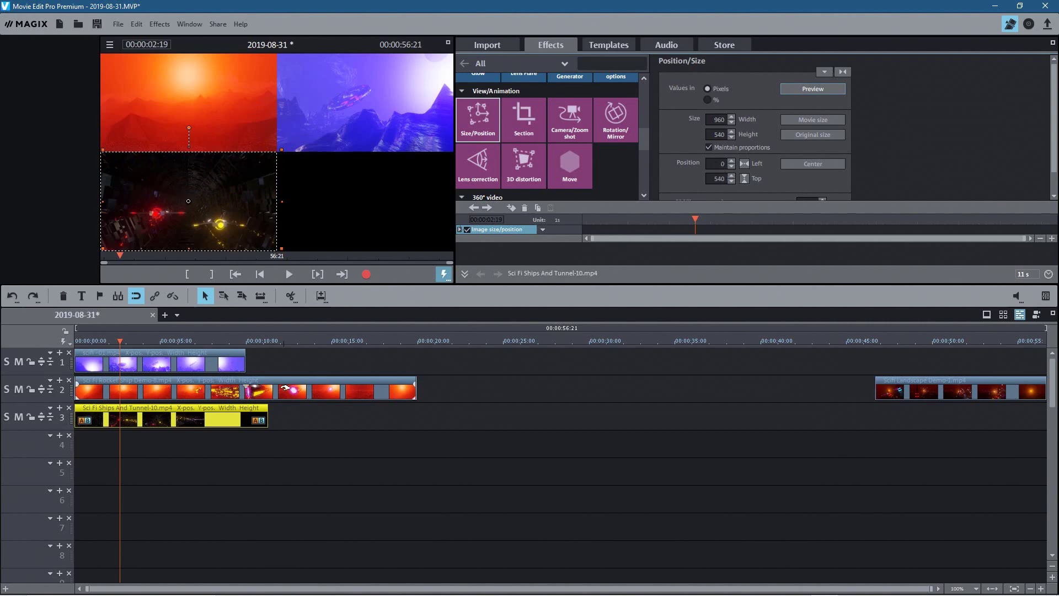
{"action": "left_click_drag", "start_coordinate": [927, 379], "coordinate": [126, 434]}
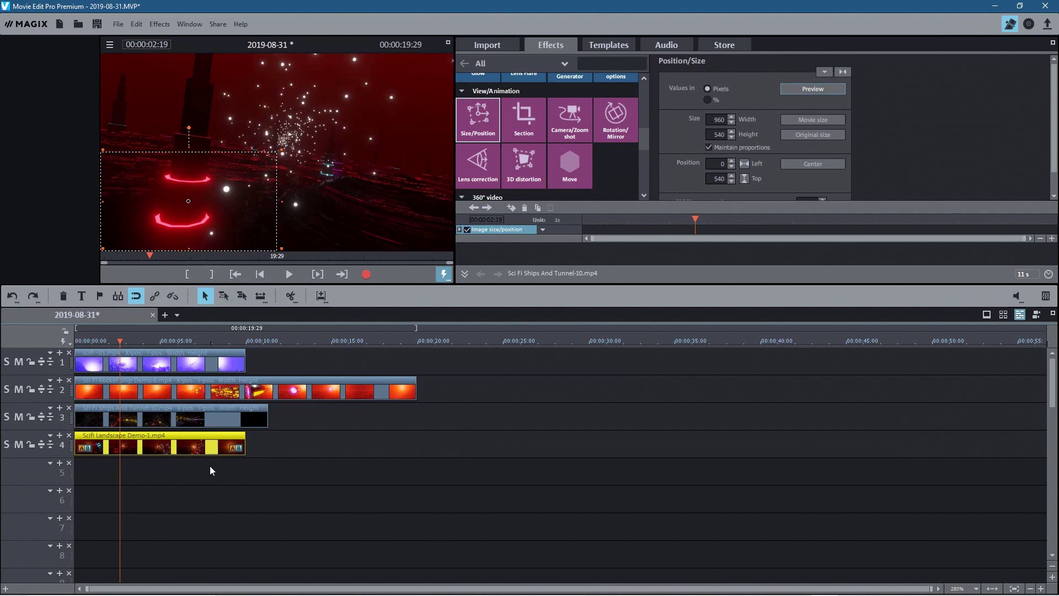
Step: Give the track 4 landscape clip width 960, top 540 and left 960 for the bottom-right quarter
{"action": "left_click", "coordinate": [218, 434]}
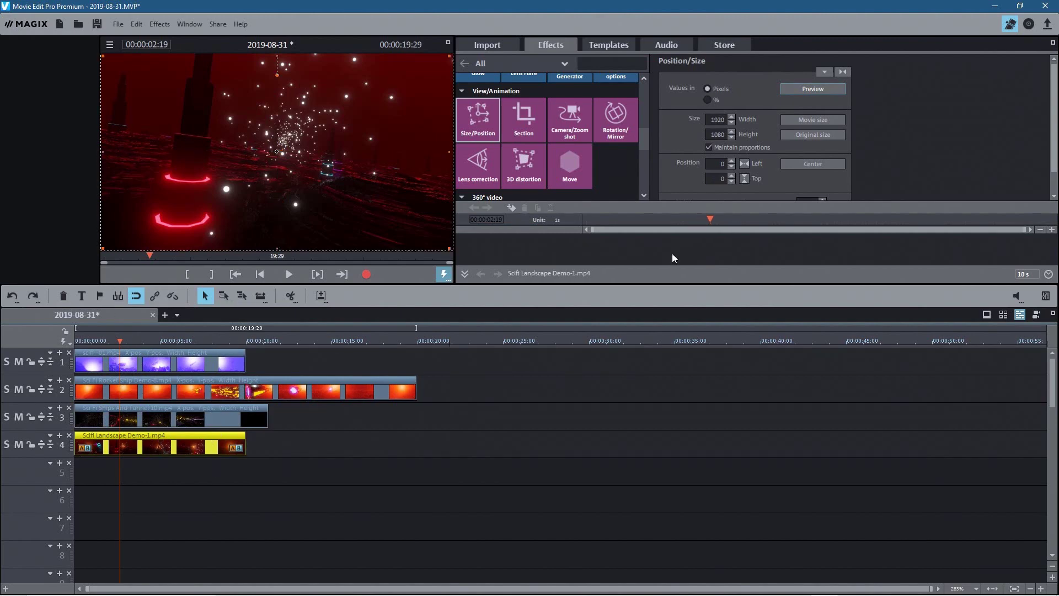
{"action": "double_click", "coordinate": [718, 119]}
{"action": "type", "text": "96"}
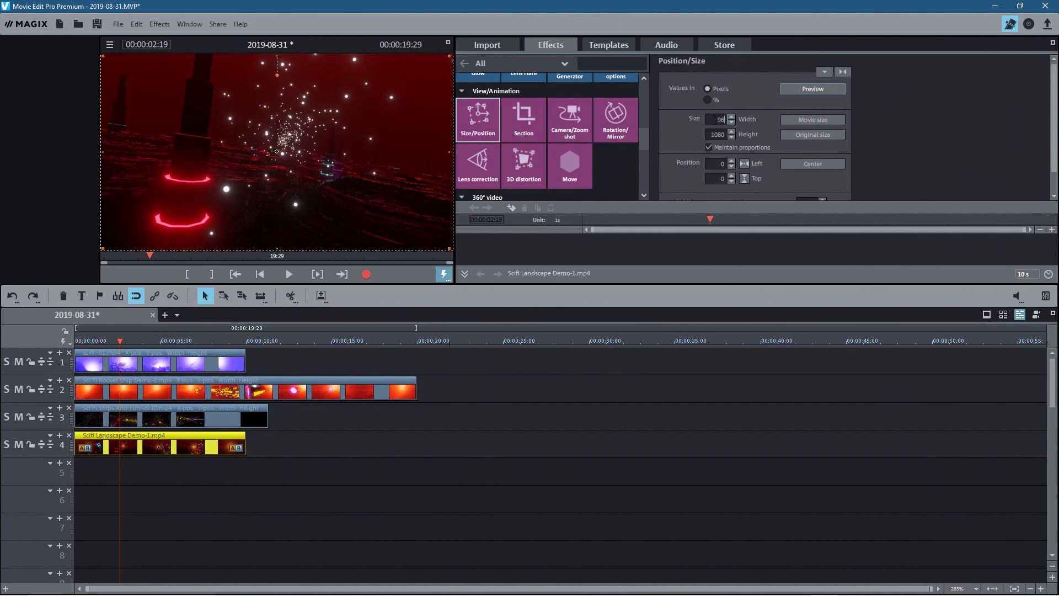
{"action": "type", "text": "0"}
{"action": "key", "text": "Return"}
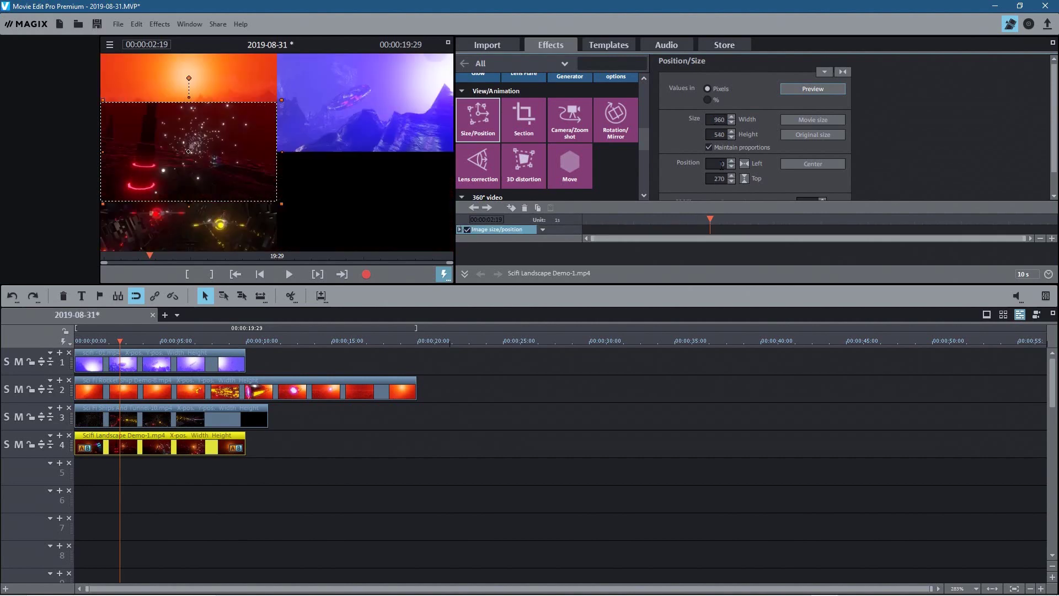
{"action": "double_click", "coordinate": [719, 179]}
{"action": "type", "text": "540"}
{"action": "key", "text": "Return"}
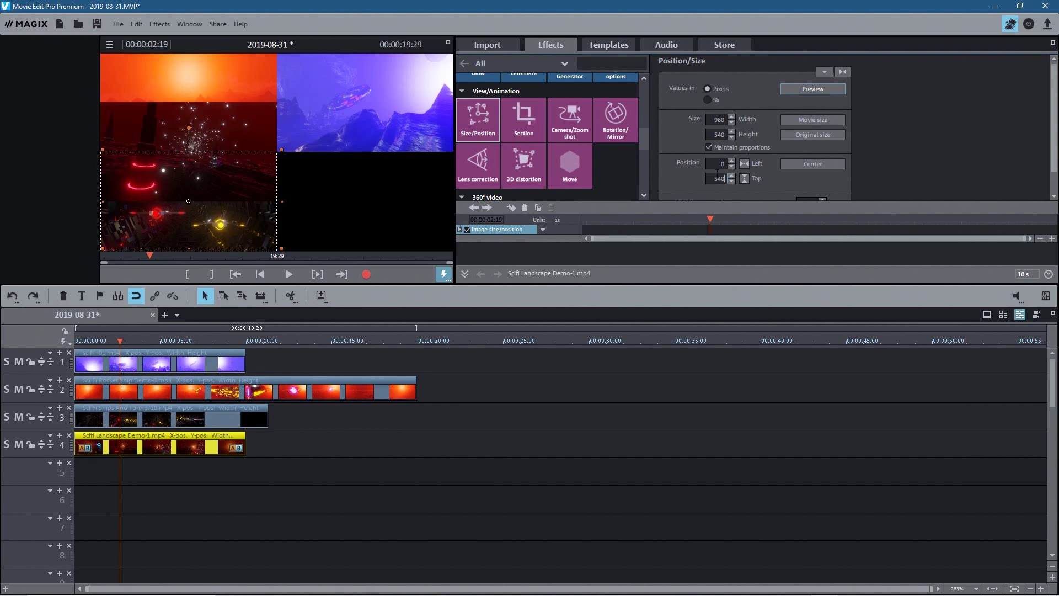
{"action": "double_click", "coordinate": [722, 163]}
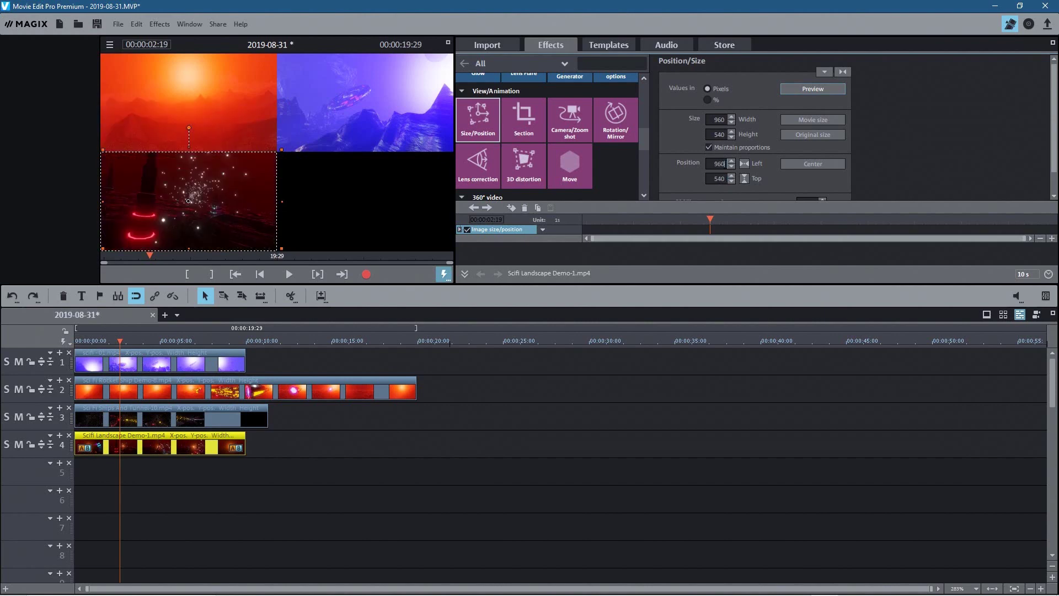
{"action": "key", "text": "Return"}
{"action": "left_click", "coordinate": [343, 454]}
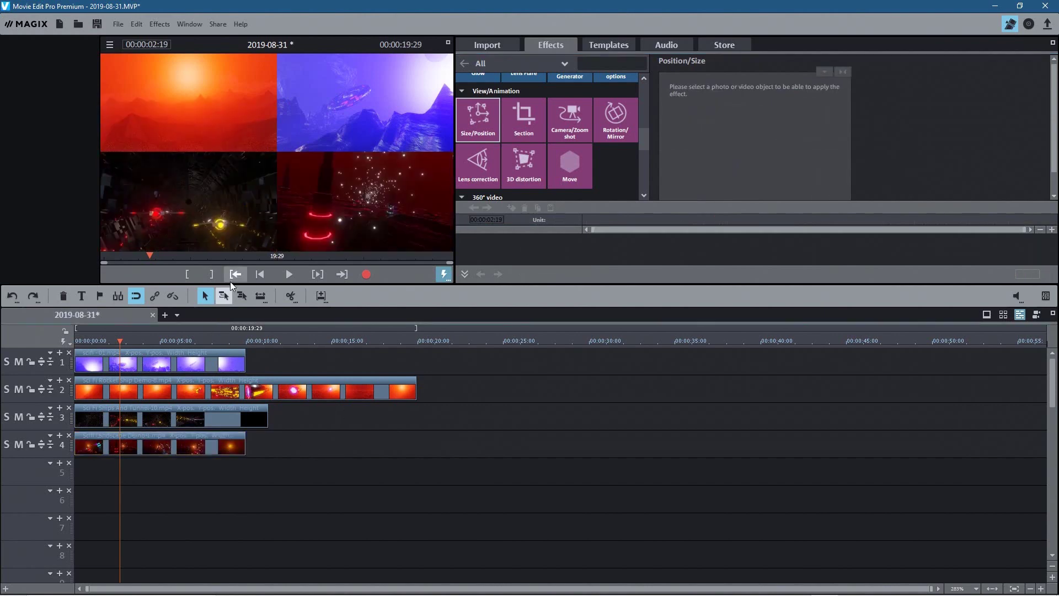
Step: Save the project and place a copy of the track 1 clip right after the original
{"action": "left_click", "coordinate": [260, 274]}
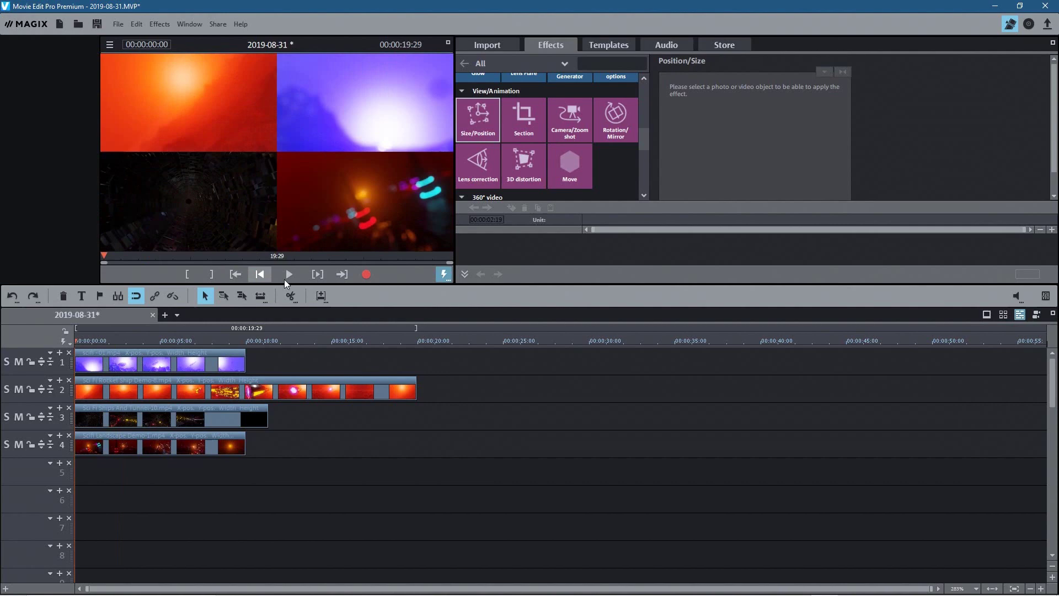
{"action": "left_click", "coordinate": [94, 25]}
{"action": "left_click", "coordinate": [203, 356]}
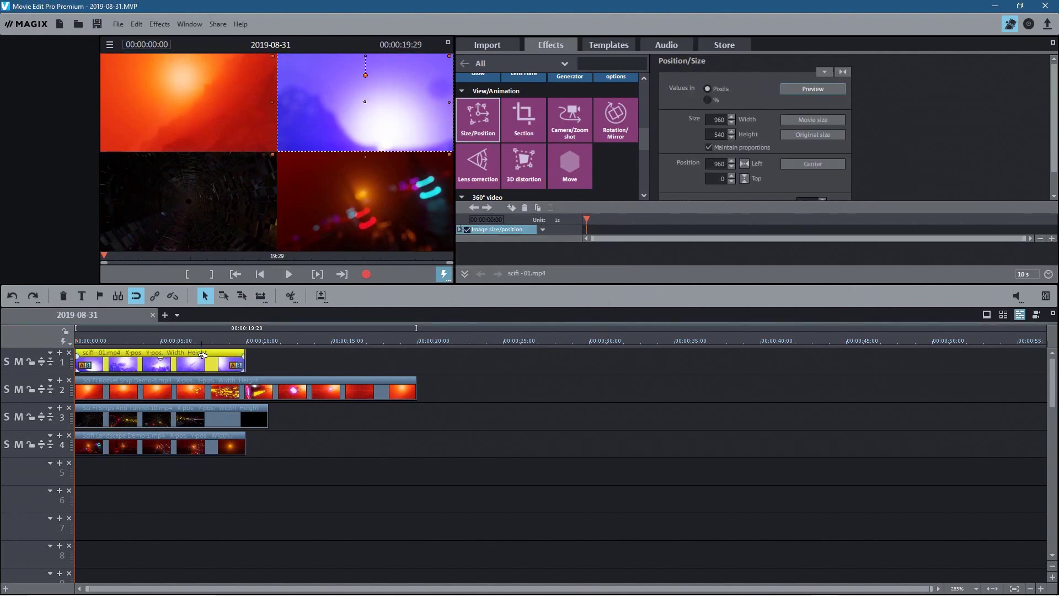
{"action": "left_click", "coordinate": [203, 356]}
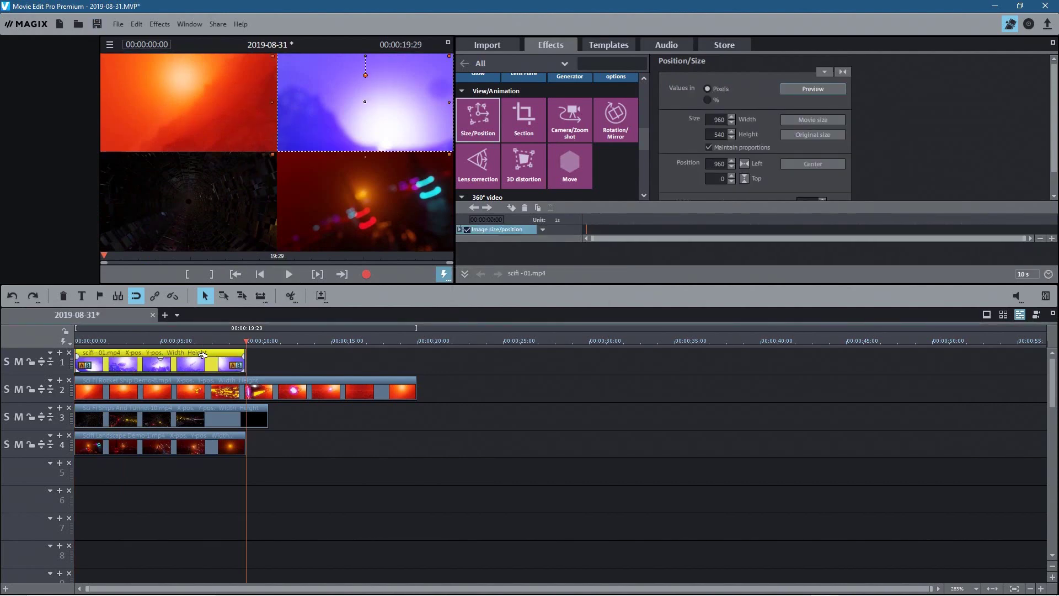
{"action": "left_click_drag", "start_coordinate": [195, 359], "coordinate": [365, 356]}
Step: Paste a copy of the tunnel clip on track 3 directly after the original
{"action": "left_click", "coordinate": [192, 414]}
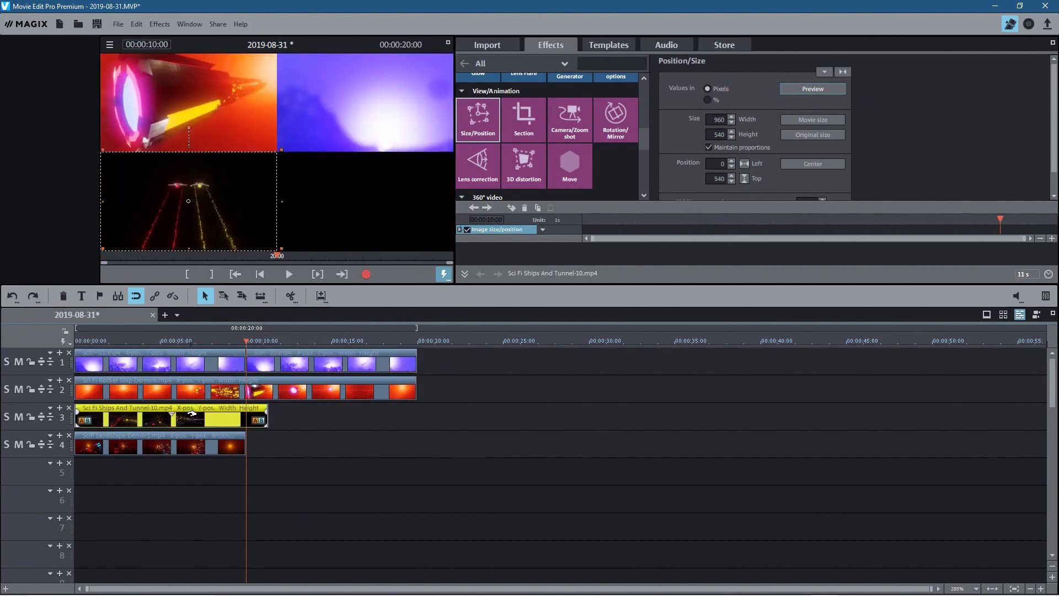
{"action": "left_click", "coordinate": [302, 419]}
{"action": "key", "text": "ctrl+v"}
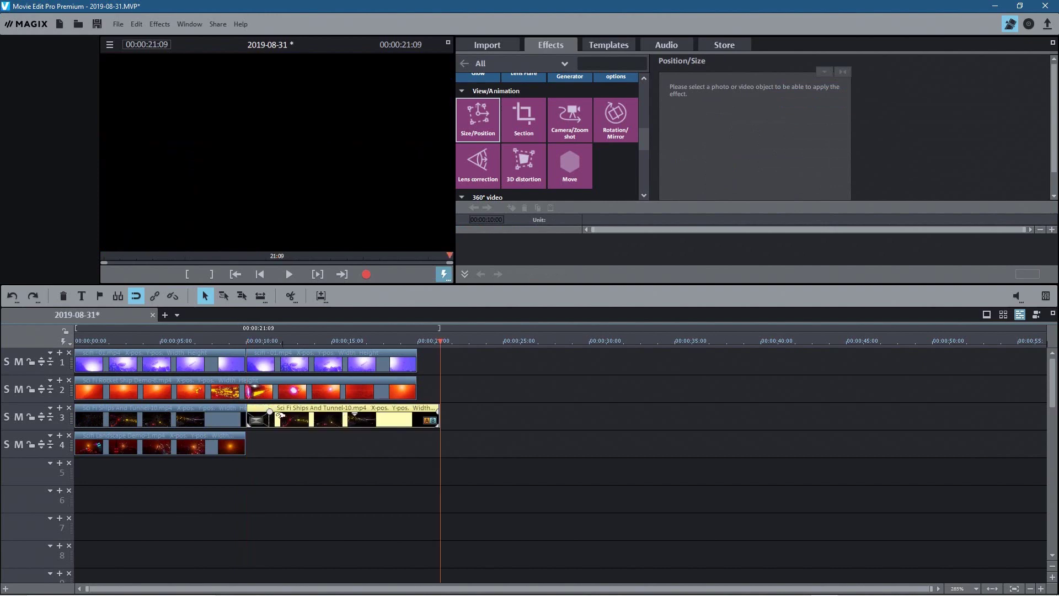
{"action": "left_click_drag", "start_coordinate": [297, 409], "coordinate": [319, 408]}
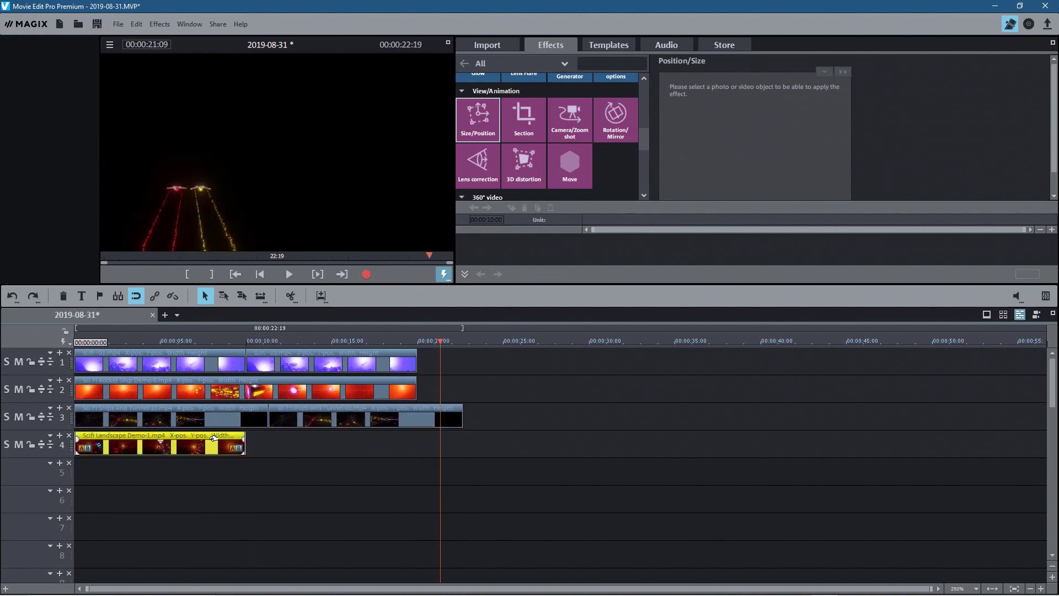
Step: Duplicate the track 4 landscape clip right after the original and check the repeated clips
{"action": "left_click", "coordinate": [214, 438]}
{"action": "key", "text": "ctrl+c"}
{"action": "left_click", "coordinate": [282, 442]}
{"action": "key", "text": "ctrl+v"}
{"action": "left_click_drag", "start_coordinate": [606, 441], "coordinate": [417, 418]}
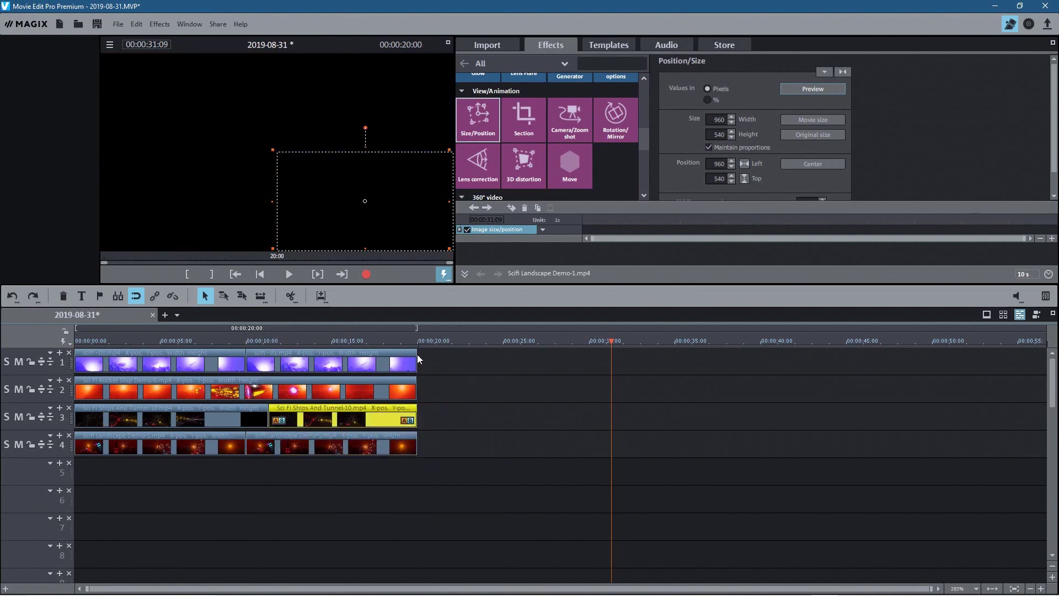
{"action": "left_click", "coordinate": [416, 359]}
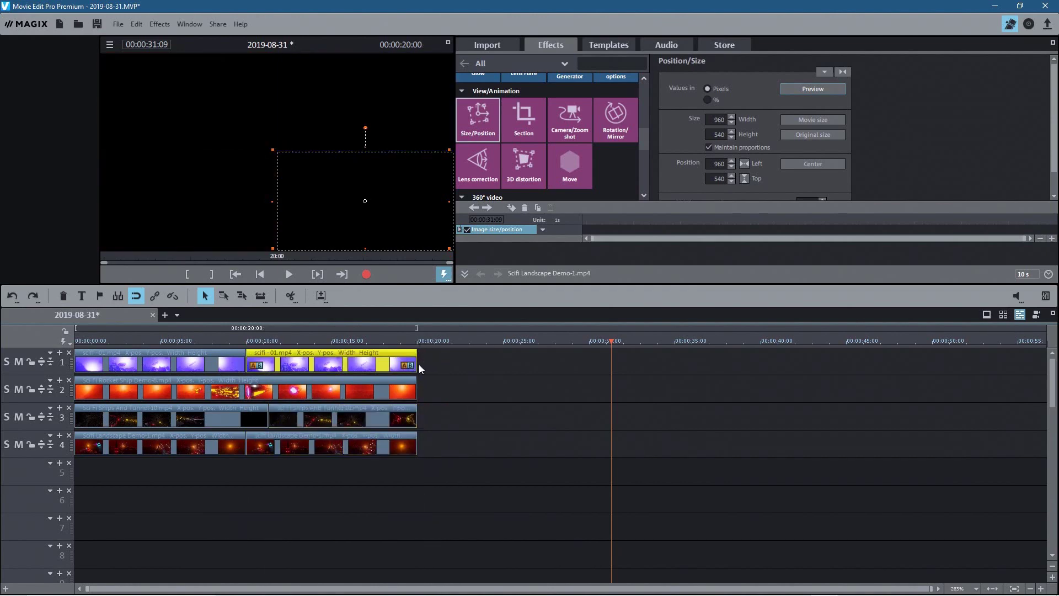
{"action": "left_click", "coordinate": [412, 443]}
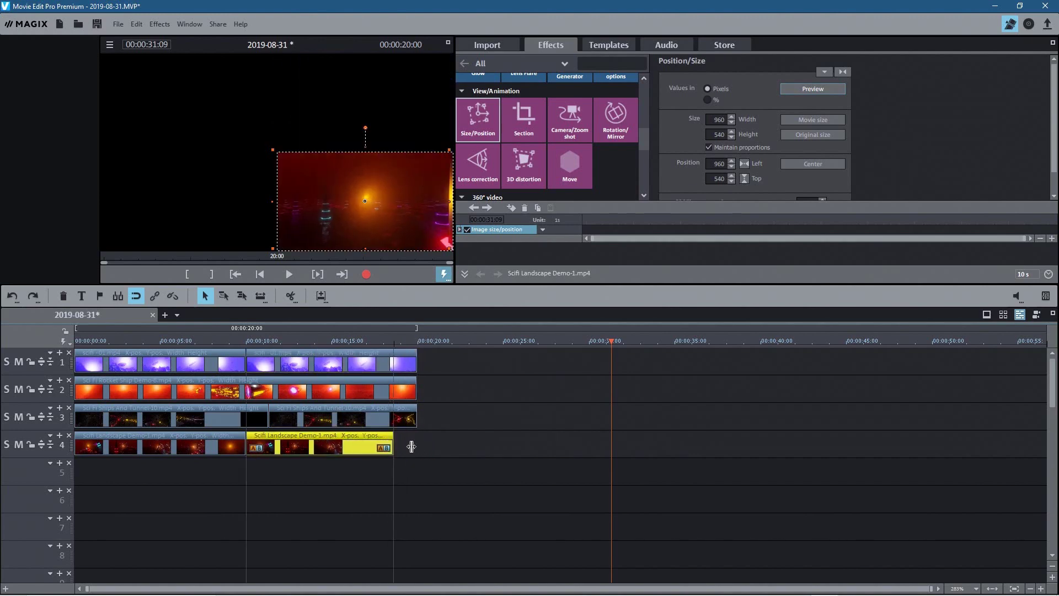
{"action": "left_click", "coordinate": [385, 486]}
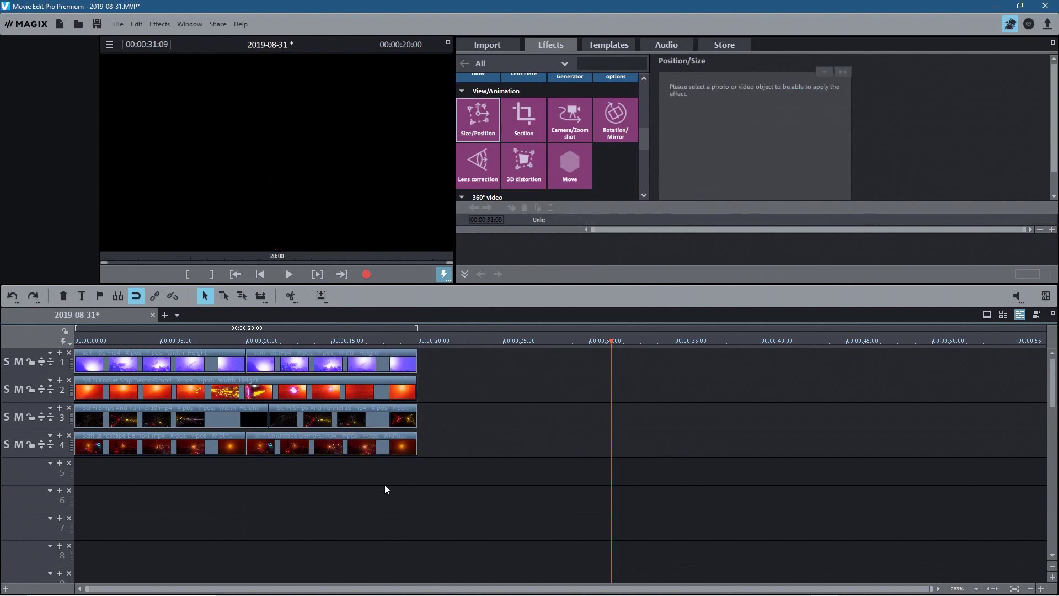
Step: Play the 2×2 split screen from the start, restart it once, then stop playback
{"action": "left_click", "coordinate": [235, 275]}
{"action": "left_click", "coordinate": [289, 274]}
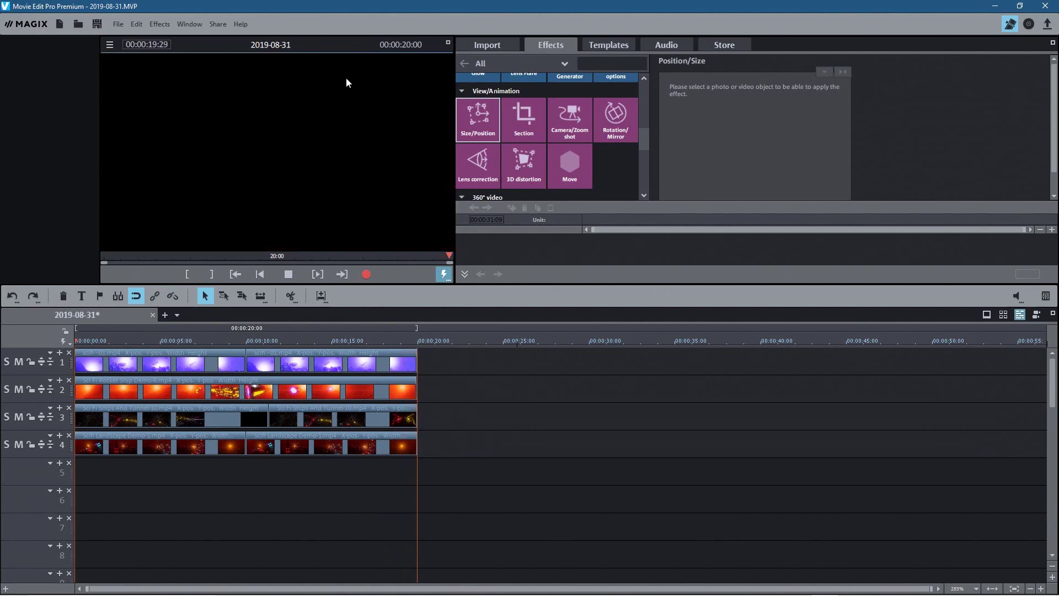
{"action": "left_click", "coordinate": [232, 274]}
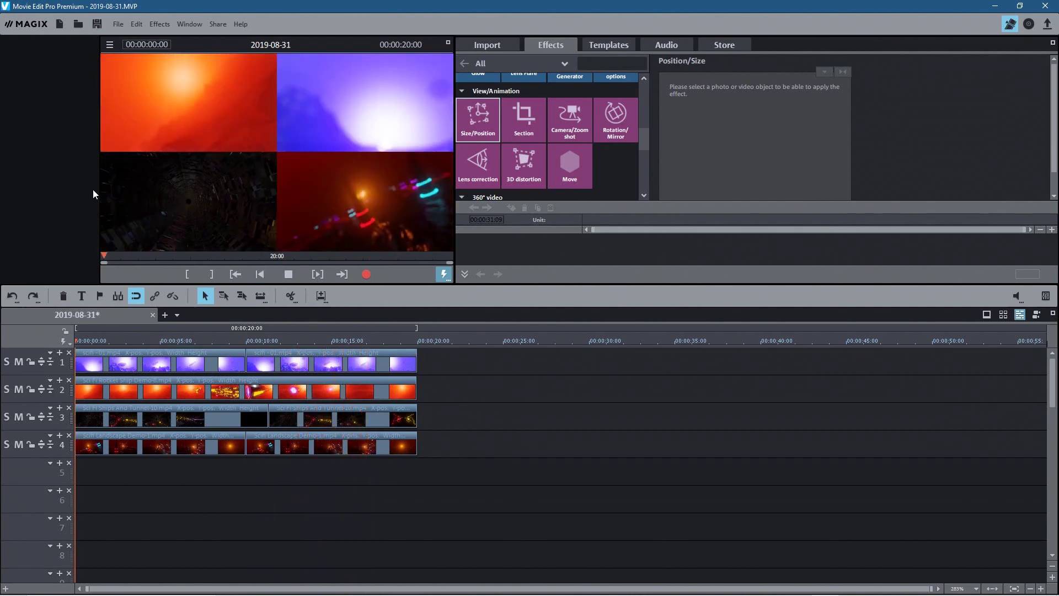
{"action": "key", "text": "space"}
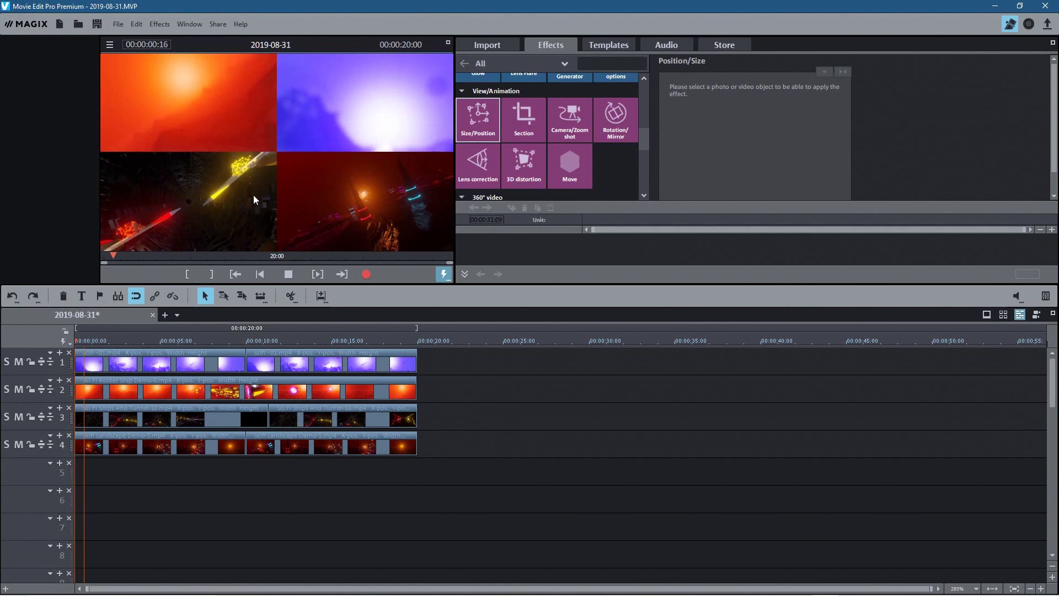
{"action": "left_click", "coordinate": [289, 276]}
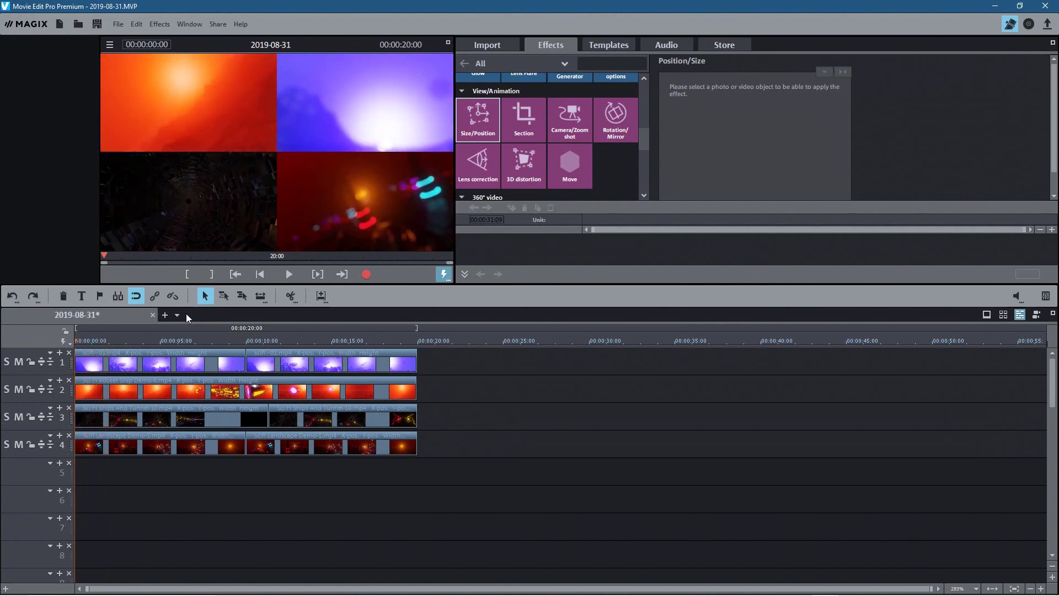
Step: Enlarge the first tunnel clip to 1251×704 and delete its repeat on track 3
{"action": "left_click", "coordinate": [264, 157]}
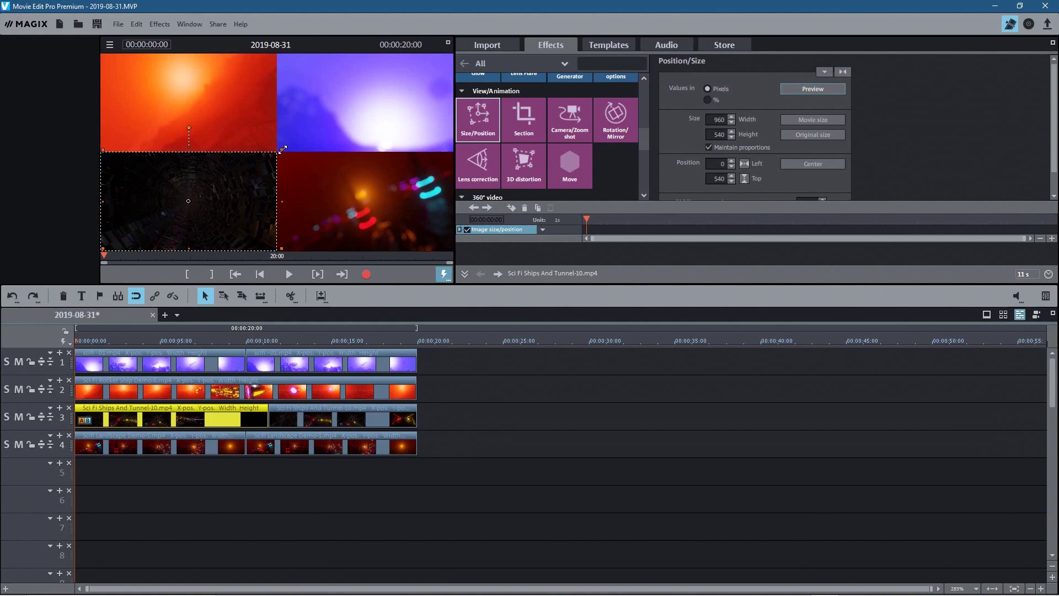
{"action": "left_click_drag", "start_coordinate": [282, 149], "coordinate": [335, 113]}
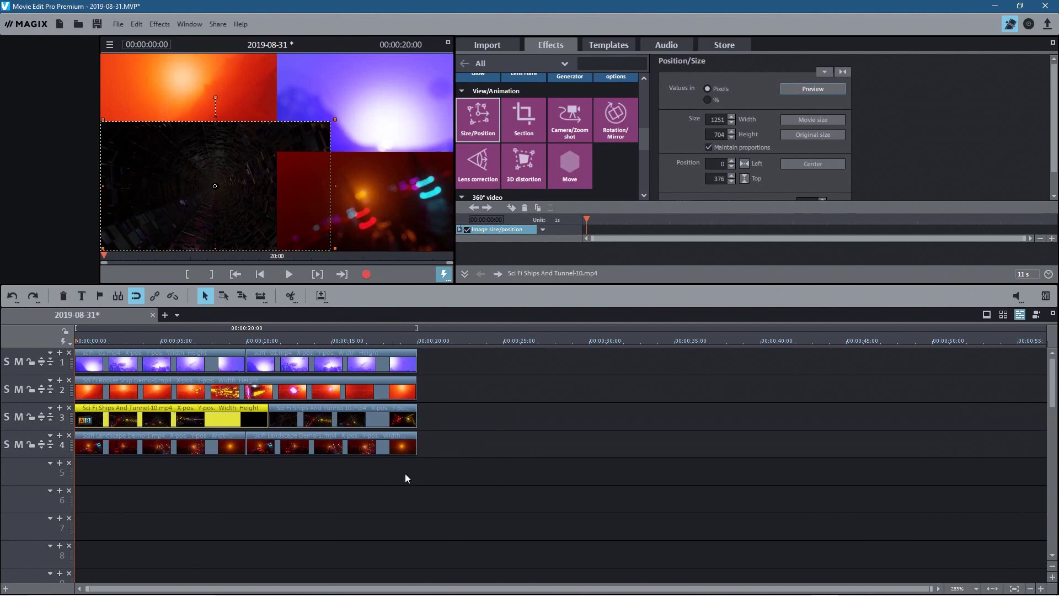
{"action": "left_click_drag", "start_coordinate": [469, 491], "coordinate": [367, 356]}
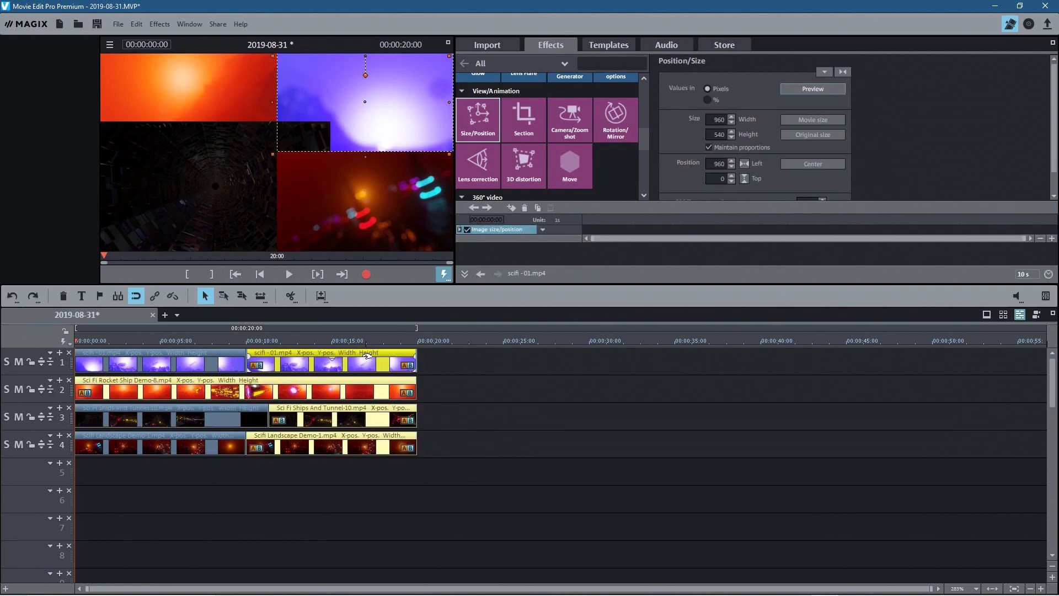
{"action": "left_click", "coordinate": [358, 418]}
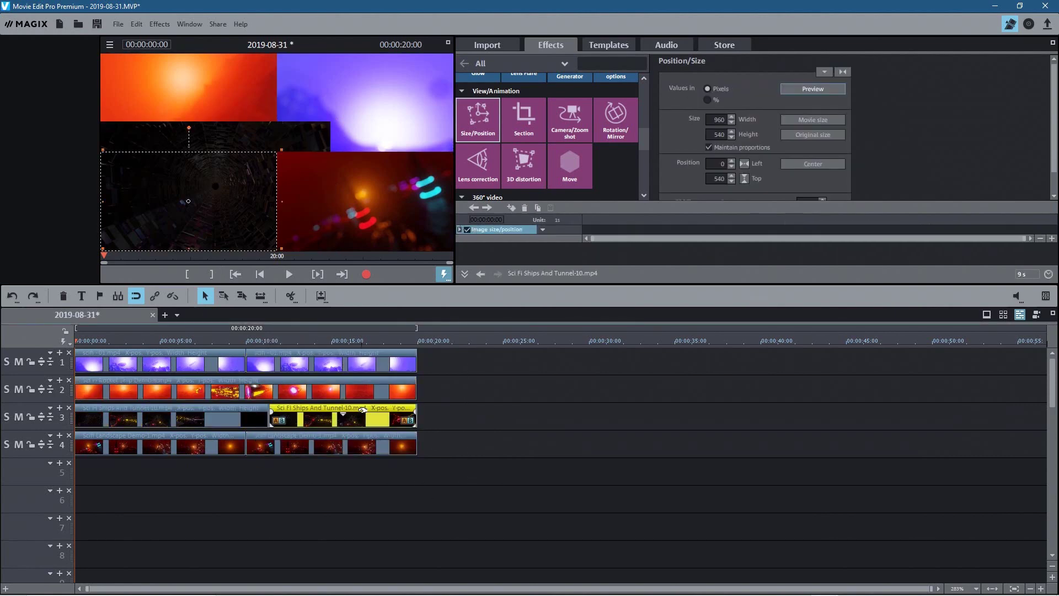
{"action": "key", "text": "space"}
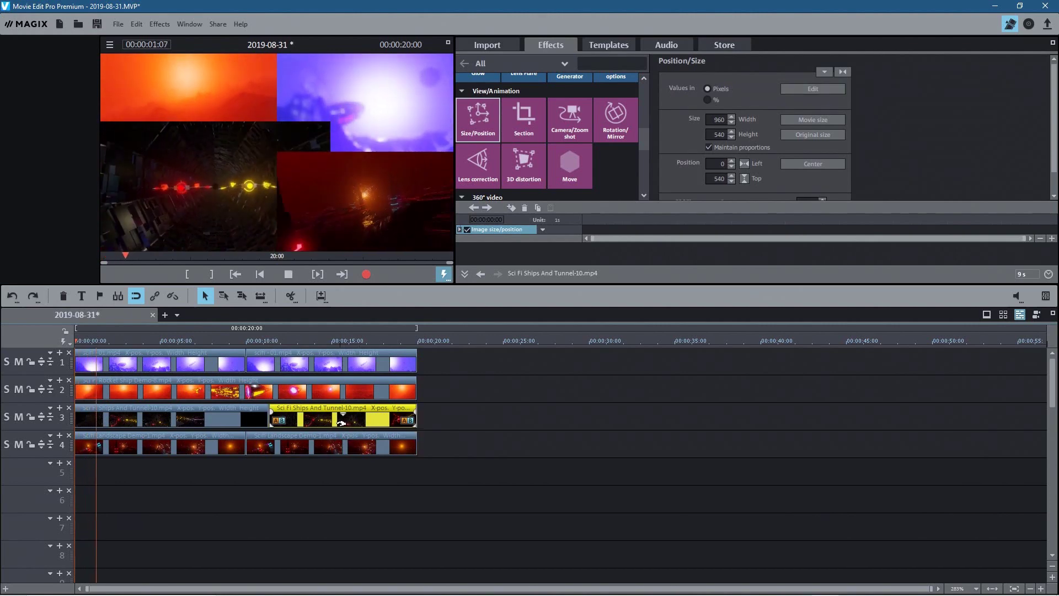
{"action": "key", "text": "Delete"}
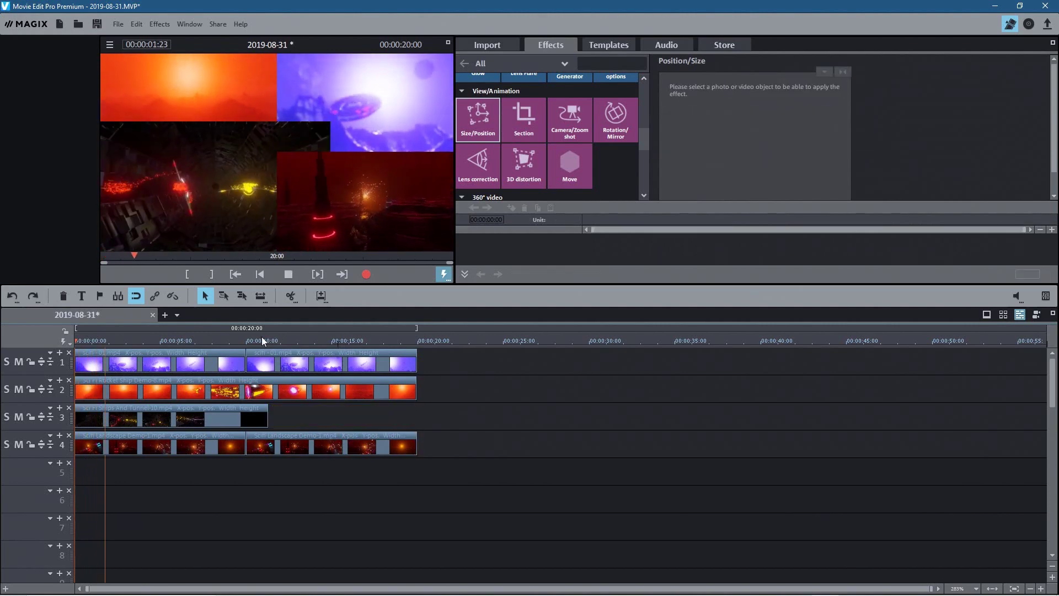
Step: Delete the second clips on tracks 4 and 1, stopping playback
{"action": "left_click", "coordinate": [300, 439]}
{"action": "key", "text": "Delete"}
{"action": "key", "text": "space"}
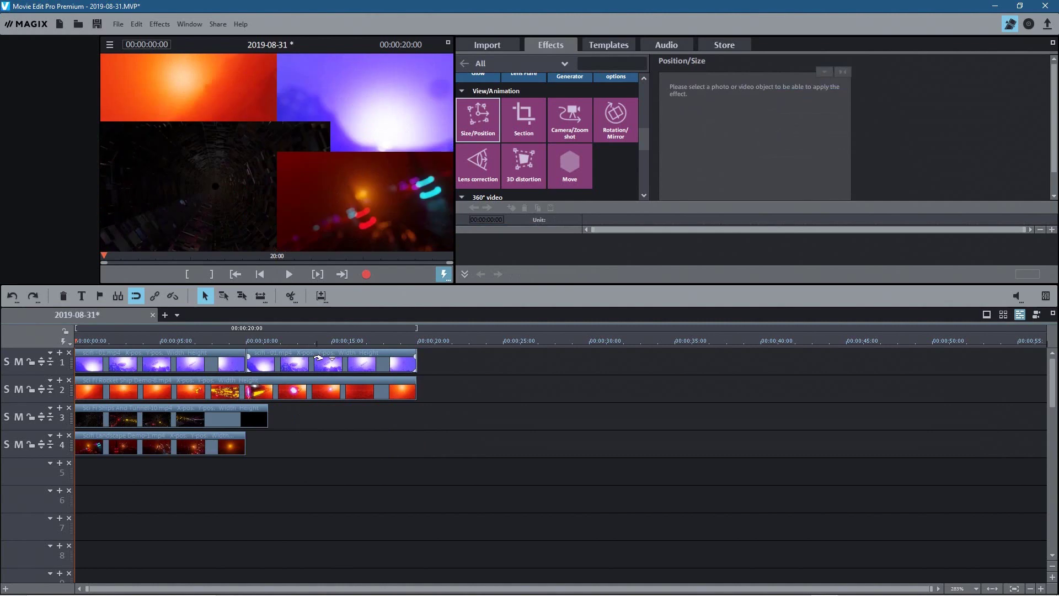
{"action": "left_click", "coordinate": [318, 365]}
{"action": "key", "text": "Delete"}
Step: Move the tunnel clip down to track 5, then undo to restore the earlier arrangement
{"action": "left_click", "coordinate": [190, 419]}
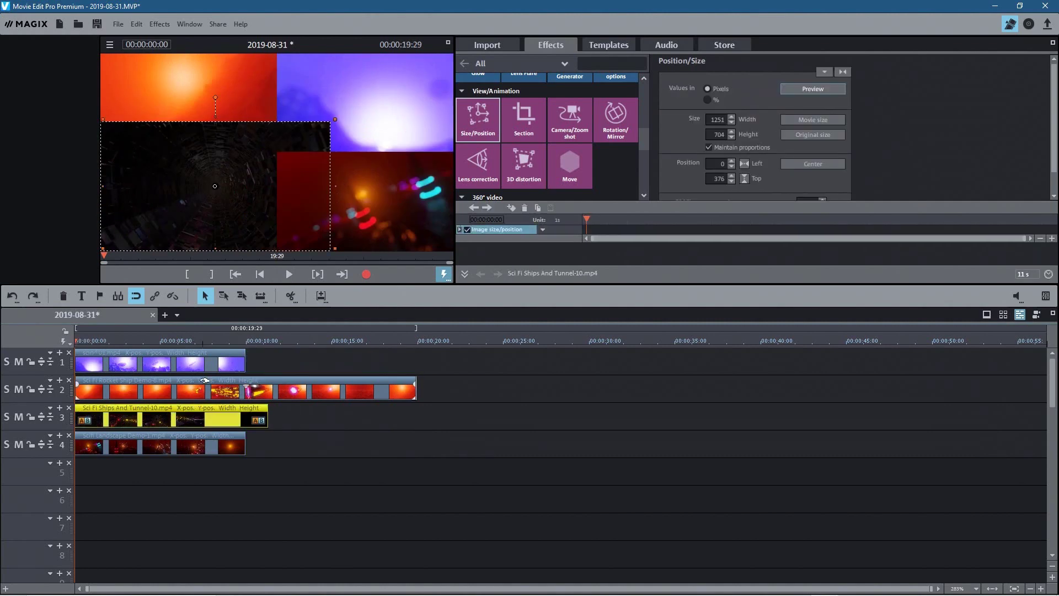
{"action": "left_click", "coordinate": [176, 446]}
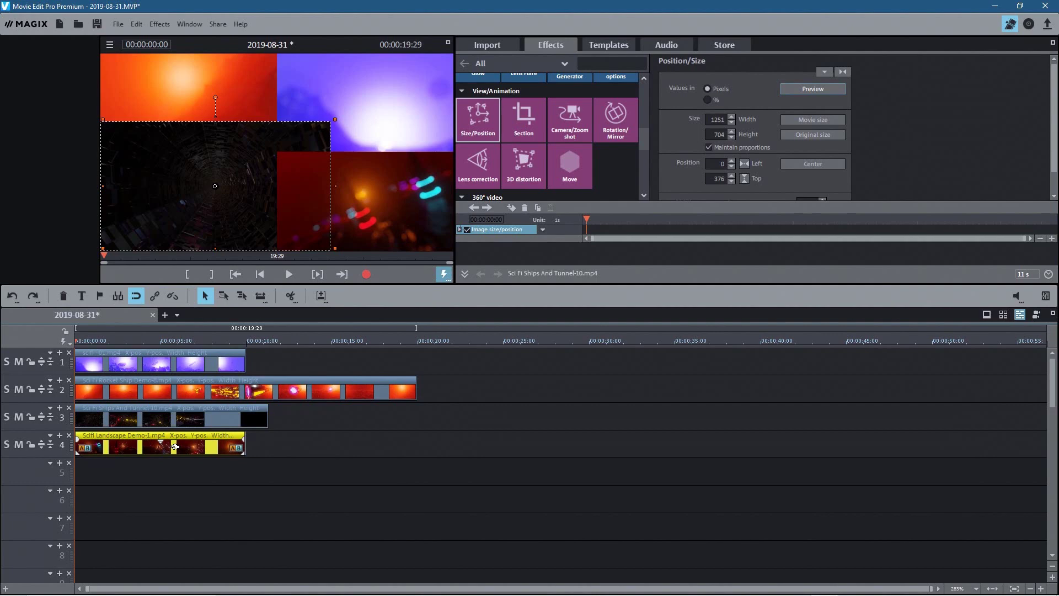
{"action": "left_click", "coordinate": [186, 410]}
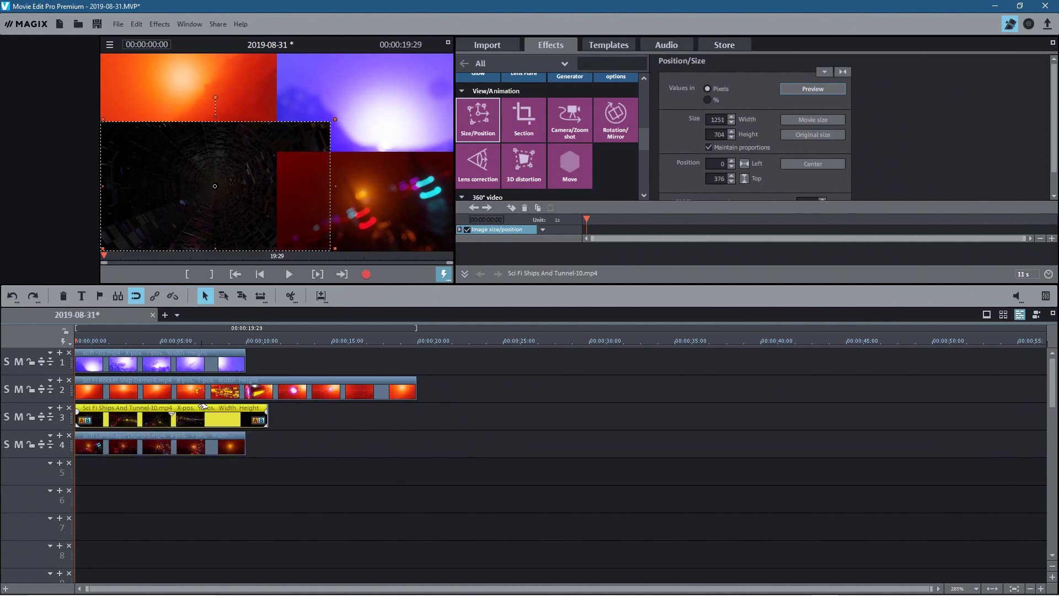
{"action": "left_click_drag", "start_coordinate": [203, 406], "coordinate": [196, 462]}
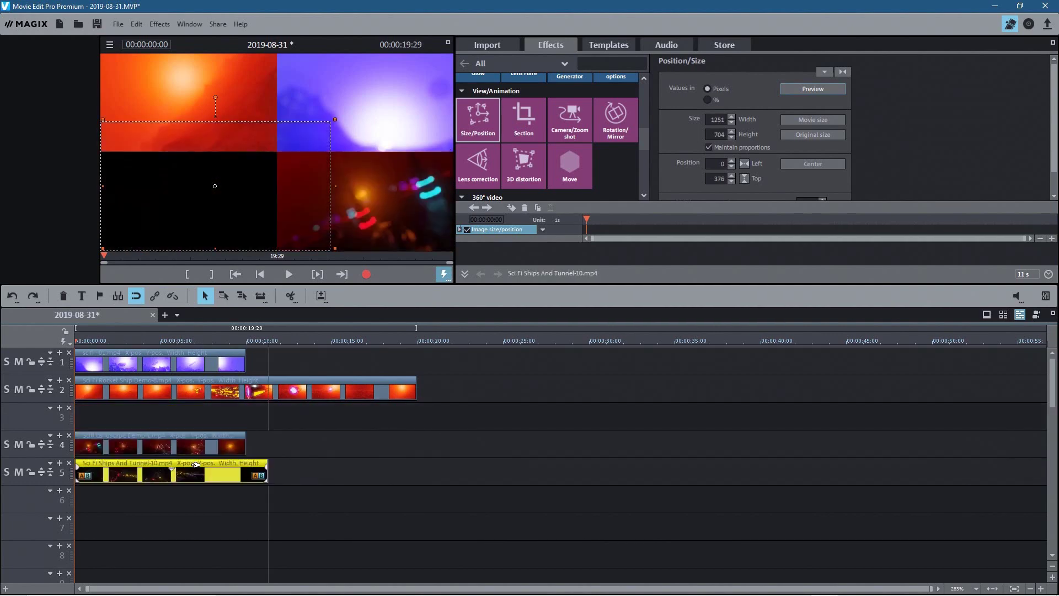
{"action": "left_click", "coordinate": [559, 464]}
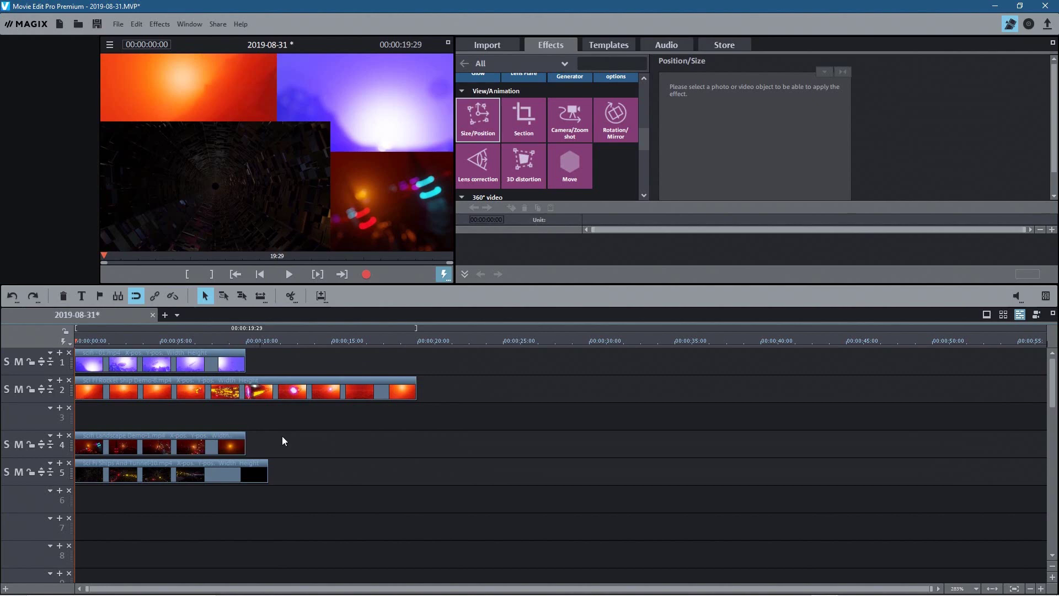
{"action": "key", "text": "ctrl+z"}
{"action": "key", "text": "ctrl+z"}
{"action": "key", "text": "ctrl+z"}
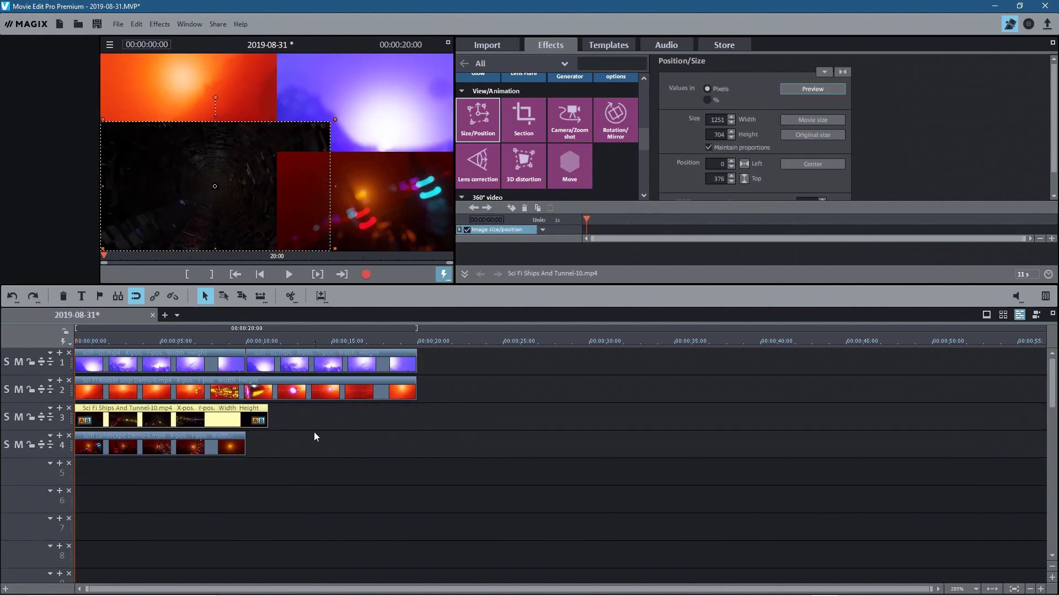
Step: Undo again to restore the second tunnel clip, then select the bottom-right landscape panel
{"action": "key", "text": "ctrl+z"}
{"action": "key", "text": "ctrl+z"}
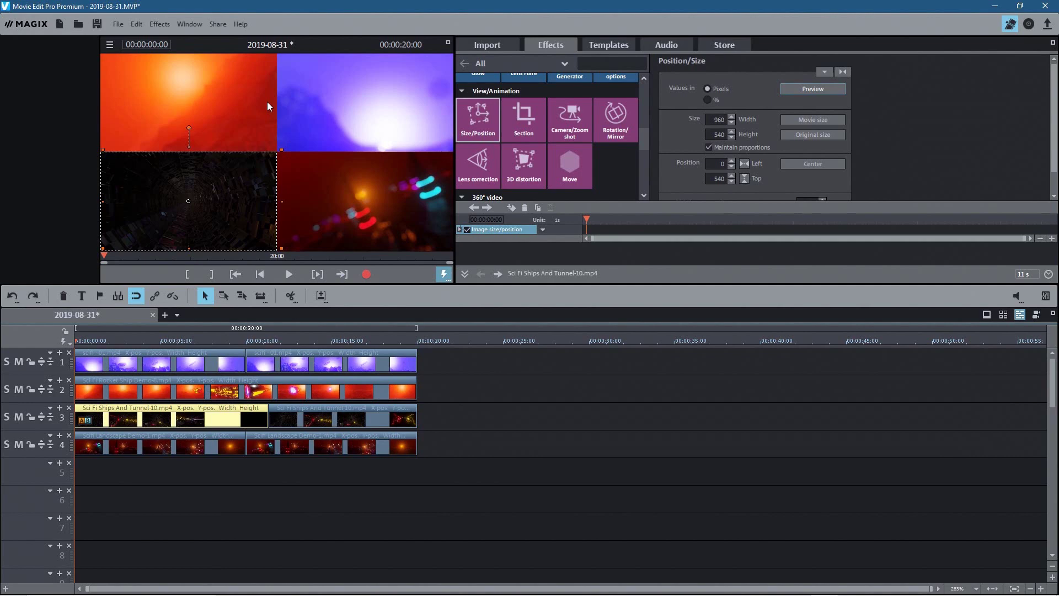
{"action": "left_click", "coordinate": [324, 187]}
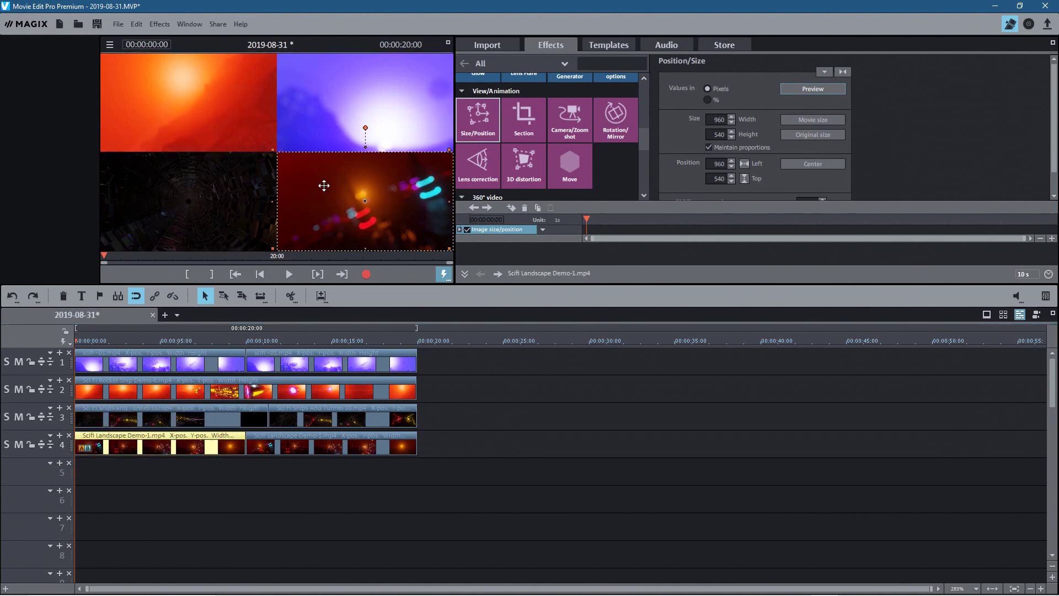
Step: Delete the second landscape clip, move the remaining one to about 31 seconds, and select the tunnel clip
{"action": "left_click", "coordinate": [304, 450]}
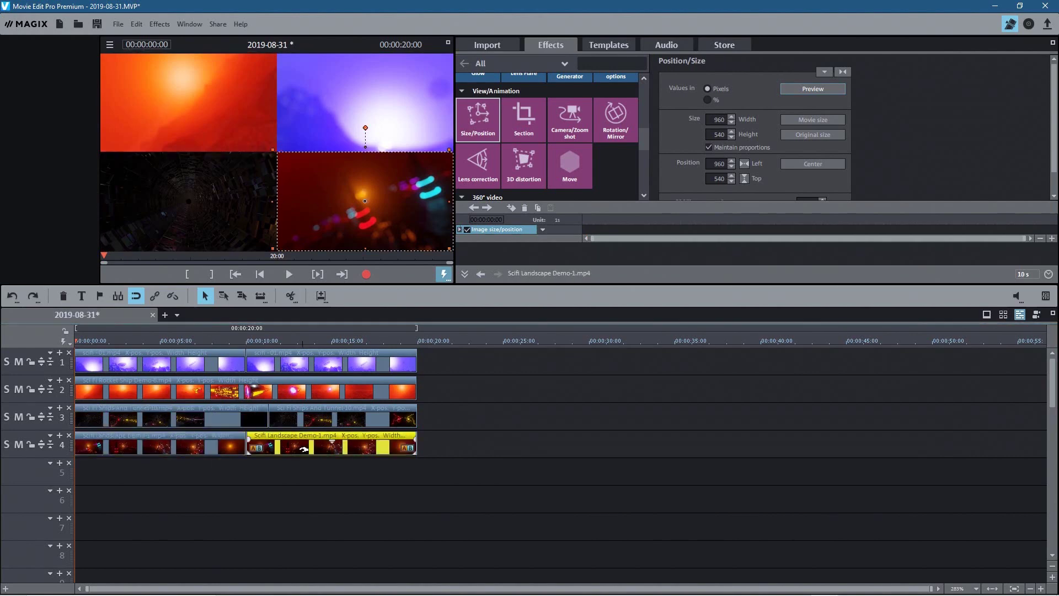
{"action": "key", "text": "Delete"}
{"action": "left_click_drag", "start_coordinate": [176, 437], "coordinate": [719, 432]}
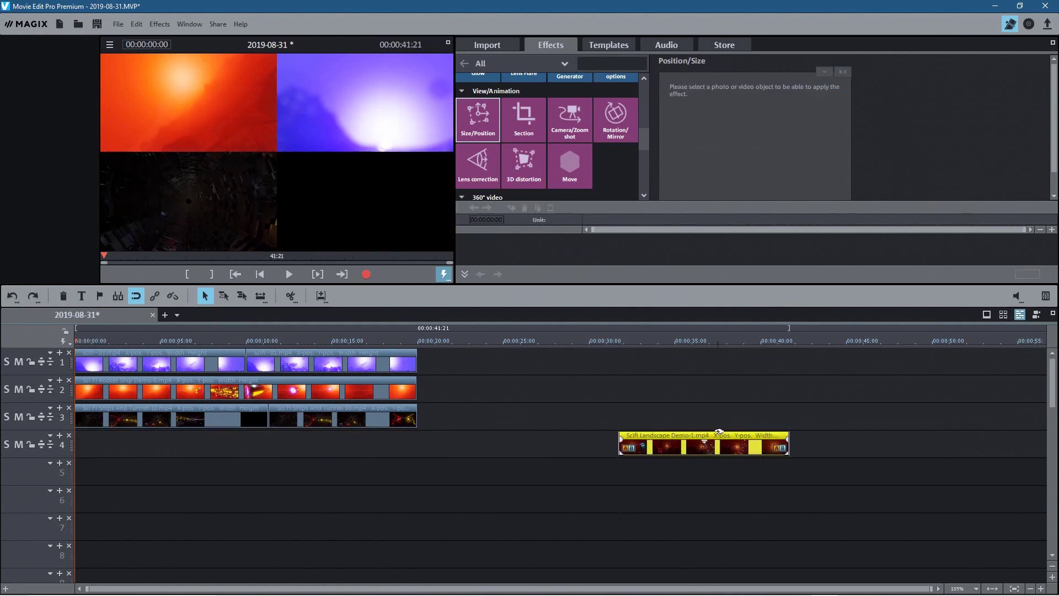
{"action": "left_click", "coordinate": [185, 421]}
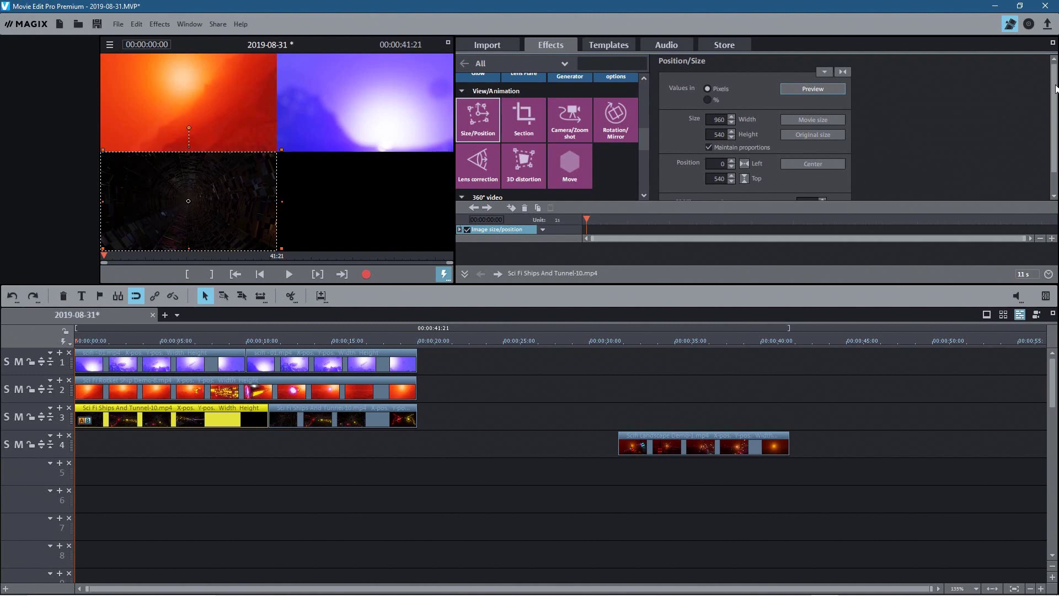
{"action": "left_click_drag", "start_coordinate": [1056, 88], "coordinate": [1048, 131]}
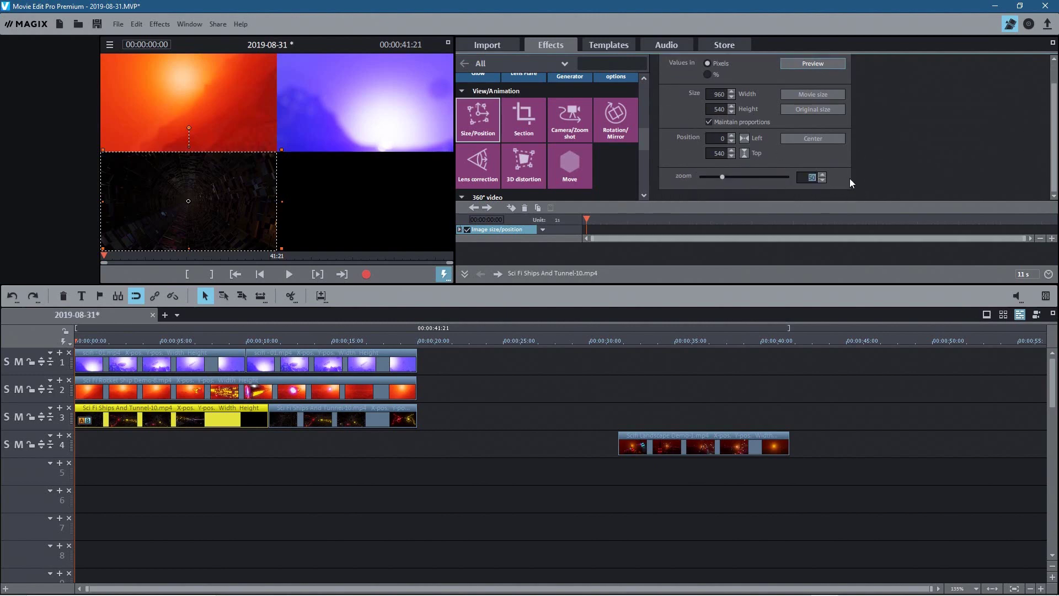
Step: Set the tunnel clip to zoom 100 at left 0, top 215, making it 1920×1080
{"action": "type", "text": "100"}
{"action": "key", "text": "Return"}
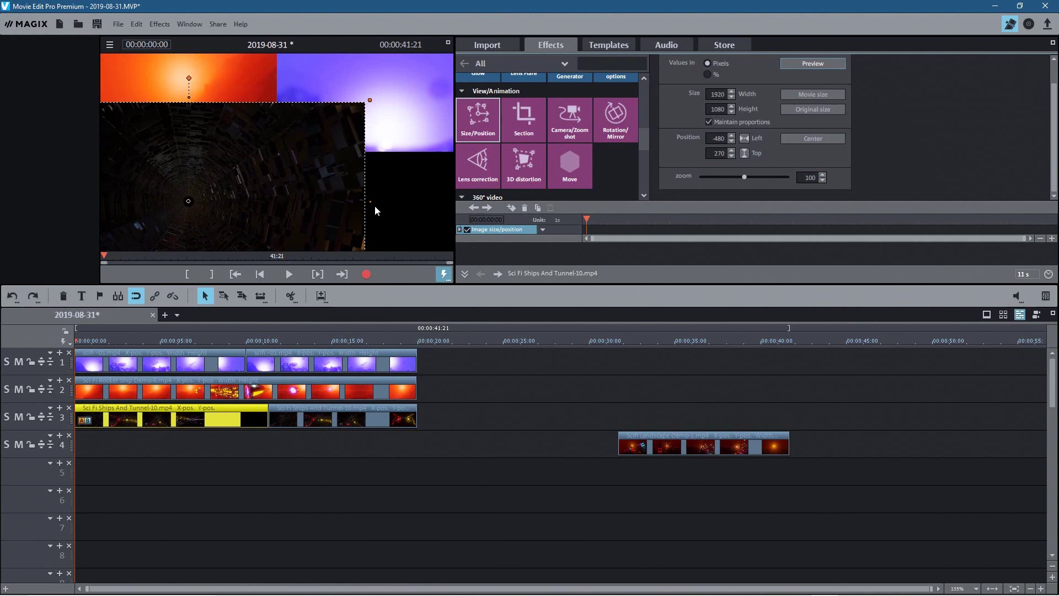
{"action": "left_click_drag", "start_coordinate": [303, 177], "coordinate": [393, 178]}
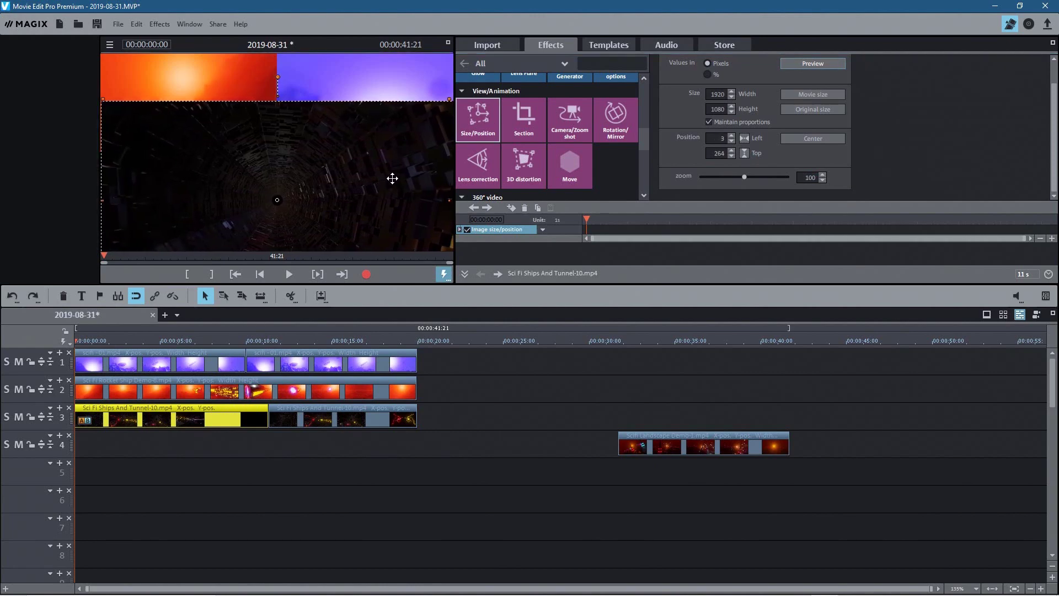
{"action": "left_click", "coordinate": [722, 138]}
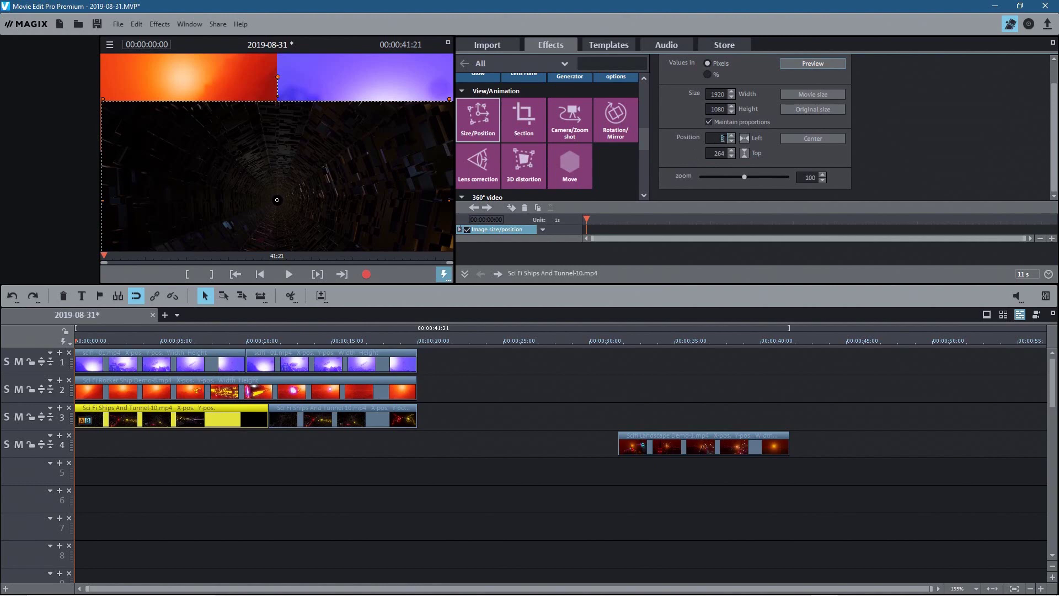
{"action": "type", "text": "0"}
{"action": "key", "text": "Return"}
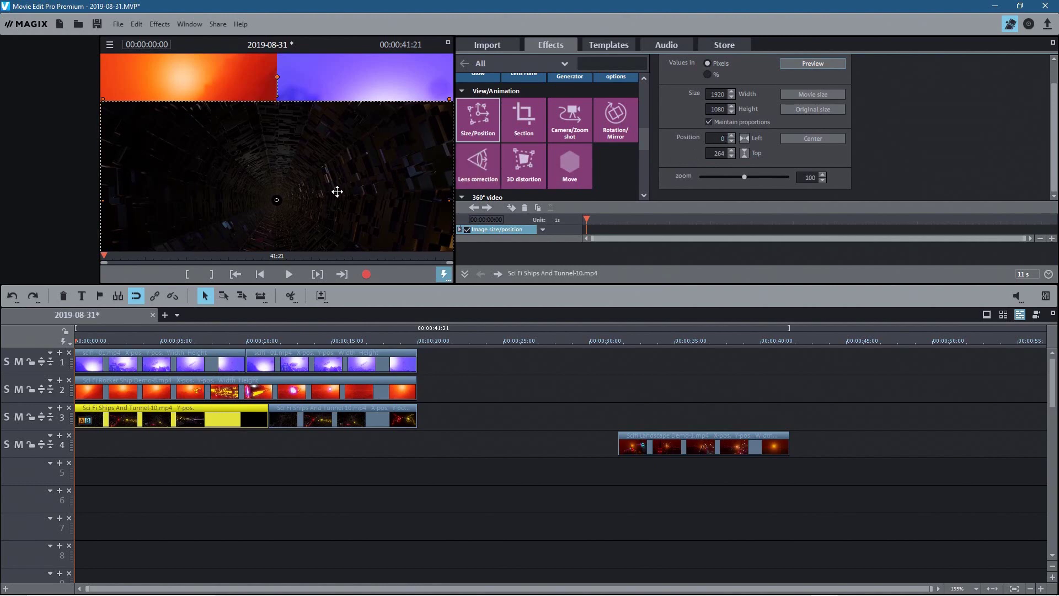
{"action": "left_click_drag", "start_coordinate": [330, 185], "coordinate": [331, 174]}
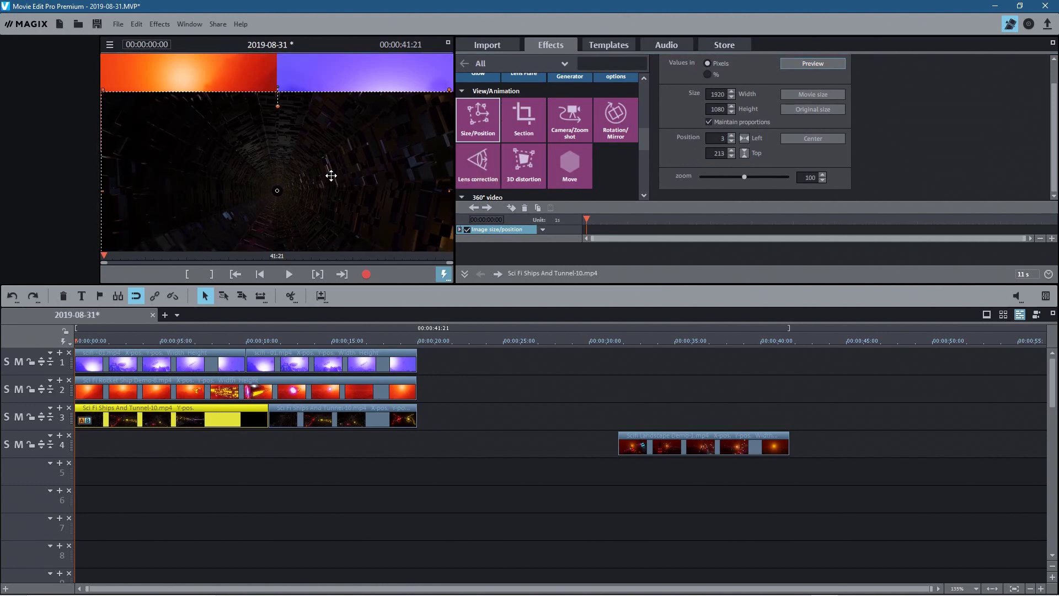
{"action": "double_click", "coordinate": [713, 138]}
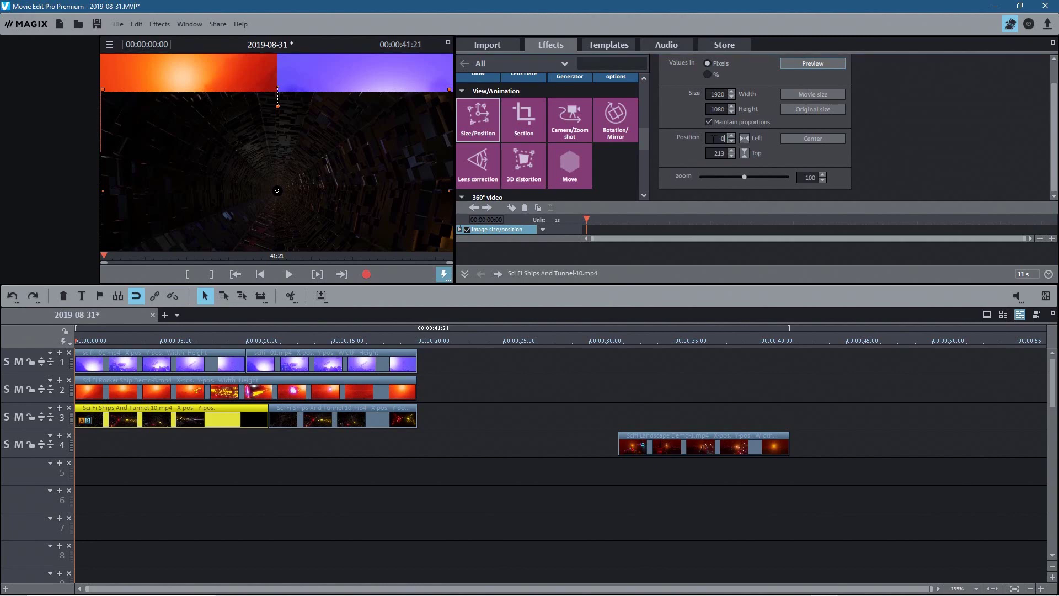
{"action": "type", "text": "0"}
{"action": "key", "text": "Return"}
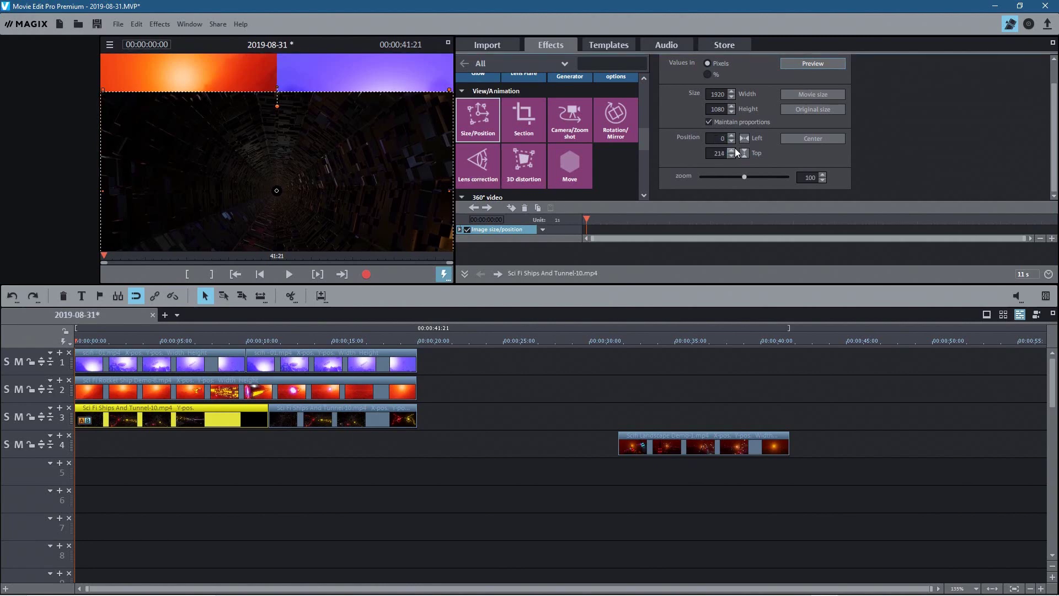
{"action": "left_click", "coordinate": [735, 148]}
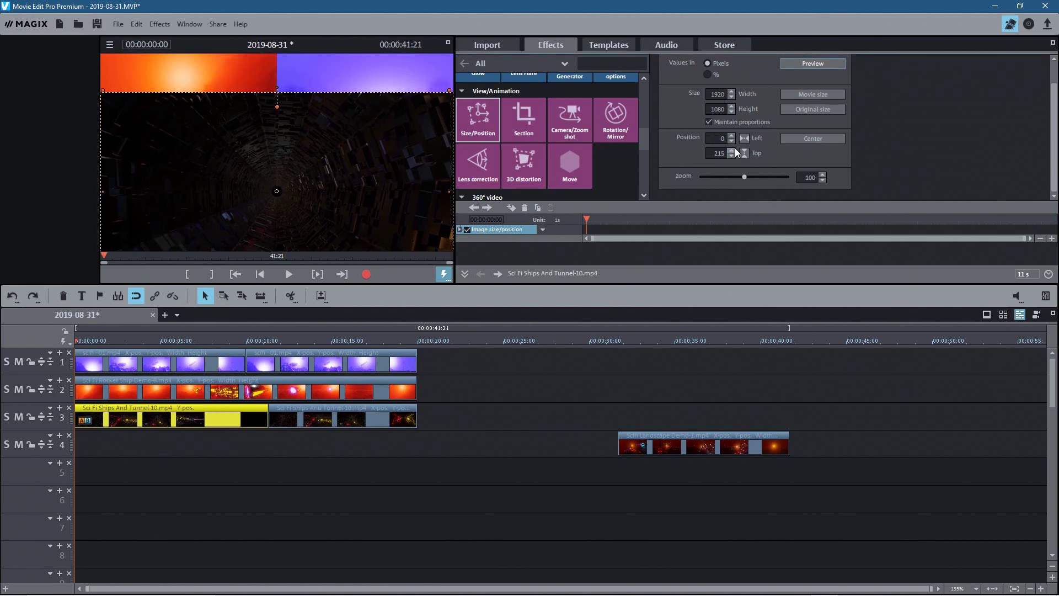
Step: Move the rocket ship and scifi-01 clips down to tracks 4 and 5
{"action": "left_click", "coordinate": [285, 392]}
{"action": "left_click", "coordinate": [215, 365], "text": "ctrl"}
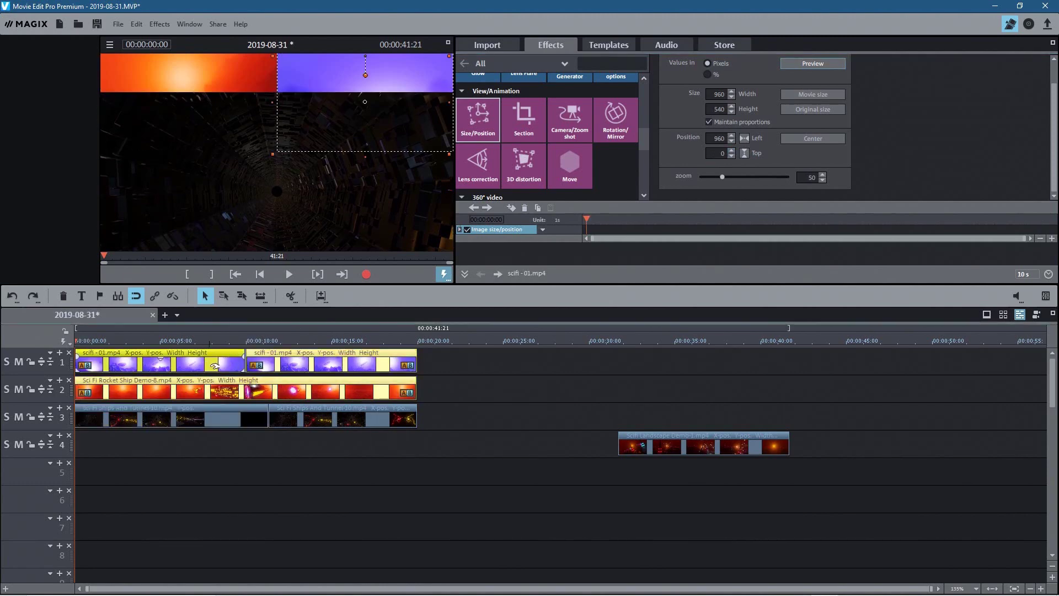
{"action": "left_click_drag", "start_coordinate": [219, 362], "coordinate": [205, 437]}
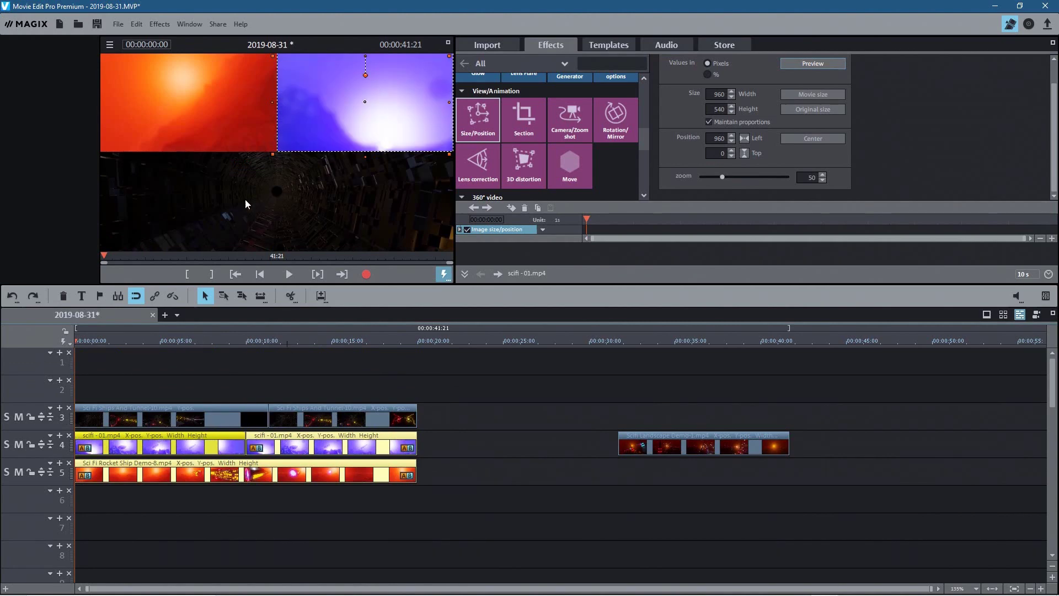
Step: Preview the layout, then delete the late Scifi Landscape clip so the project ends at 20:00
{"action": "left_click", "coordinate": [288, 274]}
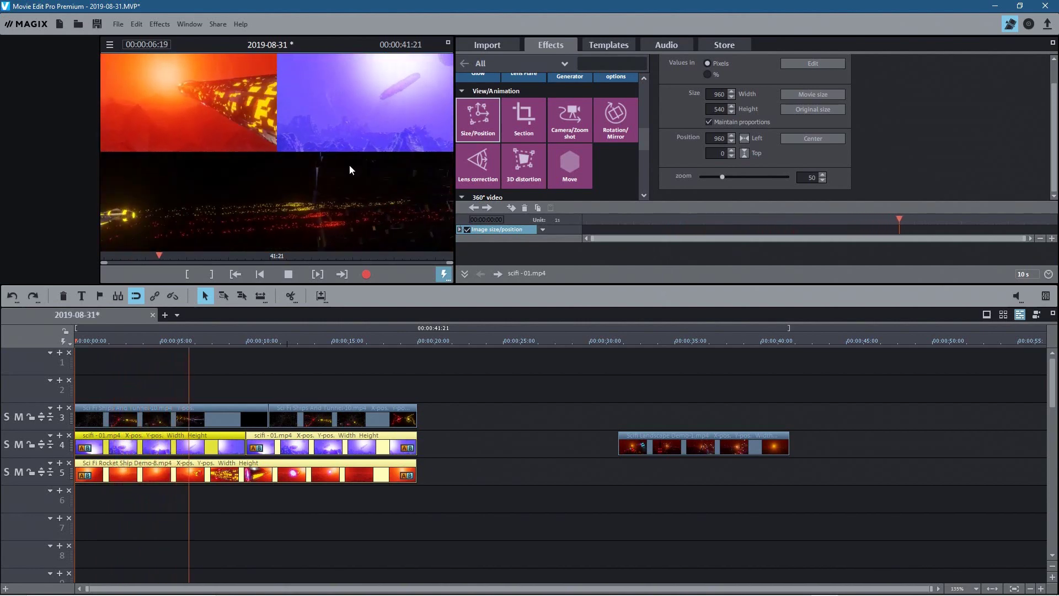
{"action": "left_click", "coordinate": [288, 274]}
{"action": "left_click", "coordinate": [647, 436]}
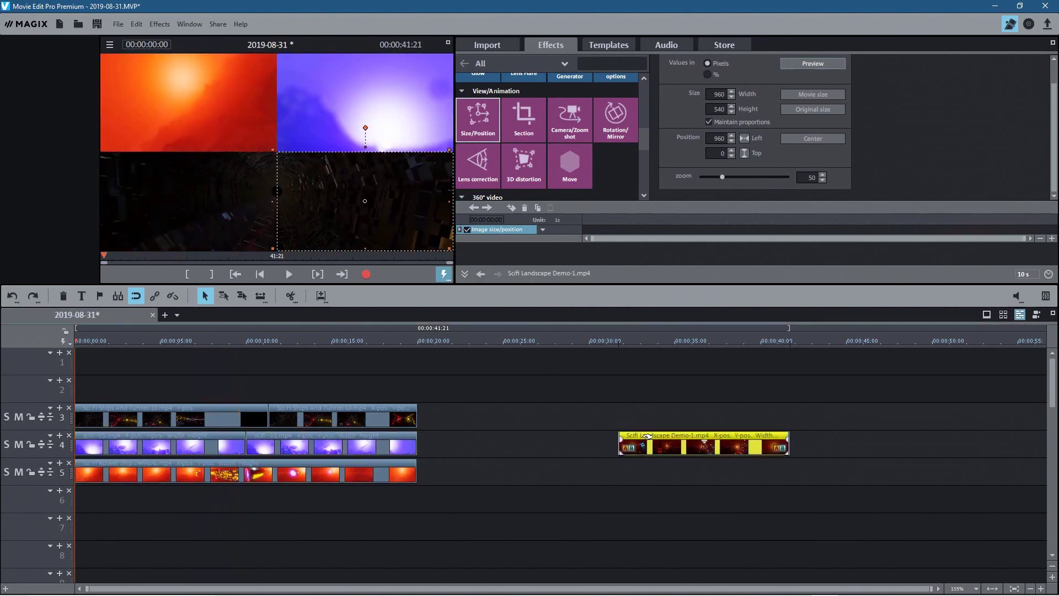
{"action": "key", "text": "Delete"}
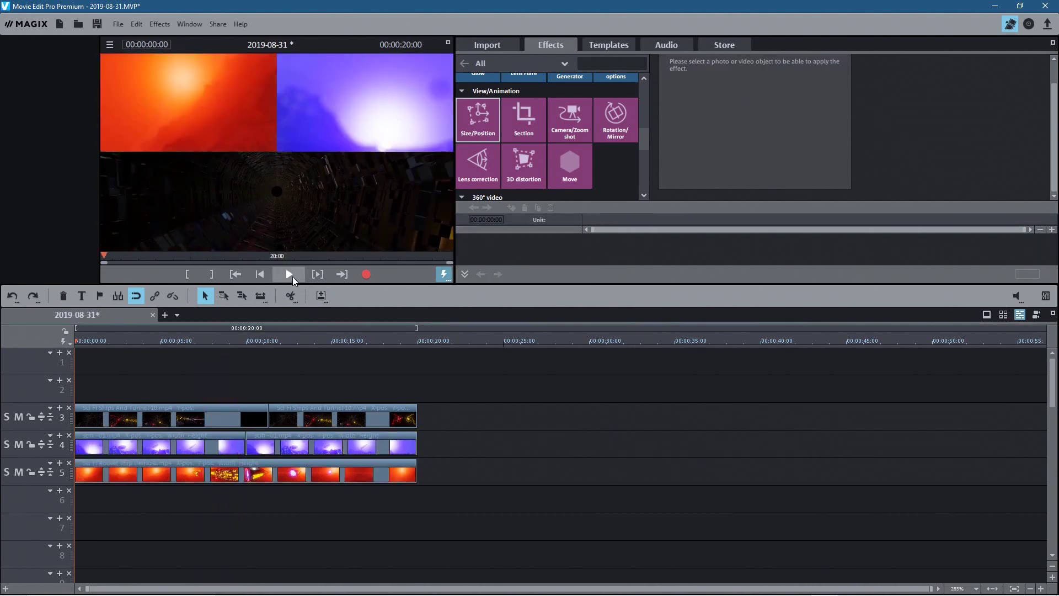
Step: Delete the second tunnel clip and shift the remaining tunnel image lower in the frame
{"action": "left_click", "coordinate": [203, 415]}
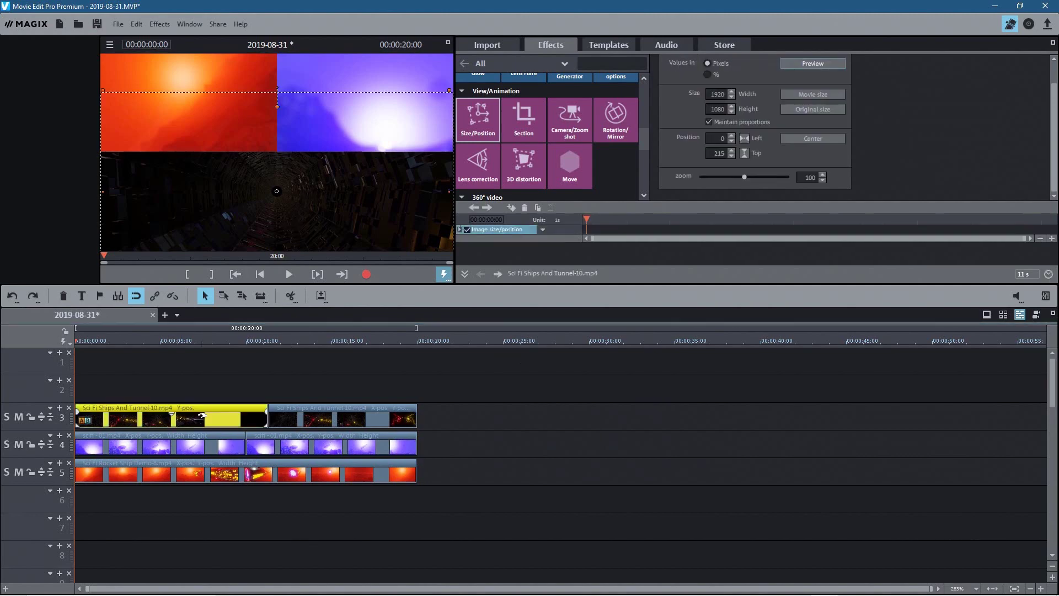
{"action": "left_click", "coordinate": [305, 415]}
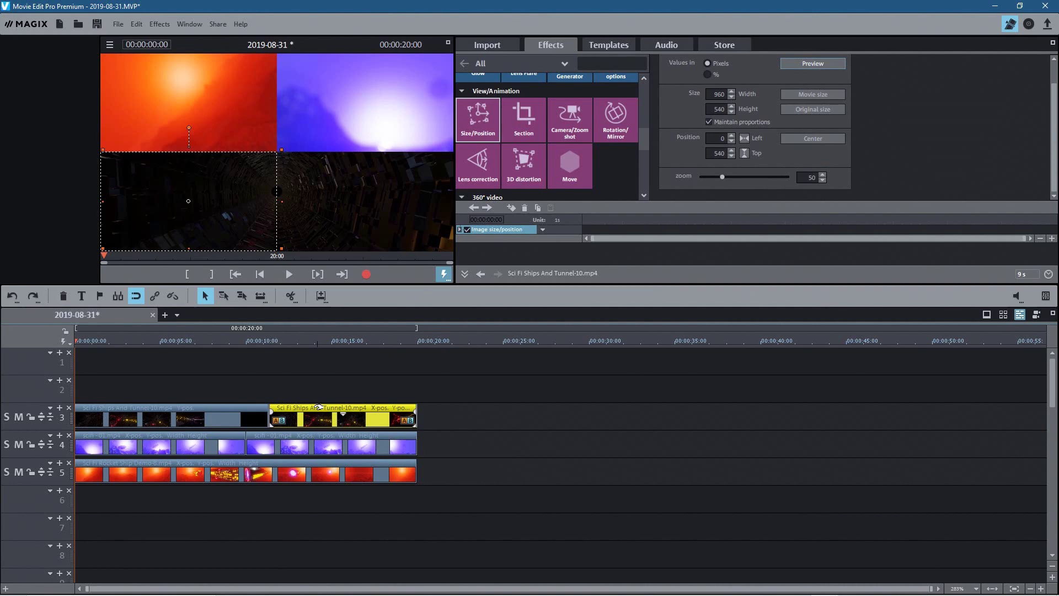
{"action": "key", "text": "Delete"}
{"action": "left_click", "coordinate": [210, 412]}
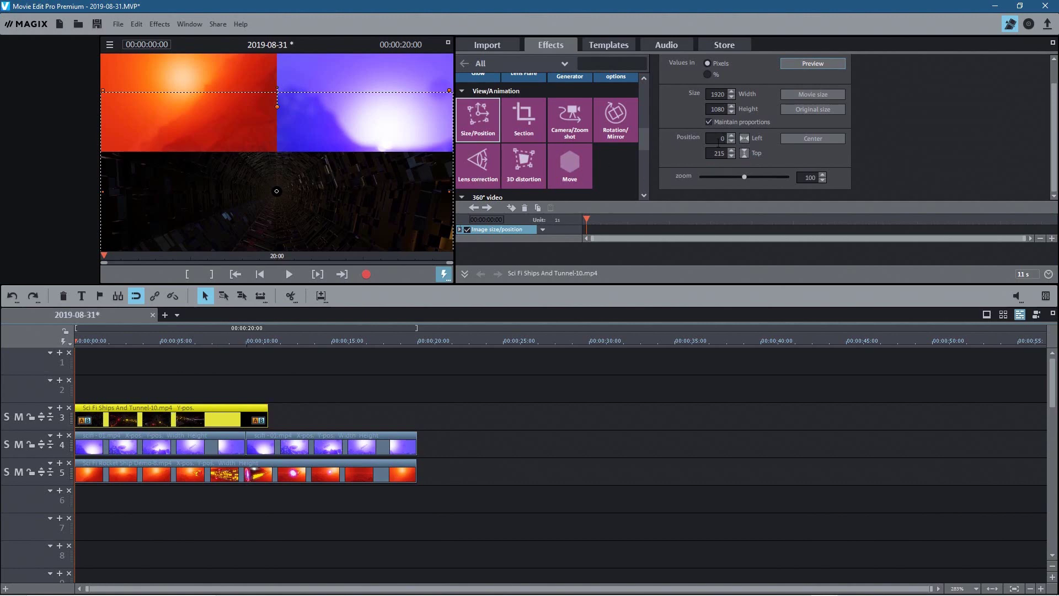
{"action": "left_click_drag", "start_coordinate": [276, 191], "coordinate": [276, 207]}
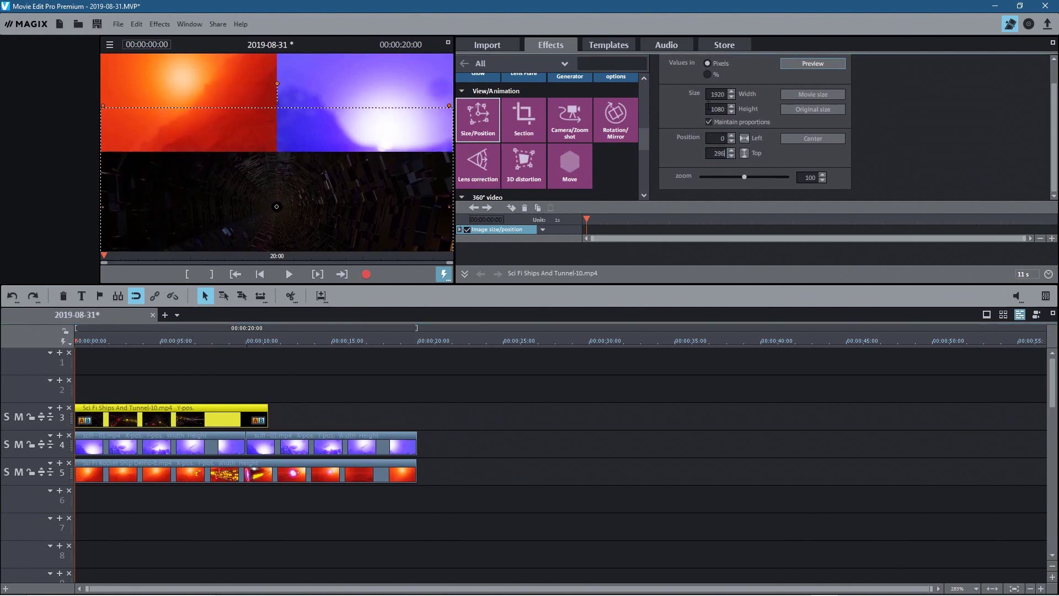
{"action": "left_click_drag", "start_coordinate": [147, 341], "coordinate": [258, 340]}
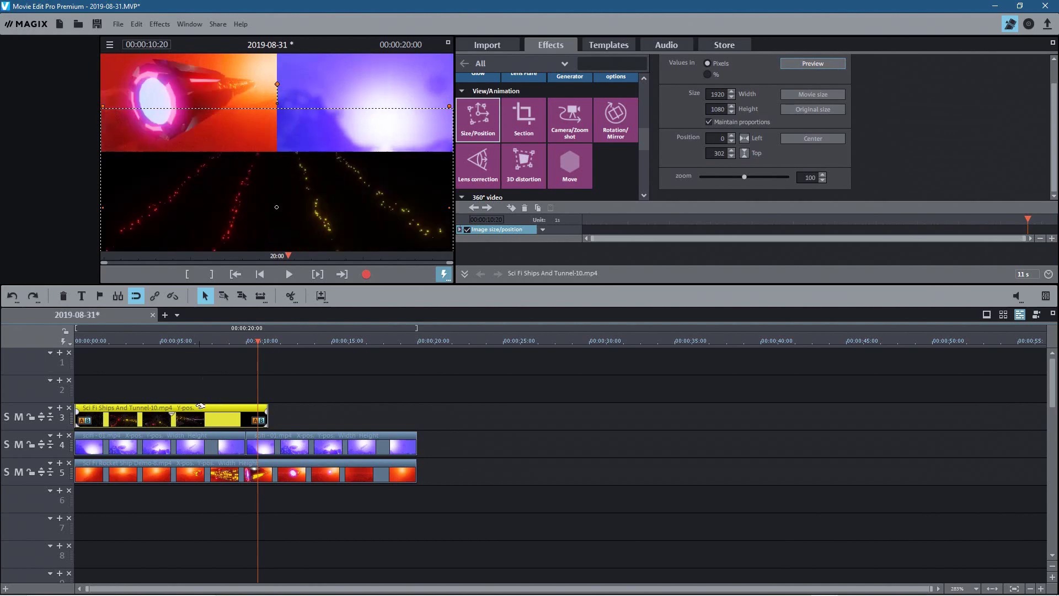
Step: Paste a tunnel copy after the original, trim it to end at 20:00, and select all clips
{"action": "left_click", "coordinate": [295, 341]}
{"action": "key", "text": "ctrl+v"}
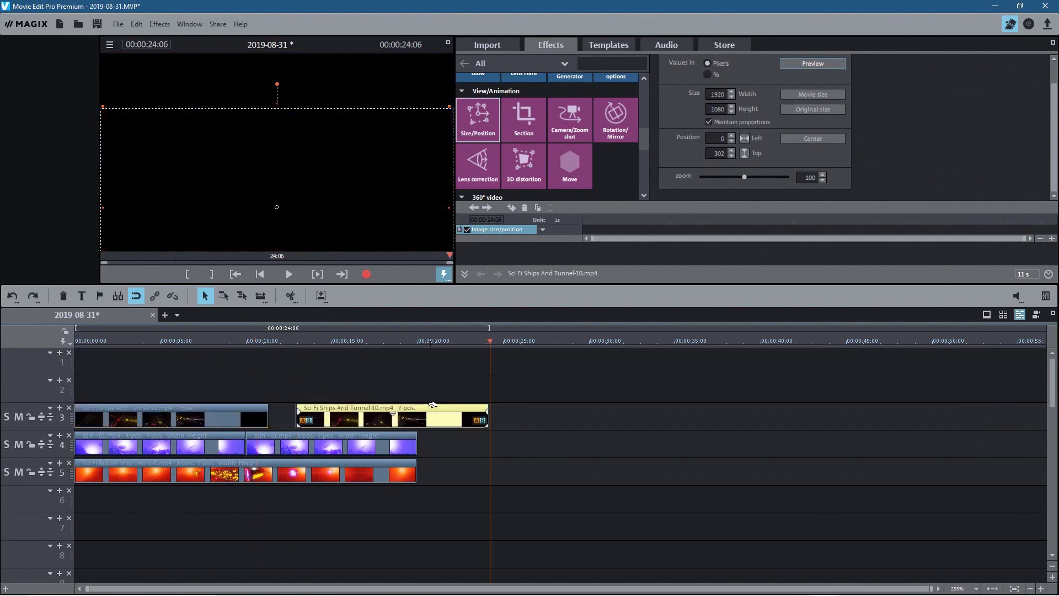
{"action": "left_click_drag", "start_coordinate": [431, 406], "coordinate": [404, 407]}
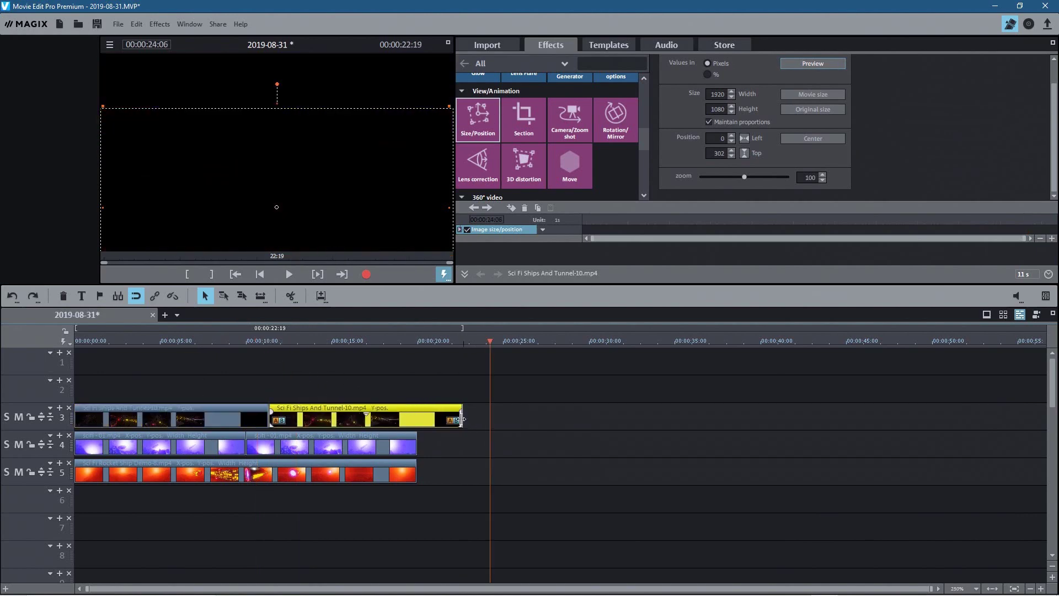
{"action": "left_click", "coordinate": [477, 439]}
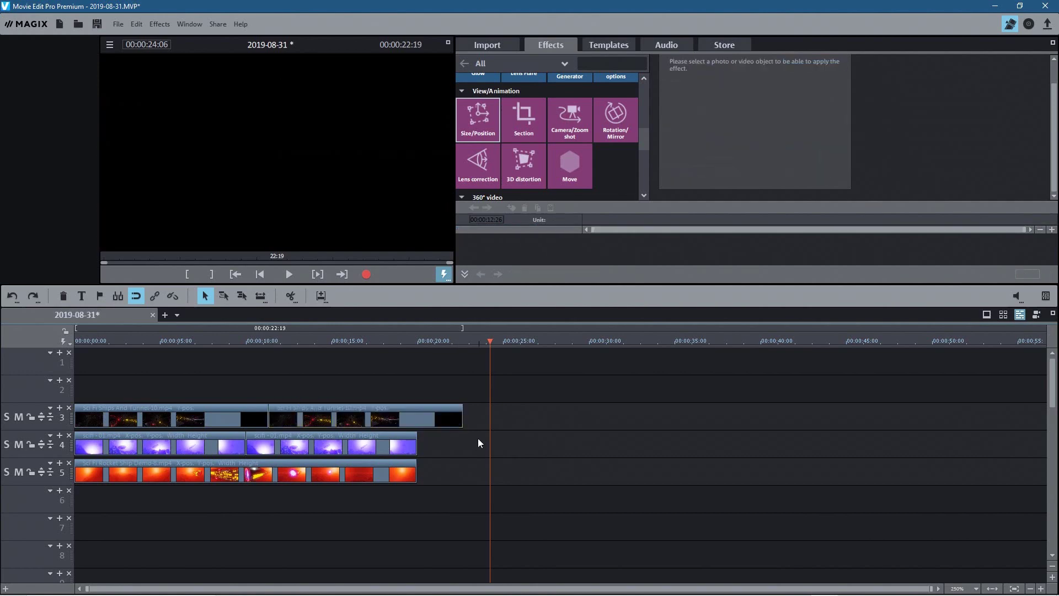
{"action": "left_click", "coordinate": [456, 415]}
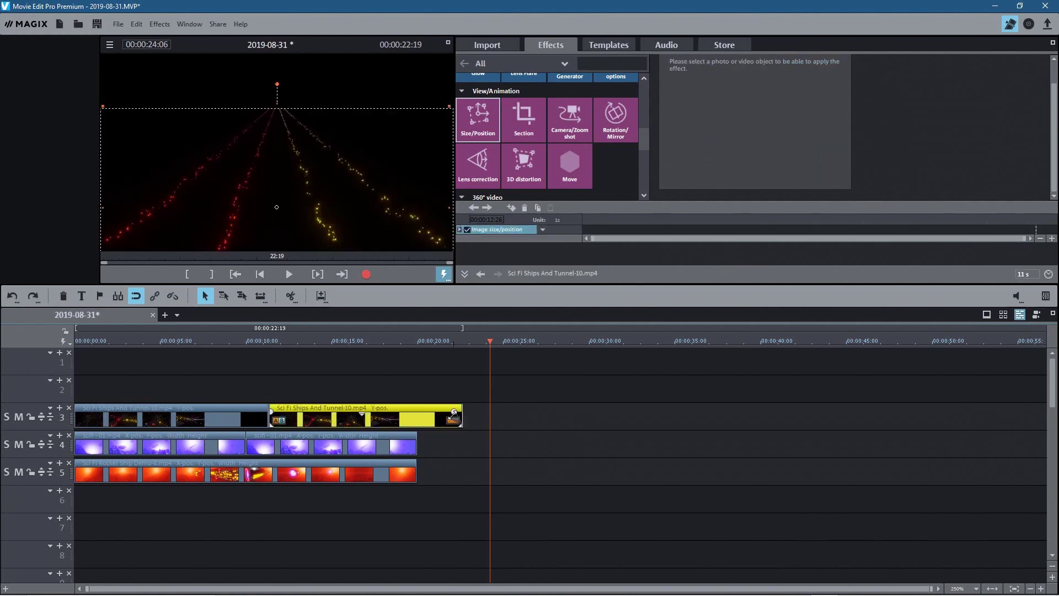
{"action": "left_click_drag", "start_coordinate": [455, 415], "coordinate": [417, 415]}
{"action": "key", "text": "ctrl+a"}
Step: Move the clips up to tracks 1–3, then shorten the orange and second purple clips
{"action": "left_click_drag", "start_coordinate": [145, 418], "coordinate": [146, 363]}
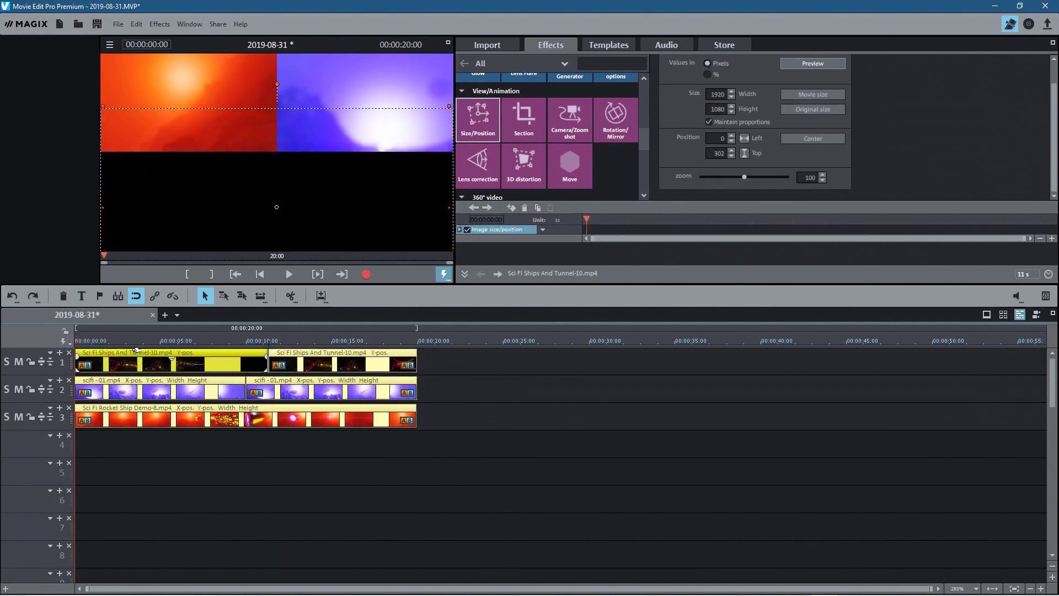
{"action": "left_click", "coordinate": [272, 455]}
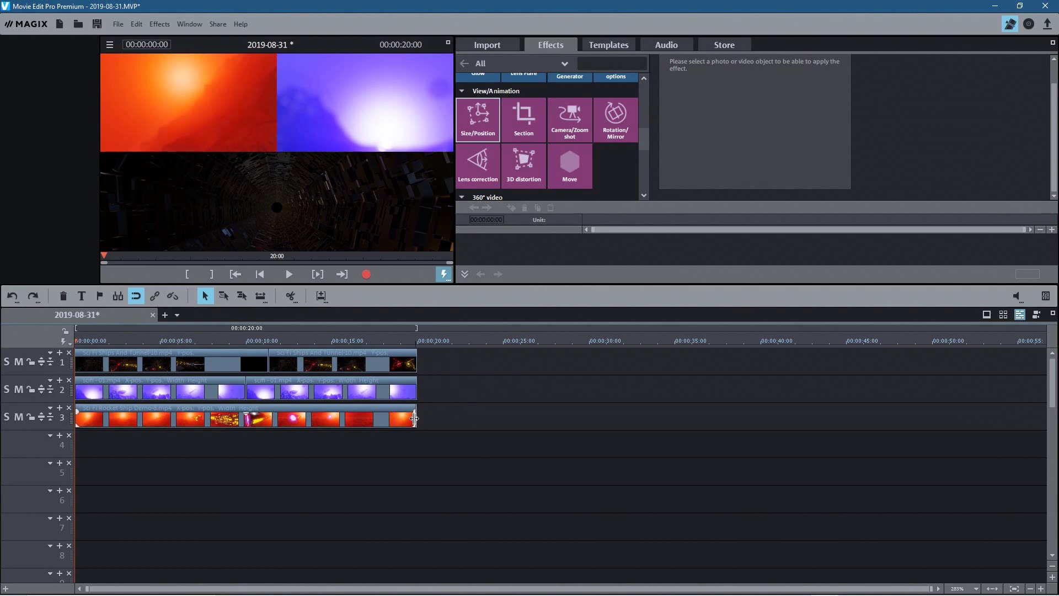
{"action": "left_click_drag", "start_coordinate": [414, 419], "coordinate": [397, 418]}
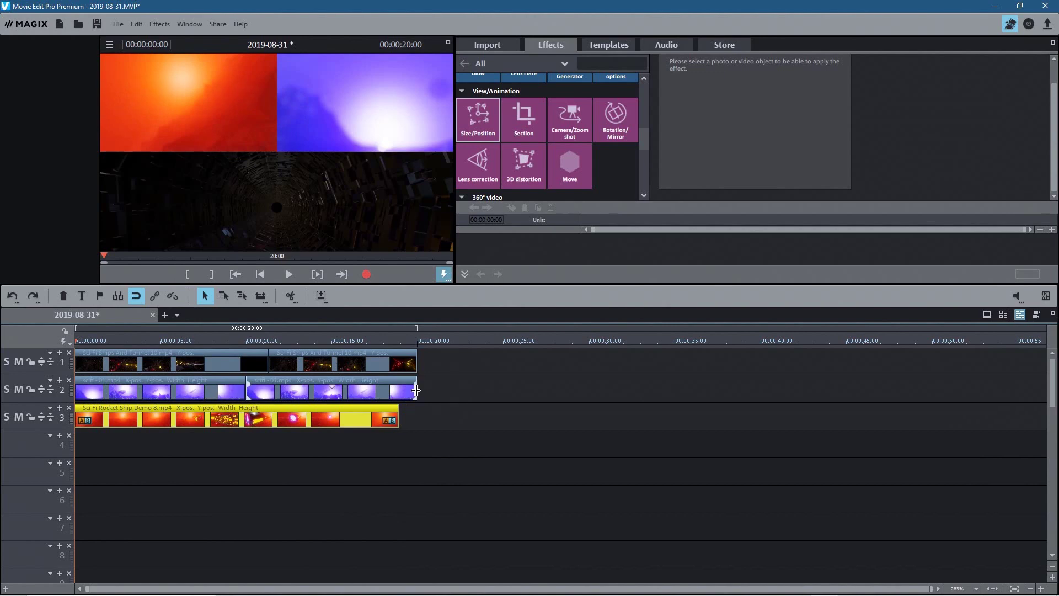
{"action": "left_click_drag", "start_coordinate": [416, 391], "coordinate": [409, 391]}
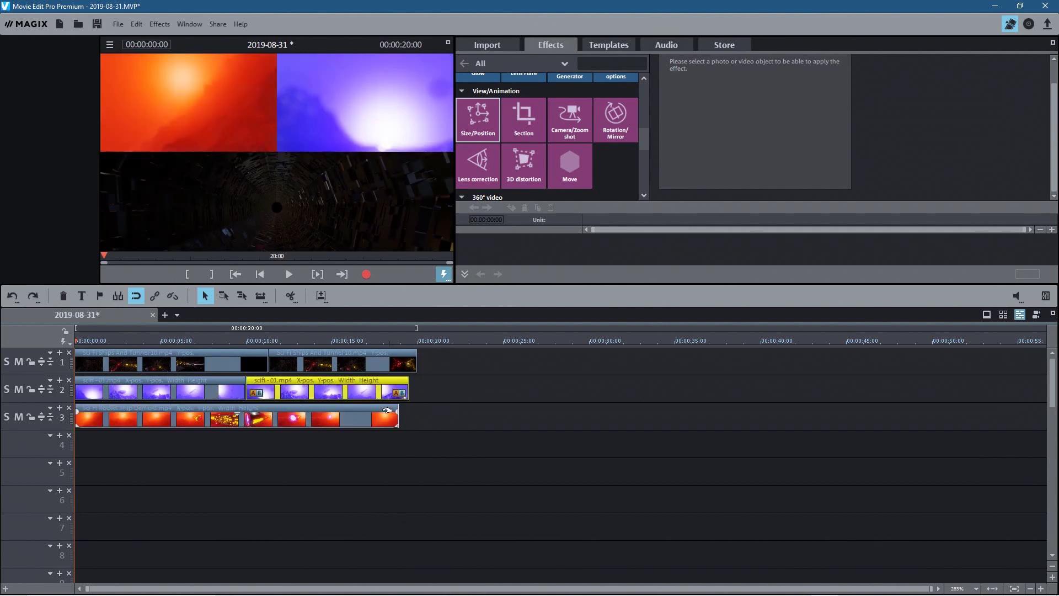
Step: Check the tunnel, purple and orange clip endings, then preview the timeline's end
{"action": "left_click", "coordinate": [414, 362]}
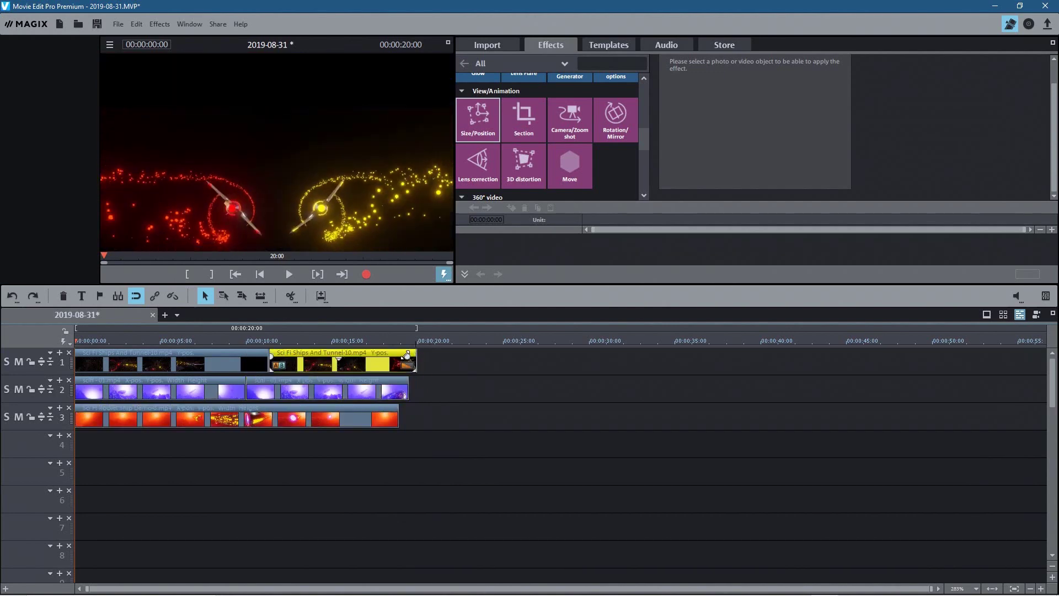
{"action": "left_click", "coordinate": [405, 385]}
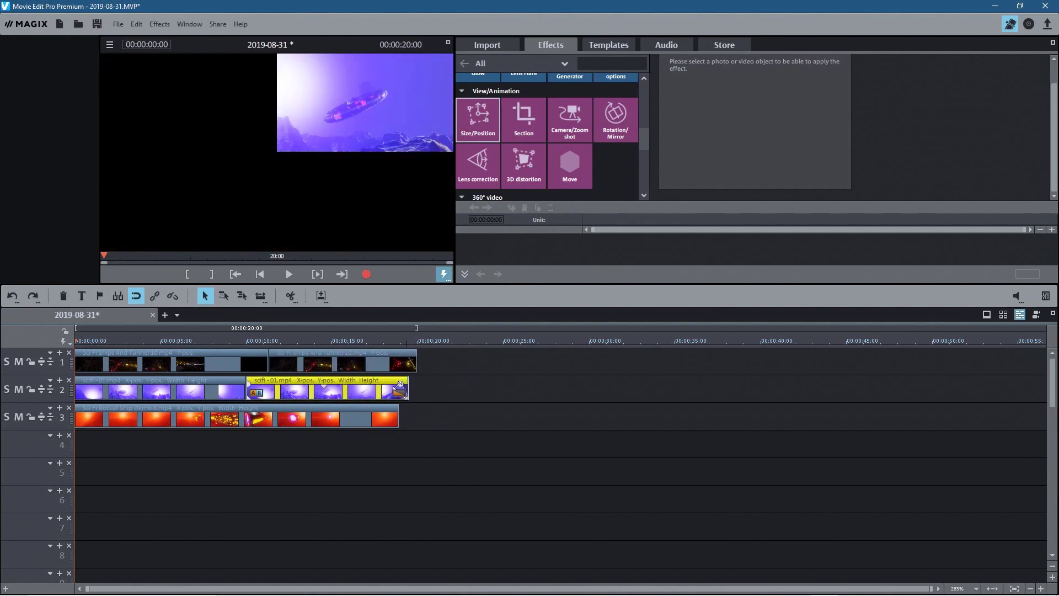
{"action": "left_click", "coordinate": [395, 411]}
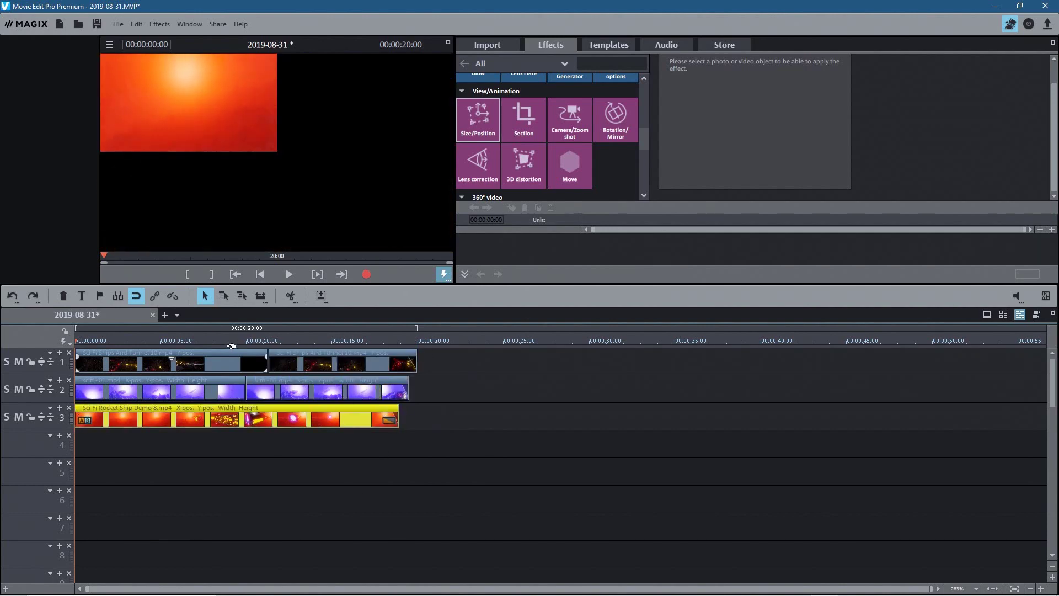
{"action": "left_click", "coordinate": [304, 346]}
{"action": "left_click", "coordinate": [352, 341]}
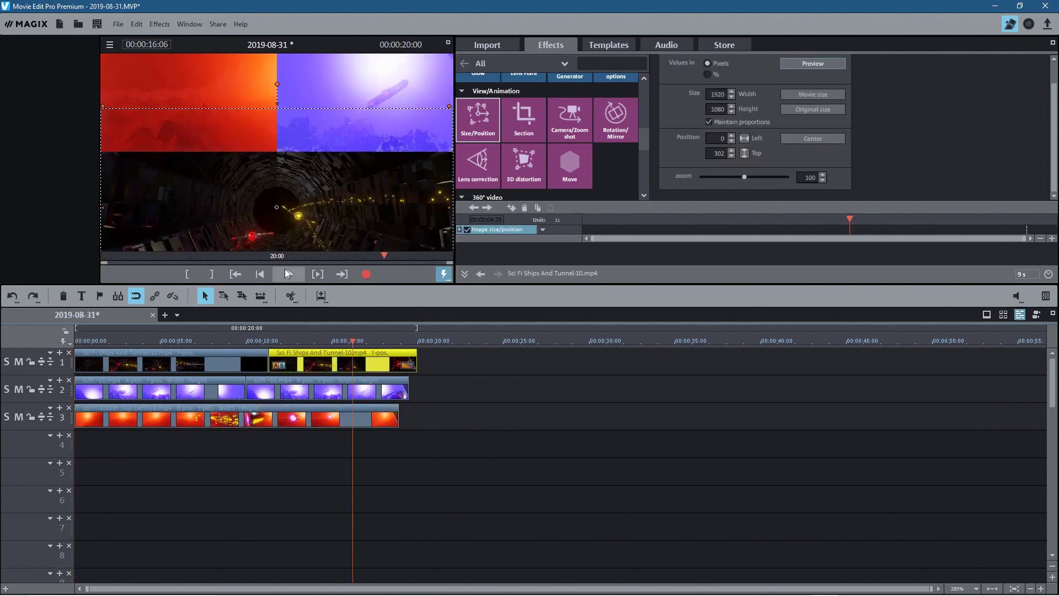
{"action": "left_click", "coordinate": [288, 274]}
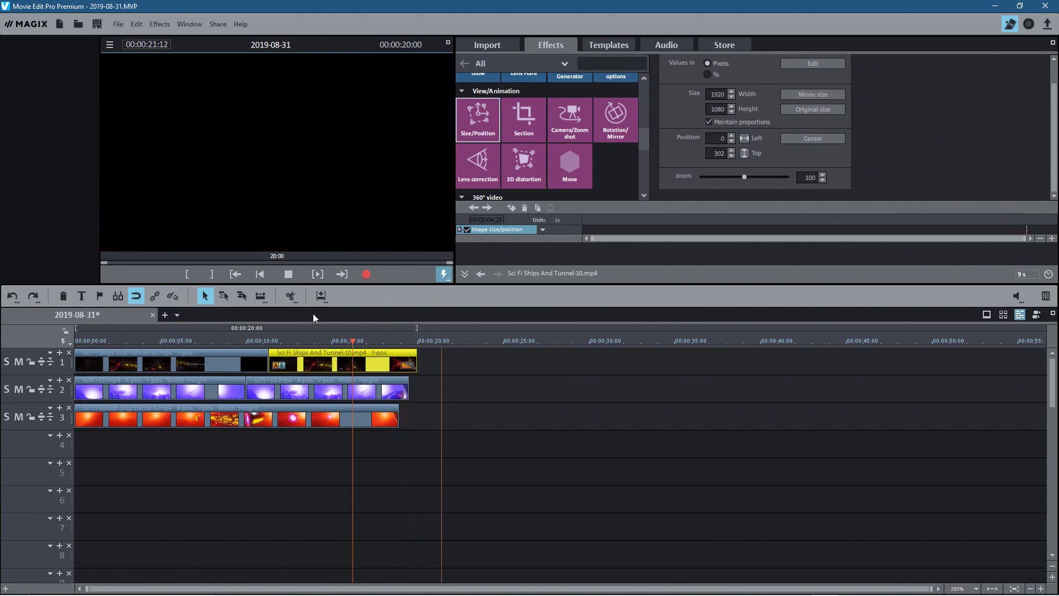
{"action": "left_click", "coordinate": [287, 271]}
{"action": "left_click", "coordinate": [297, 517]}
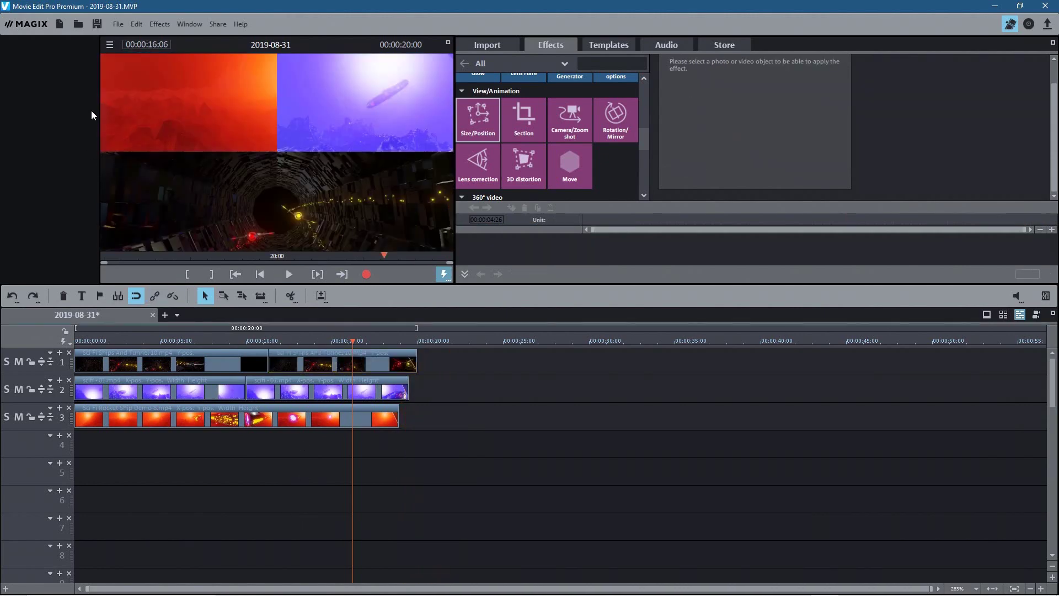
Step: Save the project and choose video-file output with HD quality 2
{"action": "left_click", "coordinate": [97, 24]}
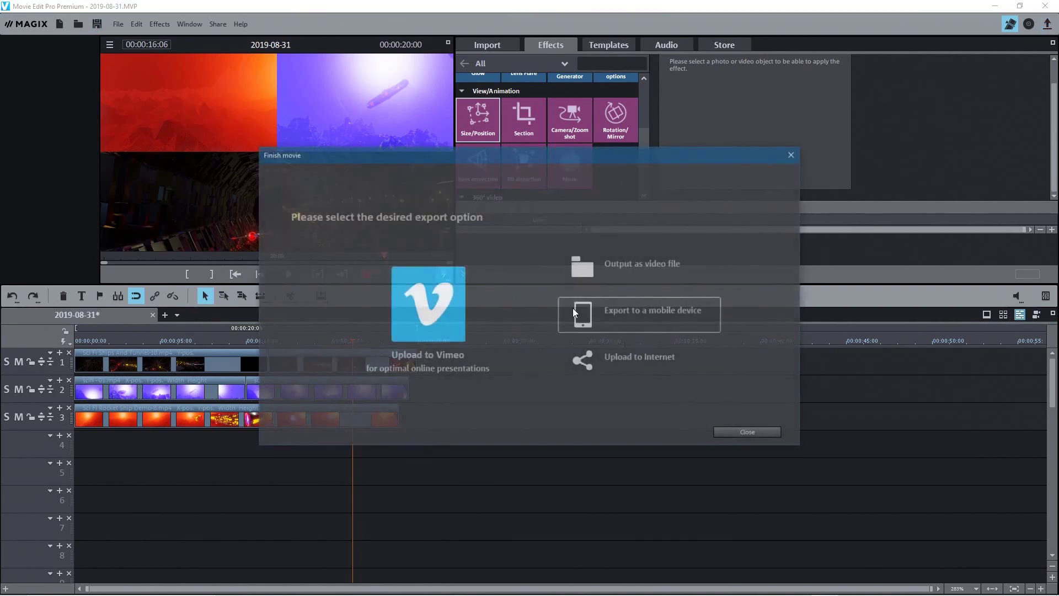
{"action": "left_click", "coordinate": [631, 271]}
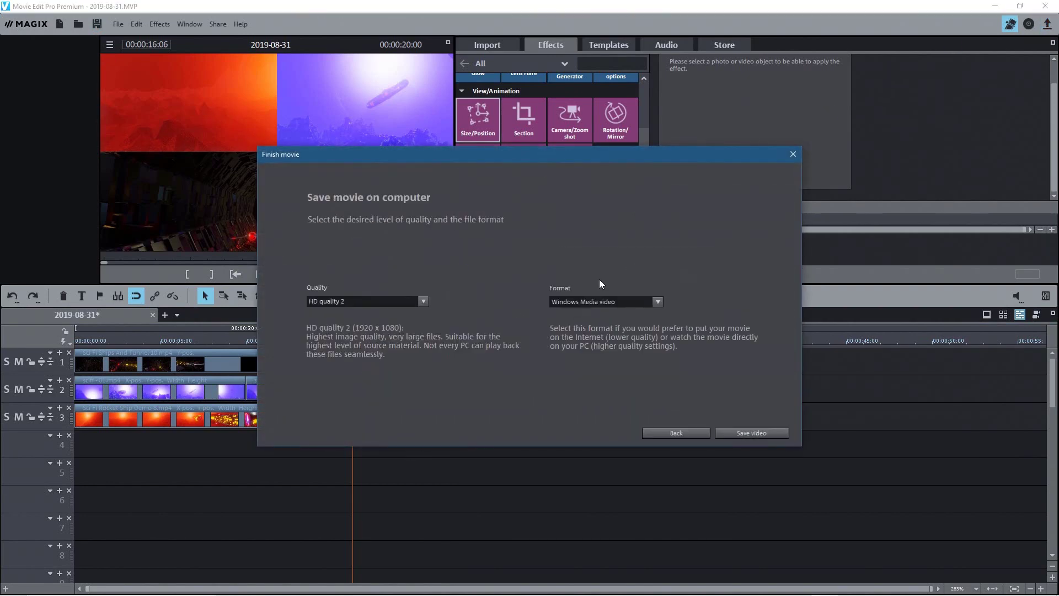
{"action": "left_click", "coordinate": [377, 302]}
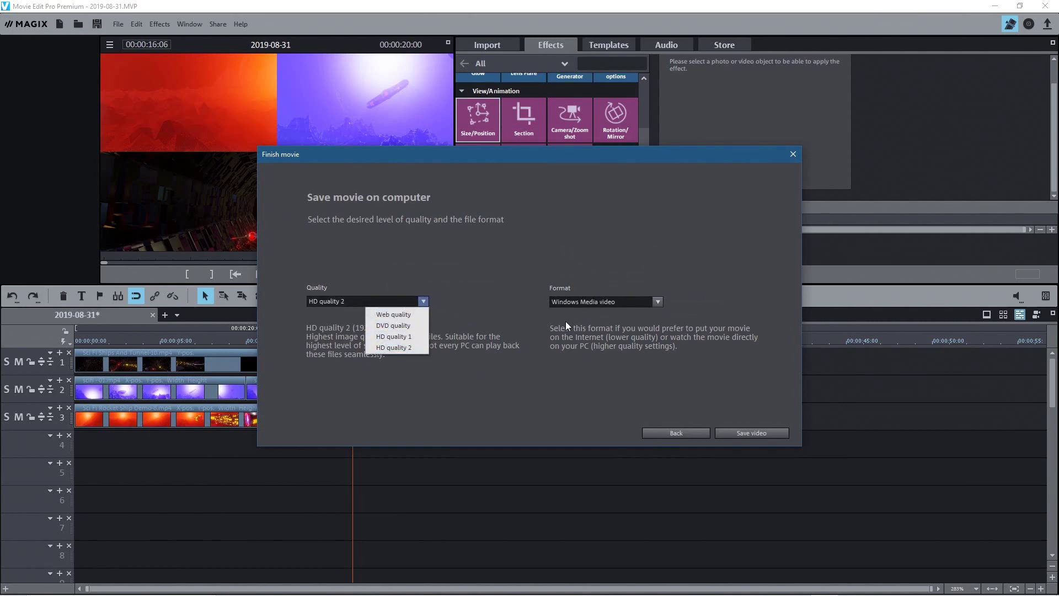
{"action": "left_click", "coordinate": [629, 415]}
Step: Export the movie as a WMV into the tutorial project folder
{"action": "left_click", "coordinate": [752, 434]}
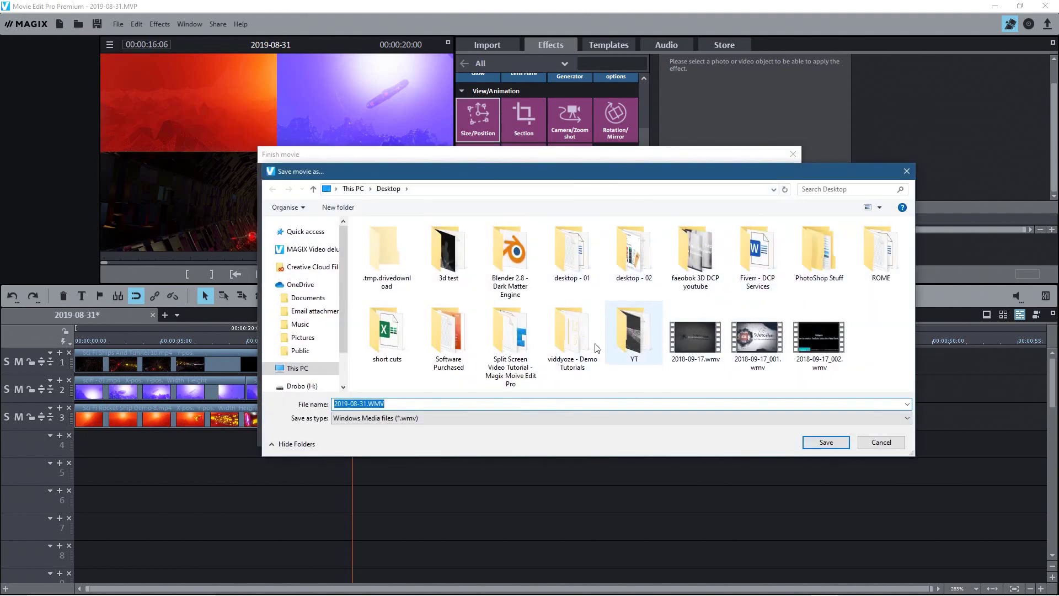
{"action": "double_click", "coordinate": [510, 334]}
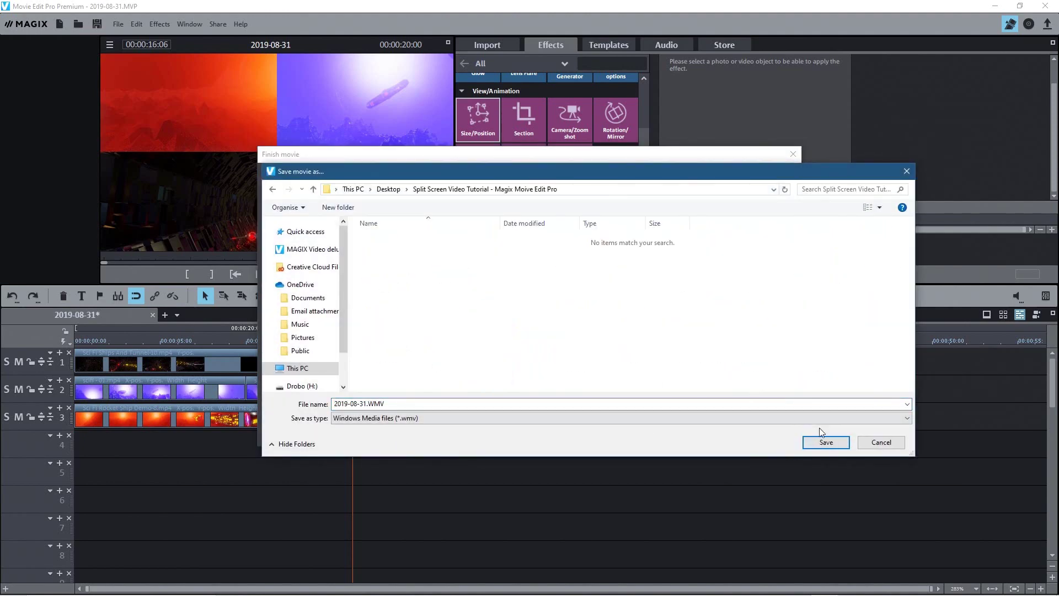
{"action": "left_click", "coordinate": [826, 442]}
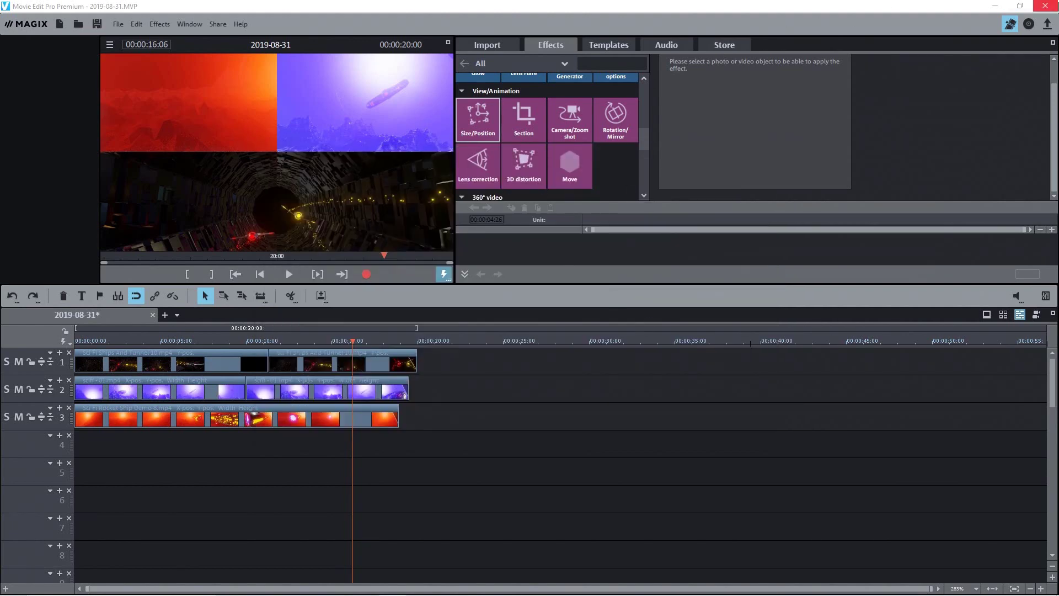
Step: Close the editor and play the exported 2019-08-31.WMV file
{"action": "left_click", "coordinate": [1048, 8]}
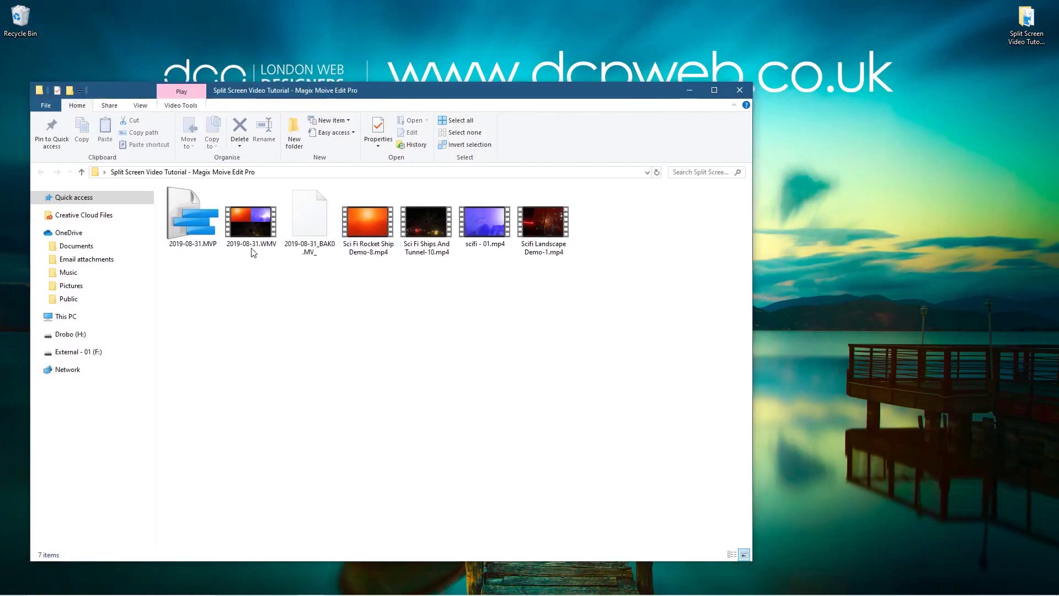
{"action": "left_click", "coordinate": [259, 236]}
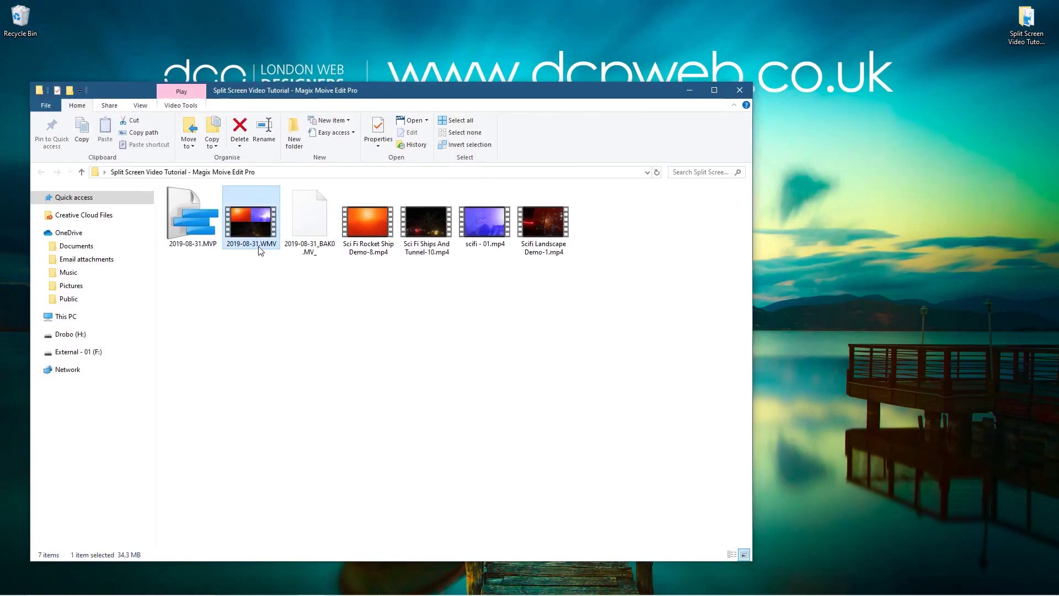
{"action": "double_click", "coordinate": [256, 224]}
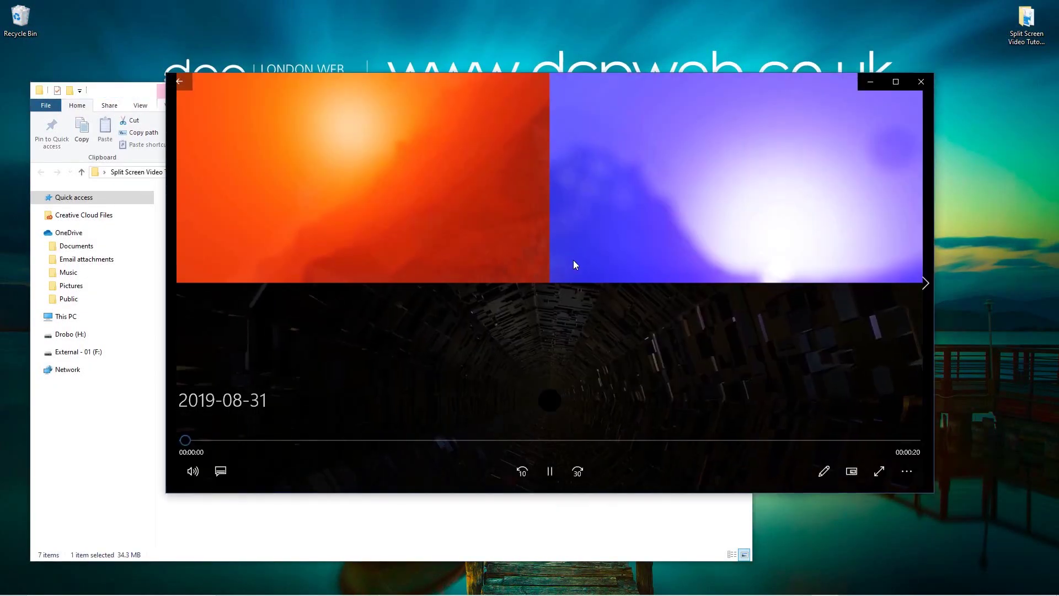
Step: Watch the video fullscreen in Movies & TV, view its extra options, then close the player
{"action": "double_click", "coordinate": [576, 261]}
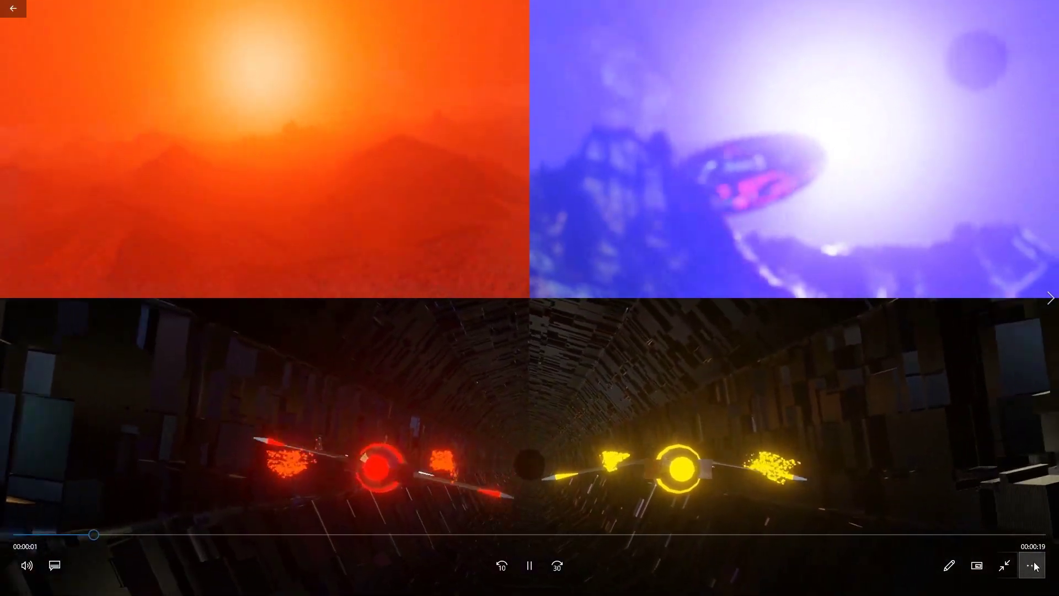
{"action": "left_click", "coordinate": [1032, 565]}
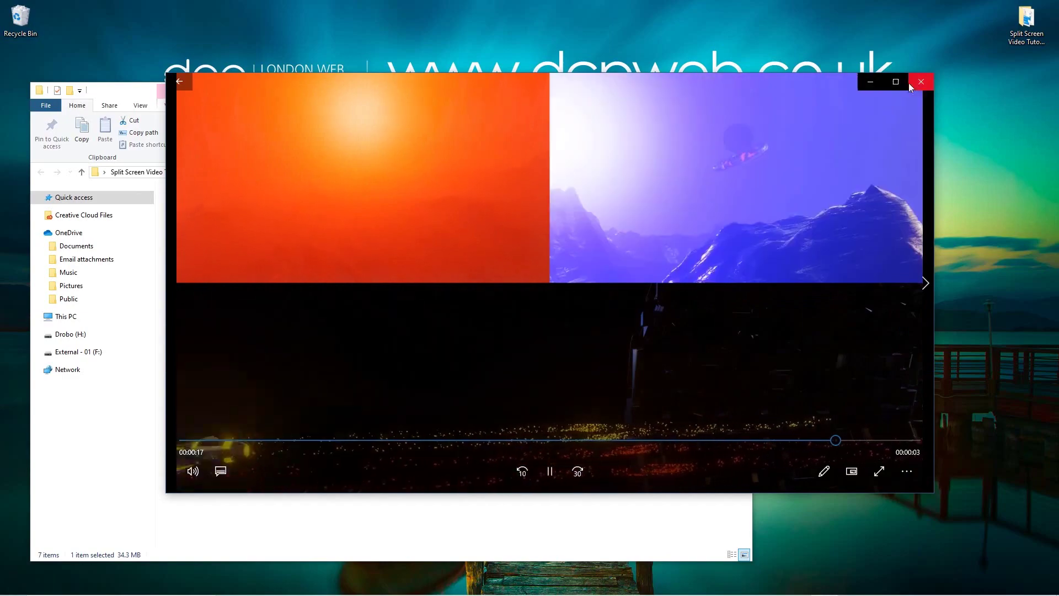
{"action": "left_click", "coordinate": [910, 82]}
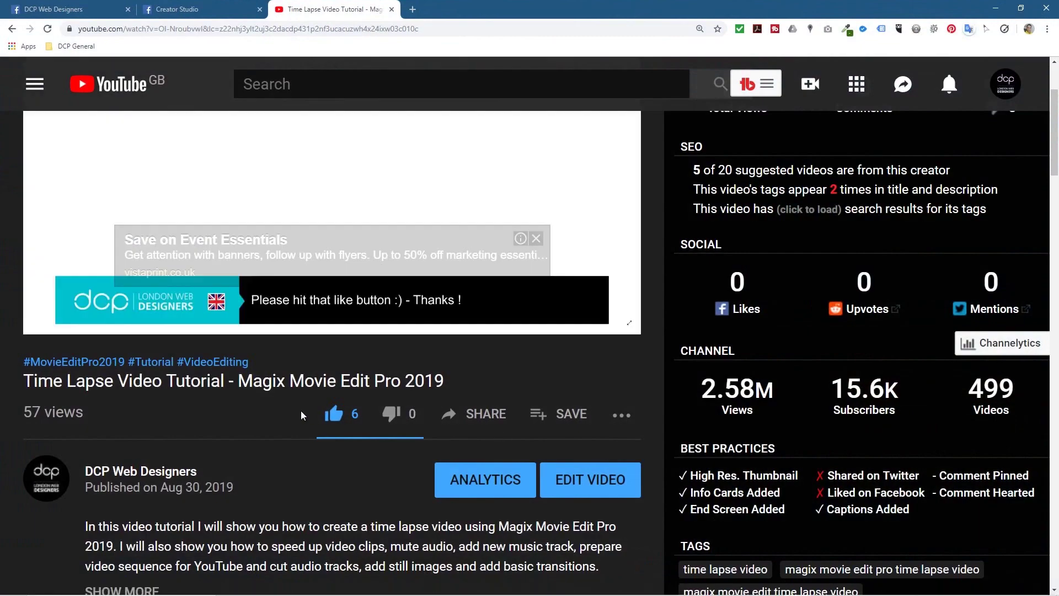
Step: Scroll down through the Time Lapse Video Tutorial comments and back up
{"action": "scroll", "coordinate": [331, 332], "scroll_direction": "down", "scroll_amount": 7}
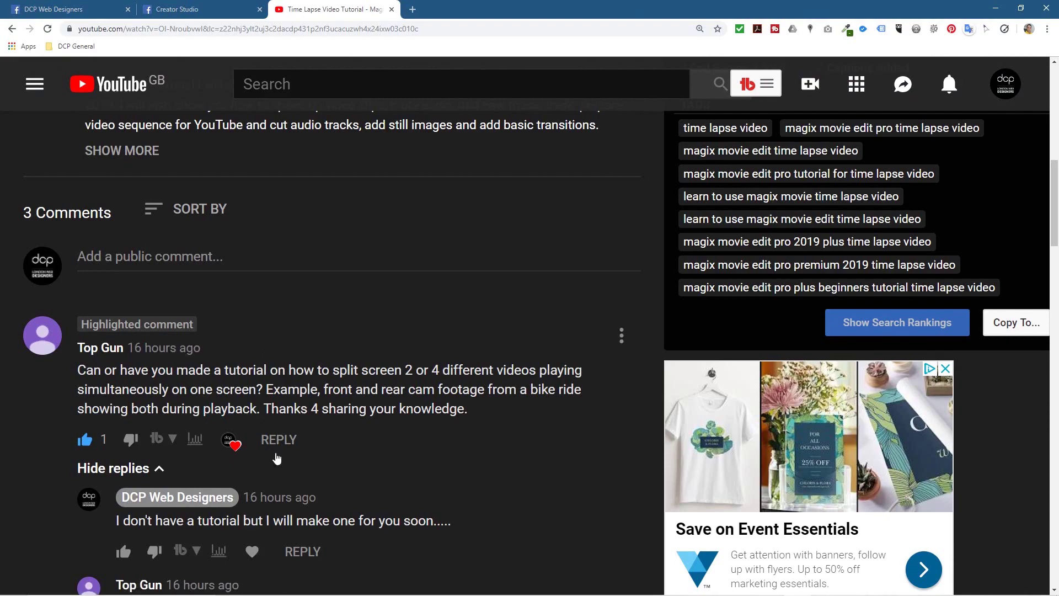
{"action": "scroll", "coordinate": [315, 441], "scroll_direction": "down", "scroll_amount": 2}
{"action": "scroll", "coordinate": [354, 449], "scroll_direction": "up", "scroll_amount": 11}
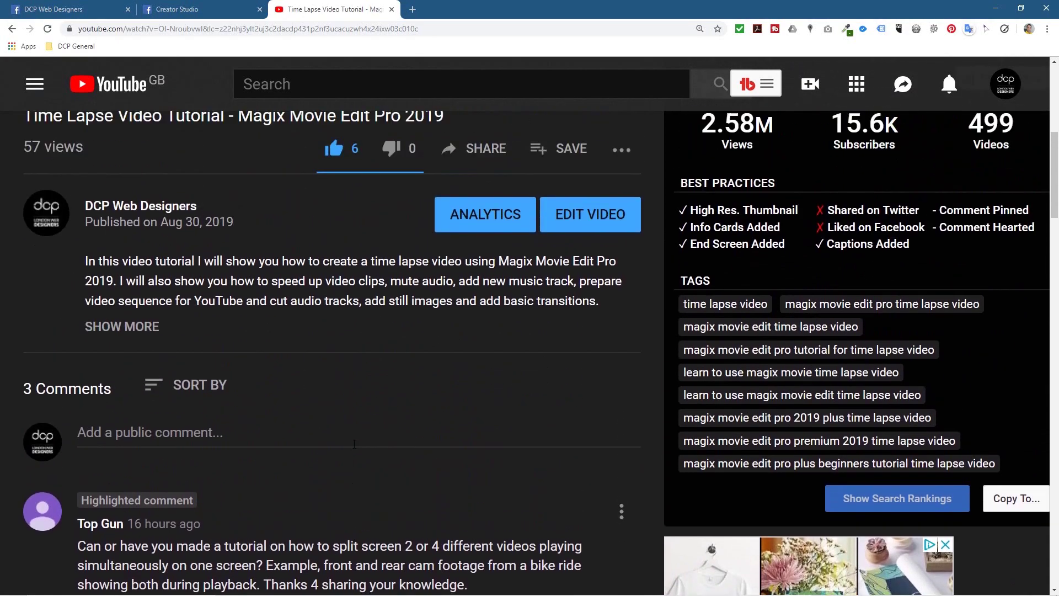